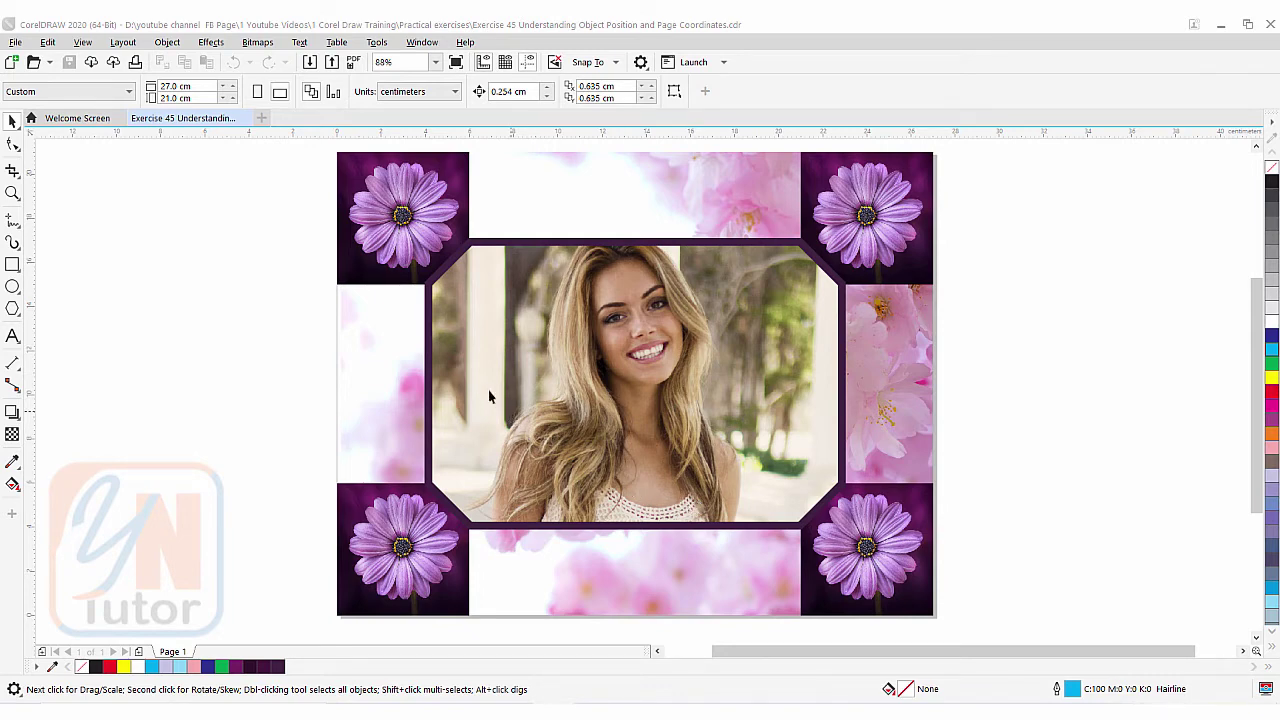
# - Open the Object menu over the finished framed-portrait design
pyautogui.click(168, 43)
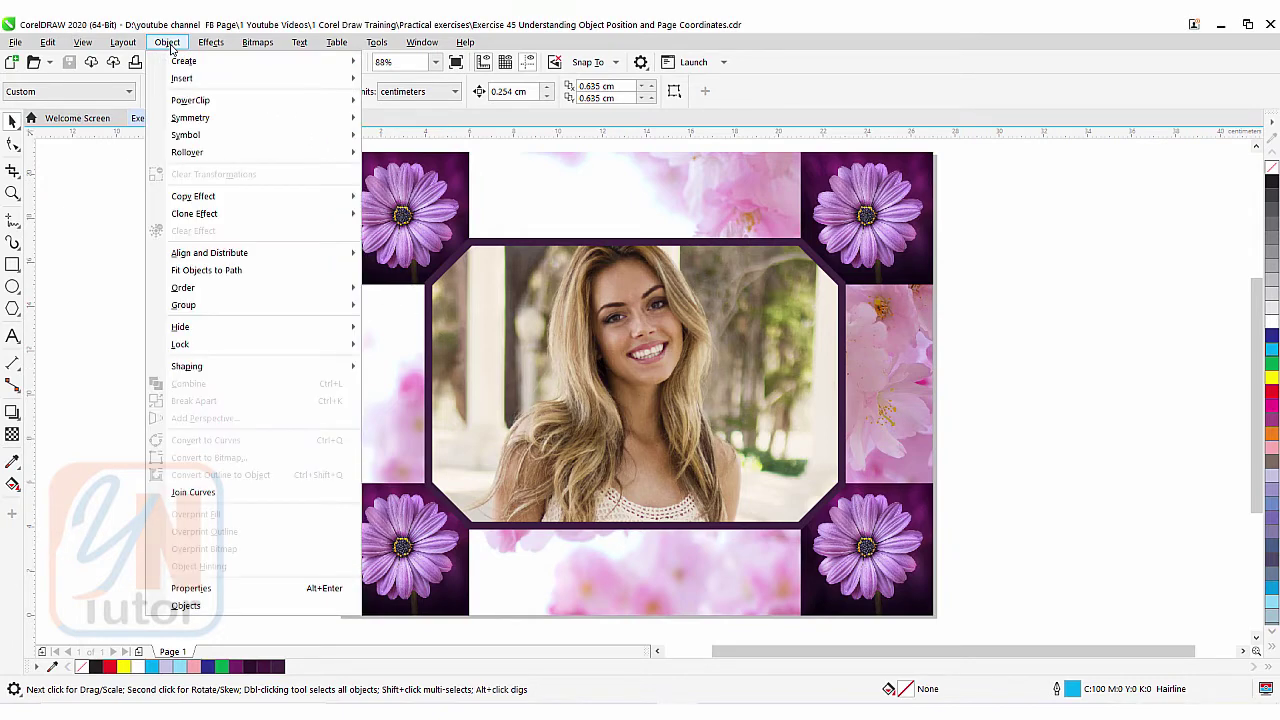
# - Dismiss the Object menu and its Align and Distribute submenu without applying anything
pyautogui.moveTo(238, 257)
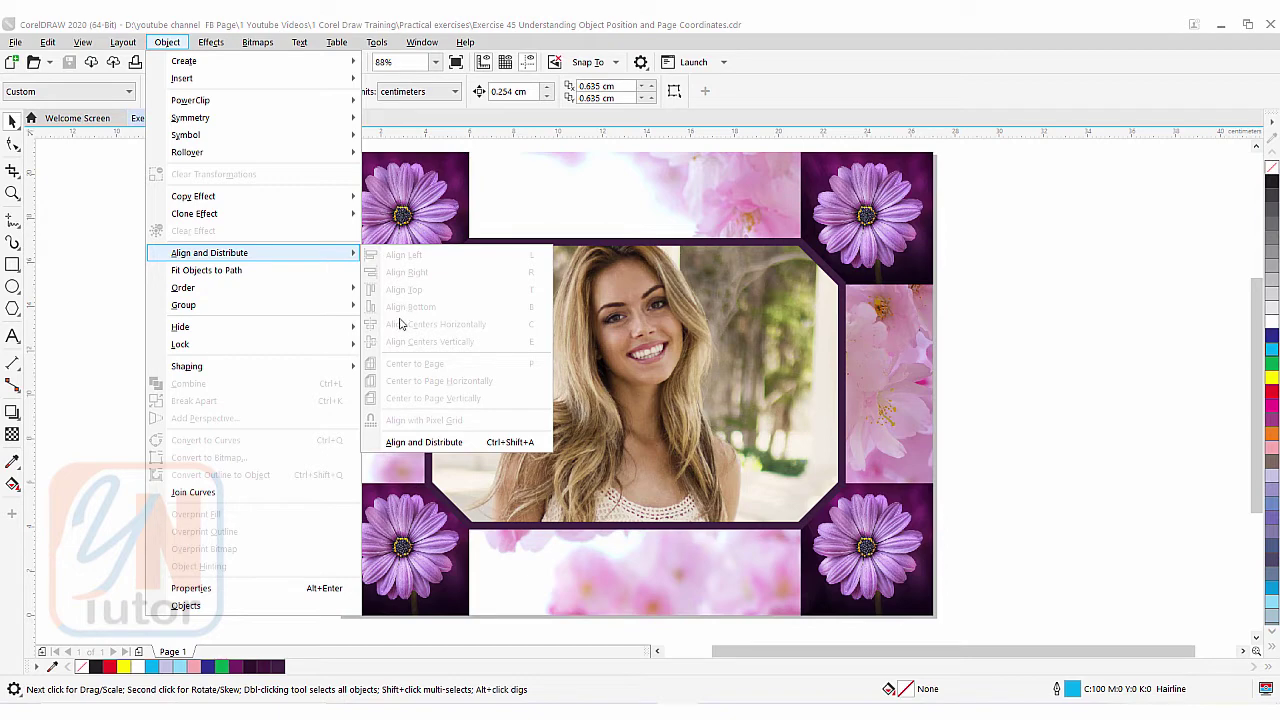
pyautogui.press('Escape')
pyautogui.press('Escape')
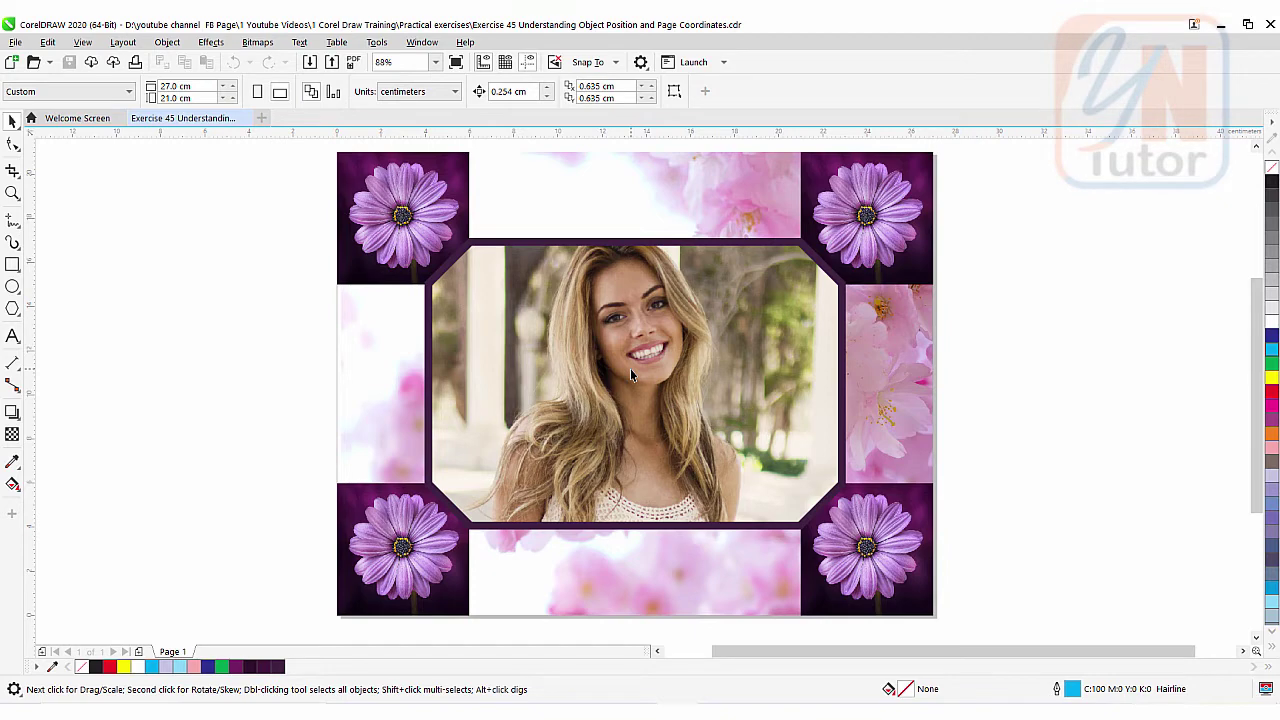
pyautogui.scroll(-2, 630, 375)
# - Move the framed design right off the page, zoom into the blank page, and start File > Import
pyautogui.moveTo(675, 412); pyautogui.dragTo(1060, 410)
pyautogui.click(13, 193)
pyautogui.moveTo(441, 224); pyautogui.dragTo(837, 544)
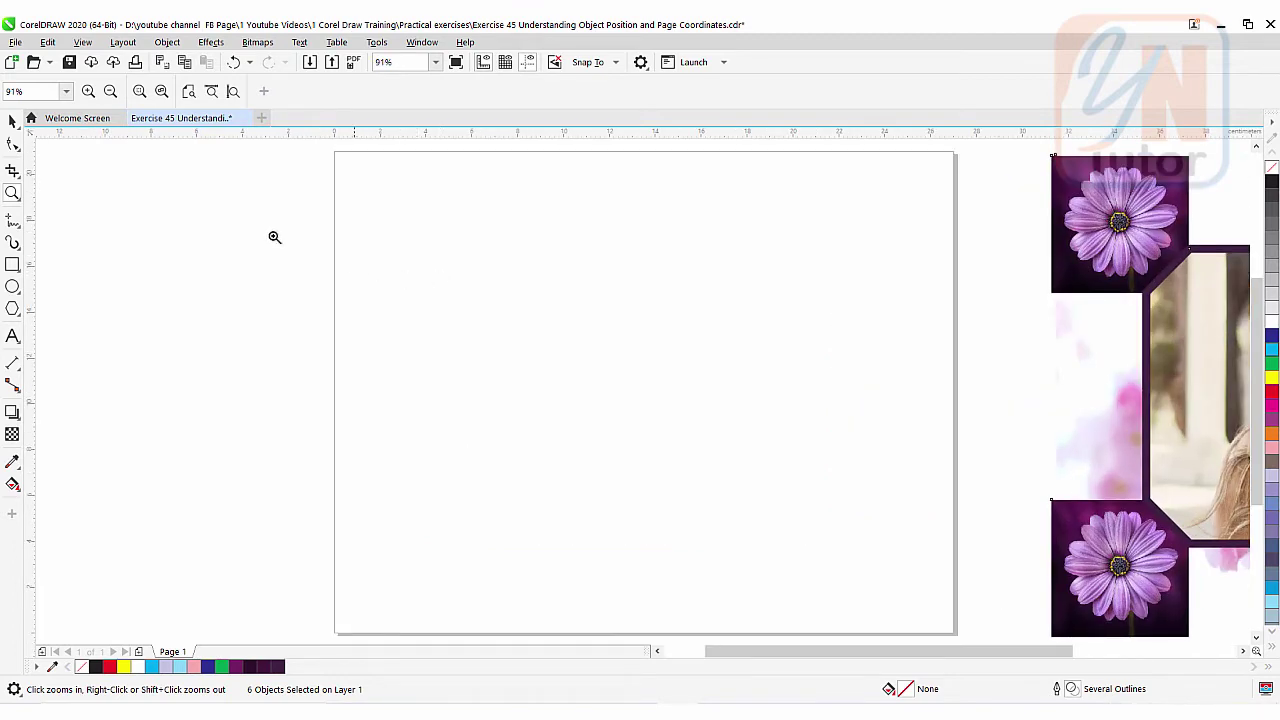
pyautogui.click(16, 42)
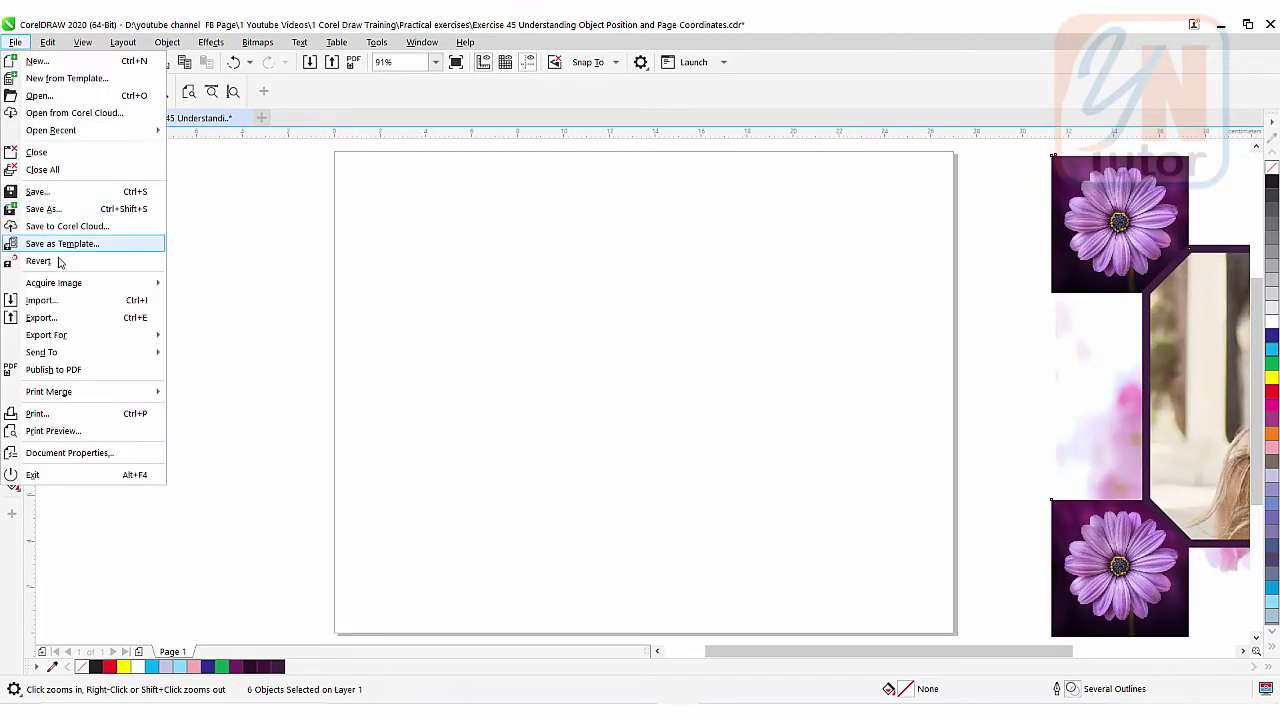
pyautogui.click(45, 301)
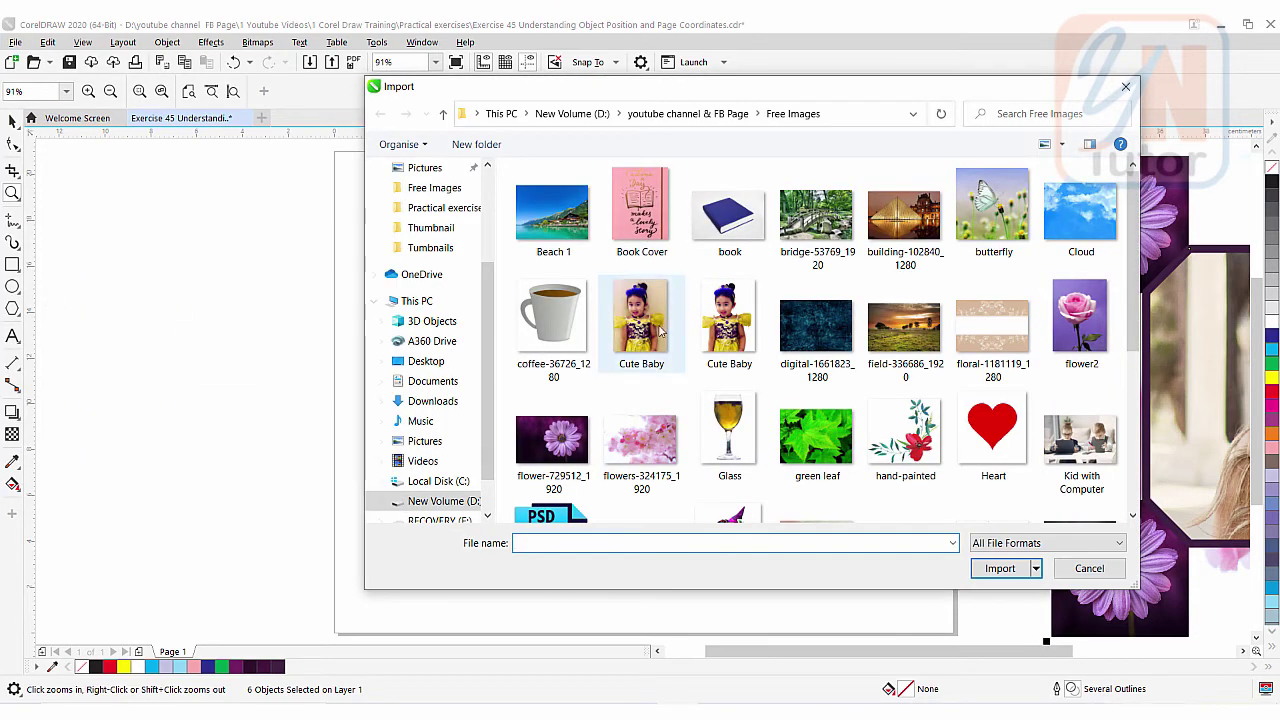
# - Import flower-729512_1920, flowers-324175_1920 and pxfuel.com (4) together
pyautogui.click(551, 441)
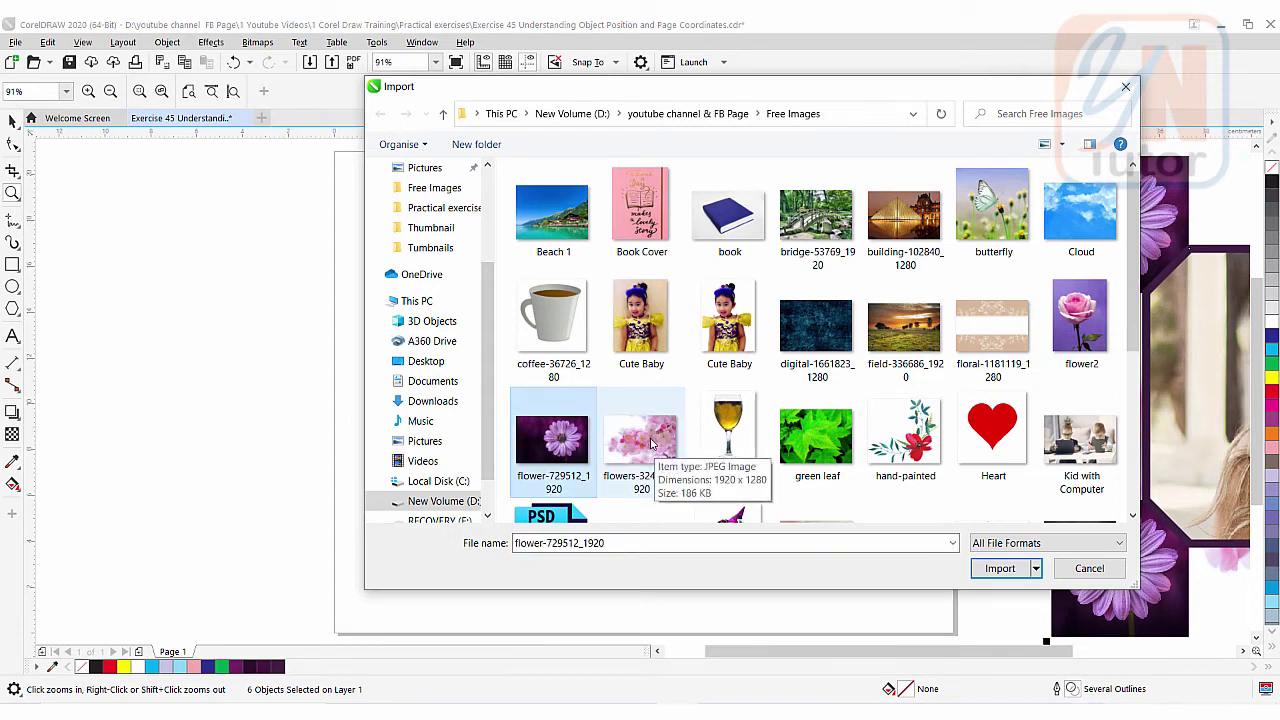
pyautogui.keyDown('ctrl'); pyautogui.click(651, 443); pyautogui.keyUp('ctrl')
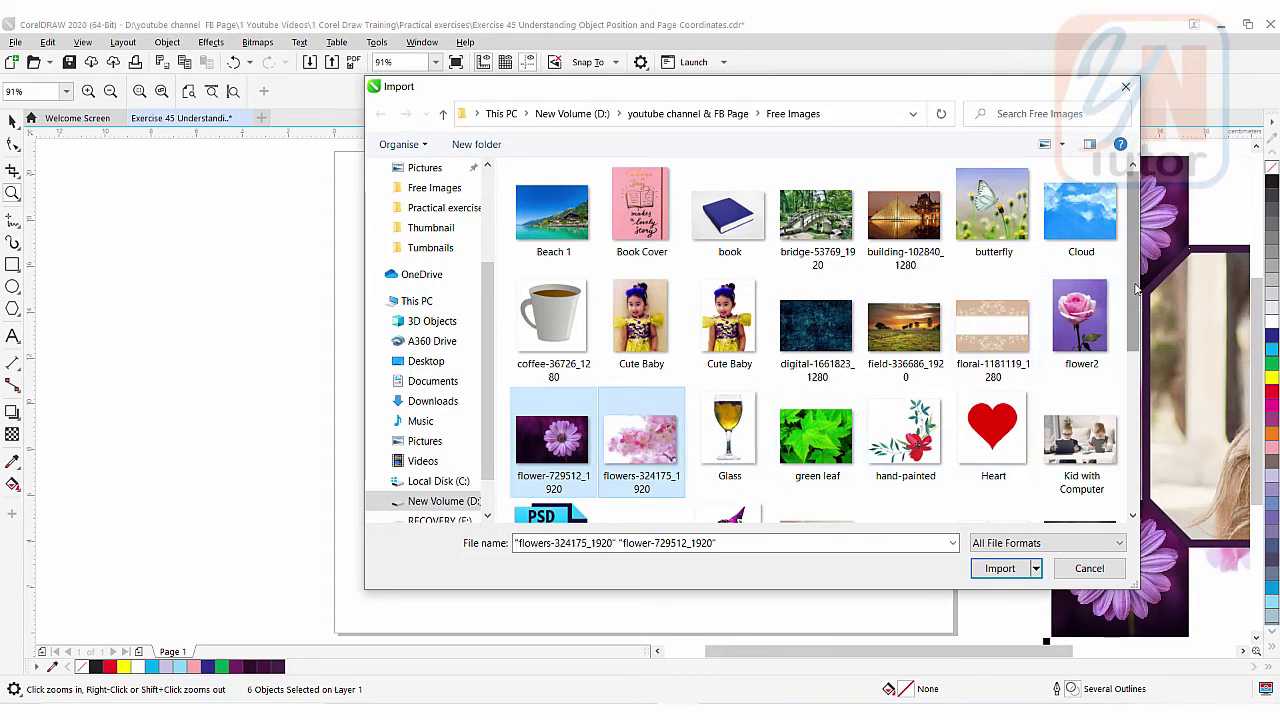
pyautogui.scroll(-1, 1143, 338)
pyautogui.moveTo(1143, 338); pyautogui.dragTo(1140, 404)
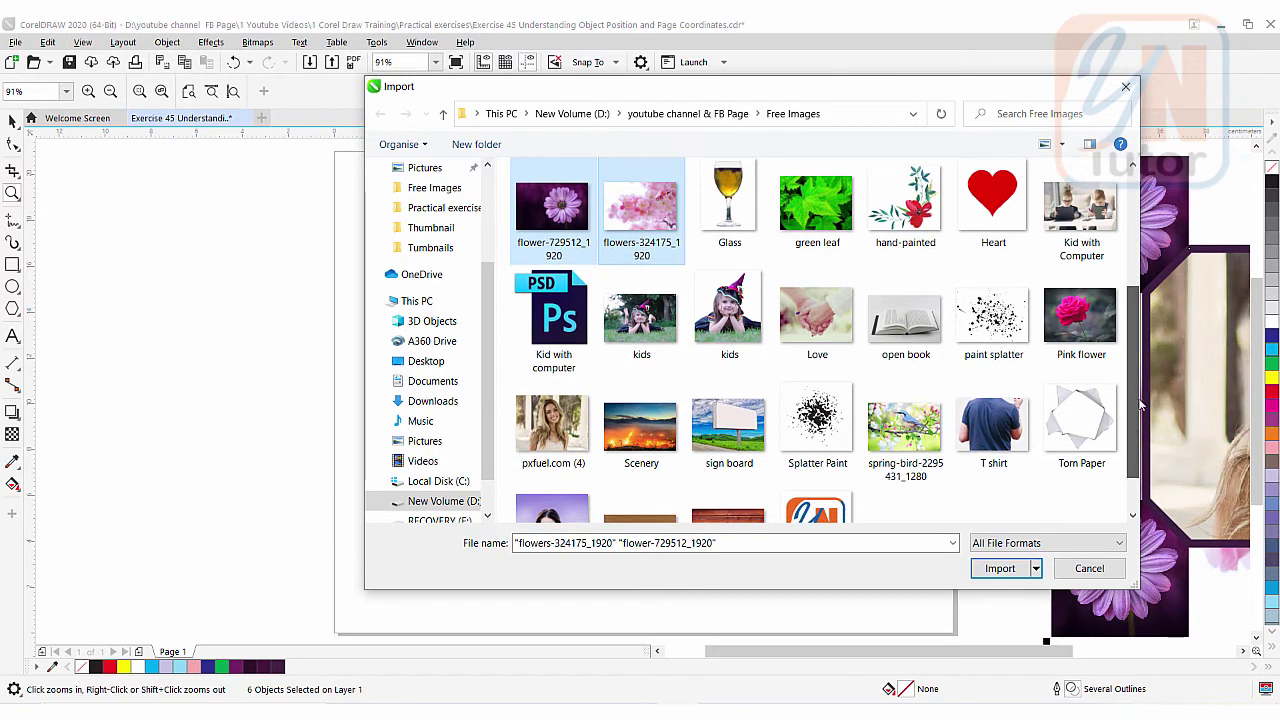
pyautogui.keyDown('ctrl'); pyautogui.click(565, 437); pyautogui.keyUp('ctrl')
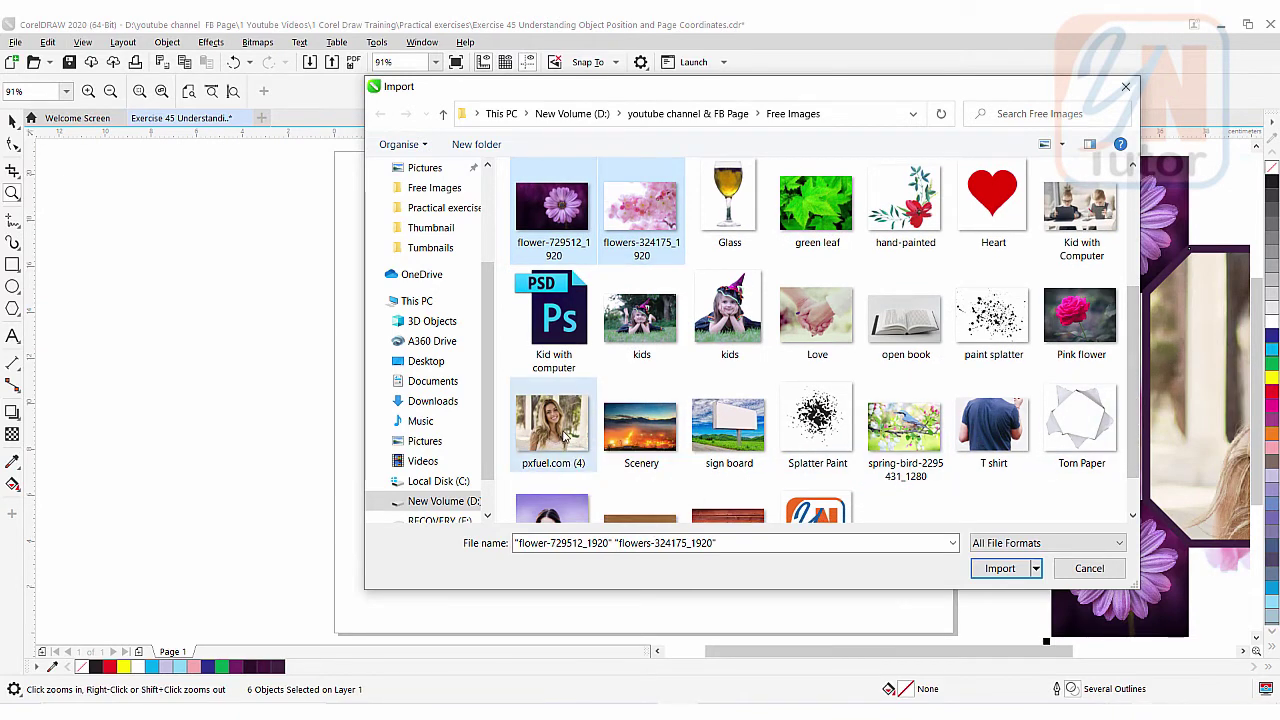
pyautogui.click(985, 569)
# - Place the purple flower, pink blossom and portrait images beside the page
pyautogui.click(113, 240)
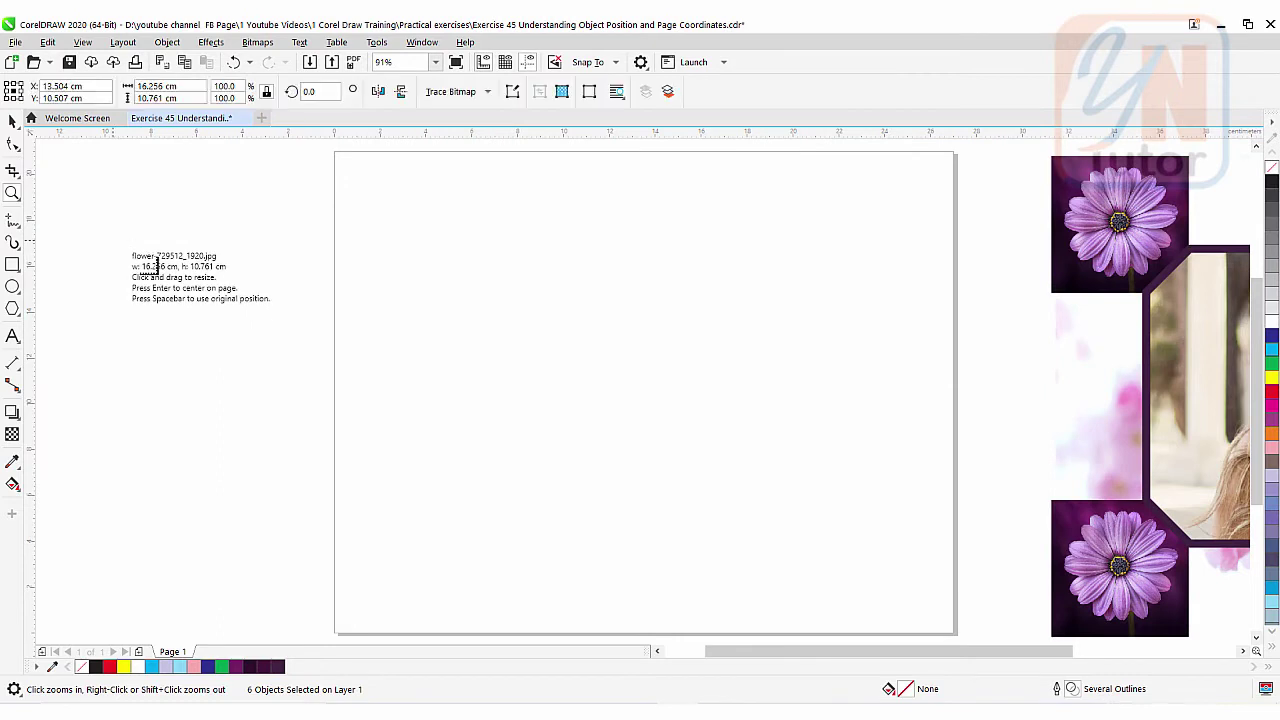
pyautogui.moveTo(285, 400); pyautogui.dragTo(335, 450)
pyautogui.moveTo(175, 285); pyautogui.dragTo(402, 459)
pyautogui.moveTo(209, 341); pyautogui.dragTo(453, 522)
# - Shift the three images left of the page and raise the purple flower image above the others
pyautogui.scroll(-3, 440, 280)
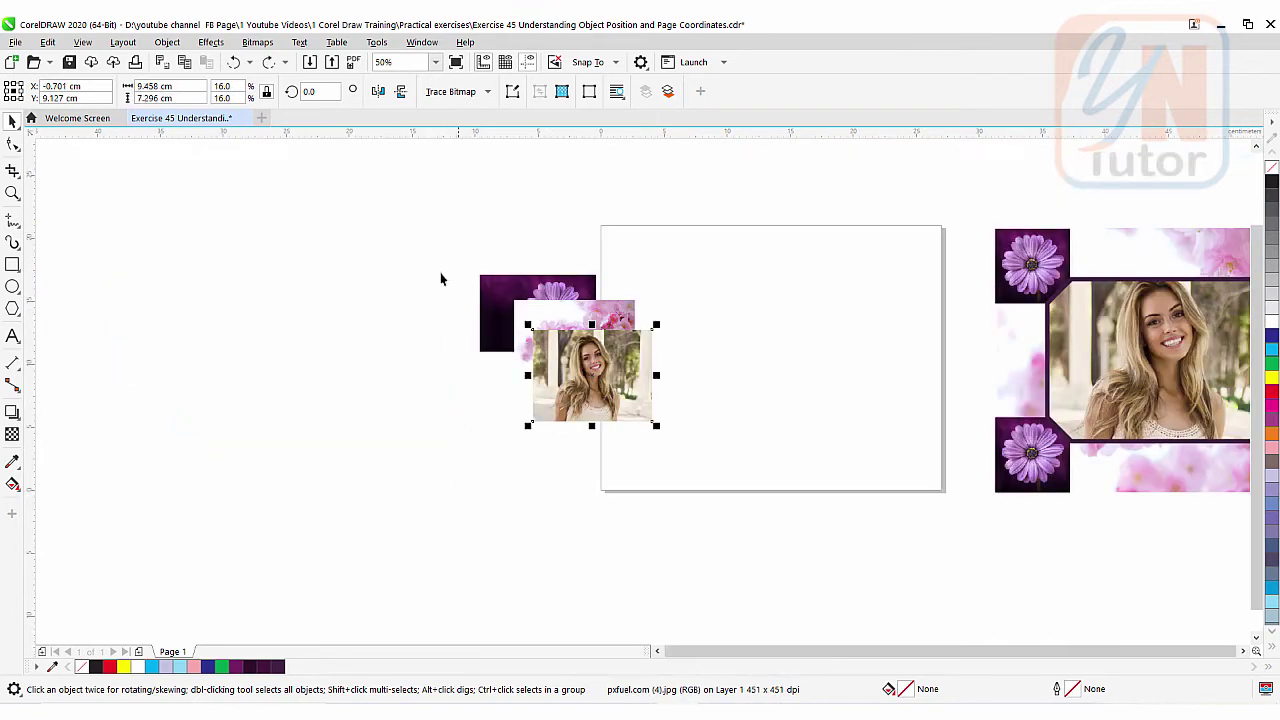
pyautogui.moveTo(449, 260); pyautogui.dragTo(671, 410)
pyautogui.moveTo(718, 475); pyautogui.dragTo(718, 475)
pyautogui.moveTo(620, 345); pyautogui.dragTo(512, 338)
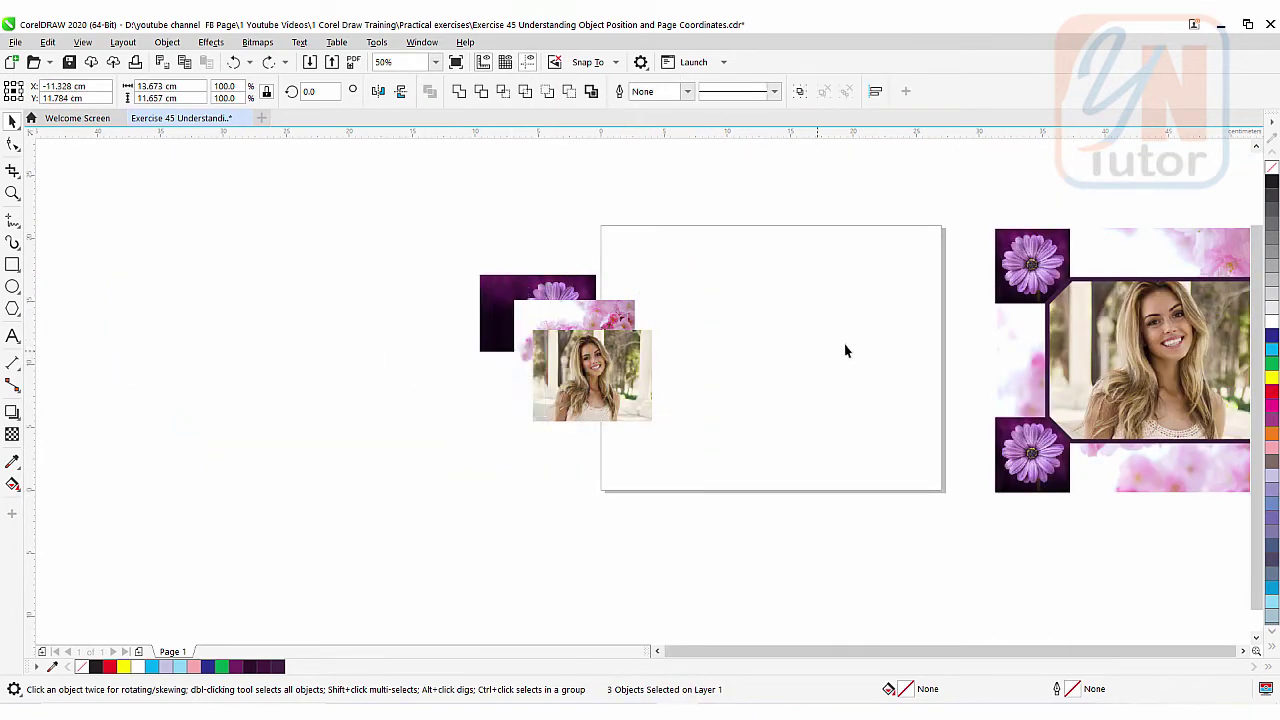
pyautogui.press('z')
pyautogui.scroll(2, 857, 329)
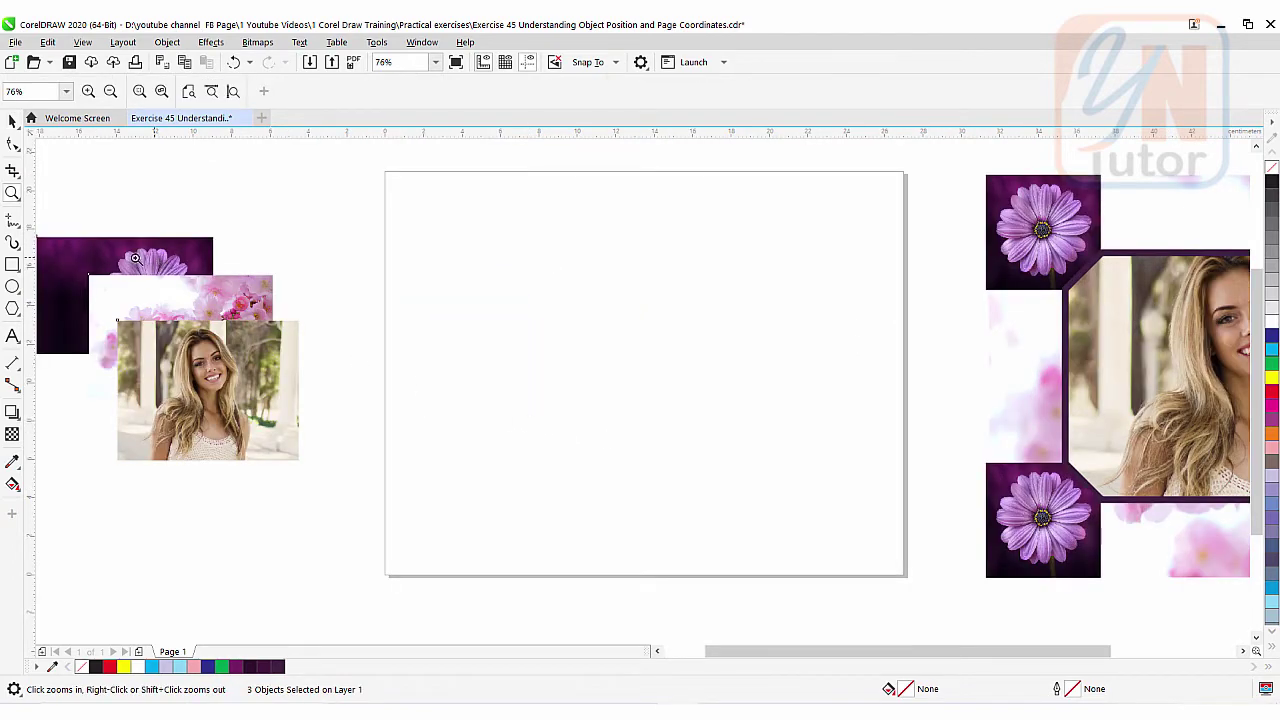
pyautogui.press('space')
pyautogui.moveTo(166, 259); pyautogui.dragTo(273, 172)
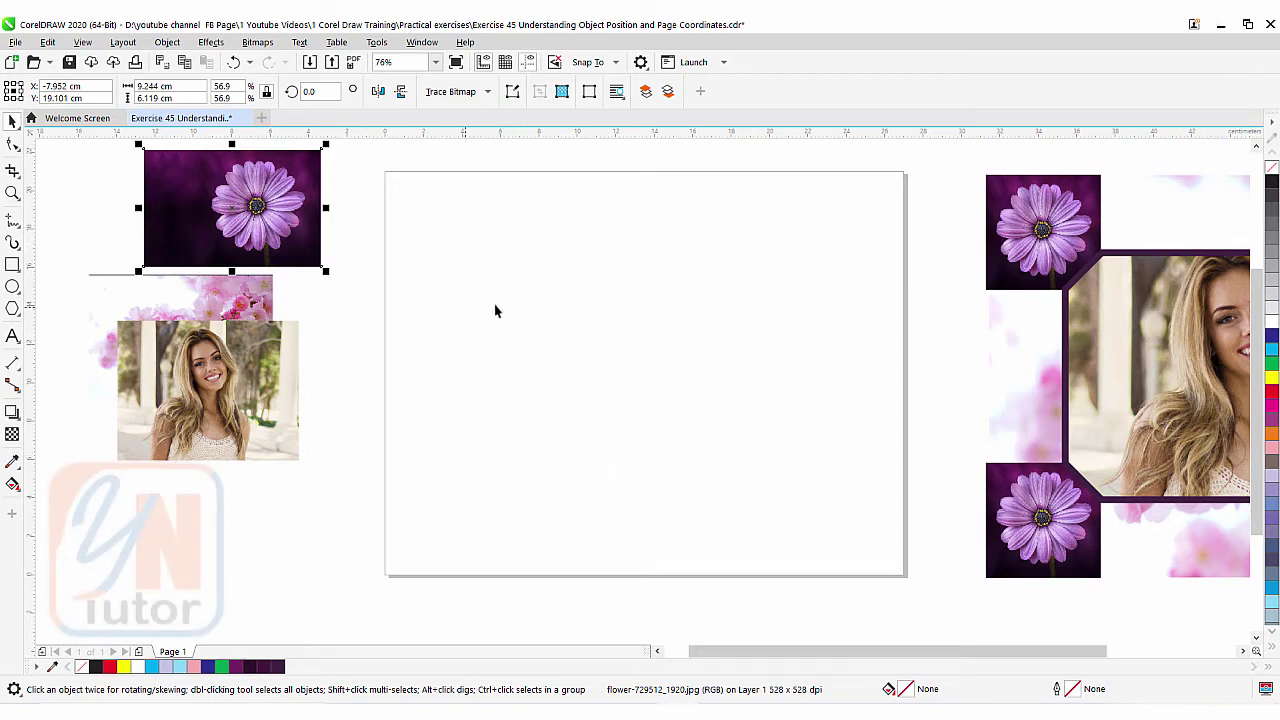
pyautogui.click(518, 313)
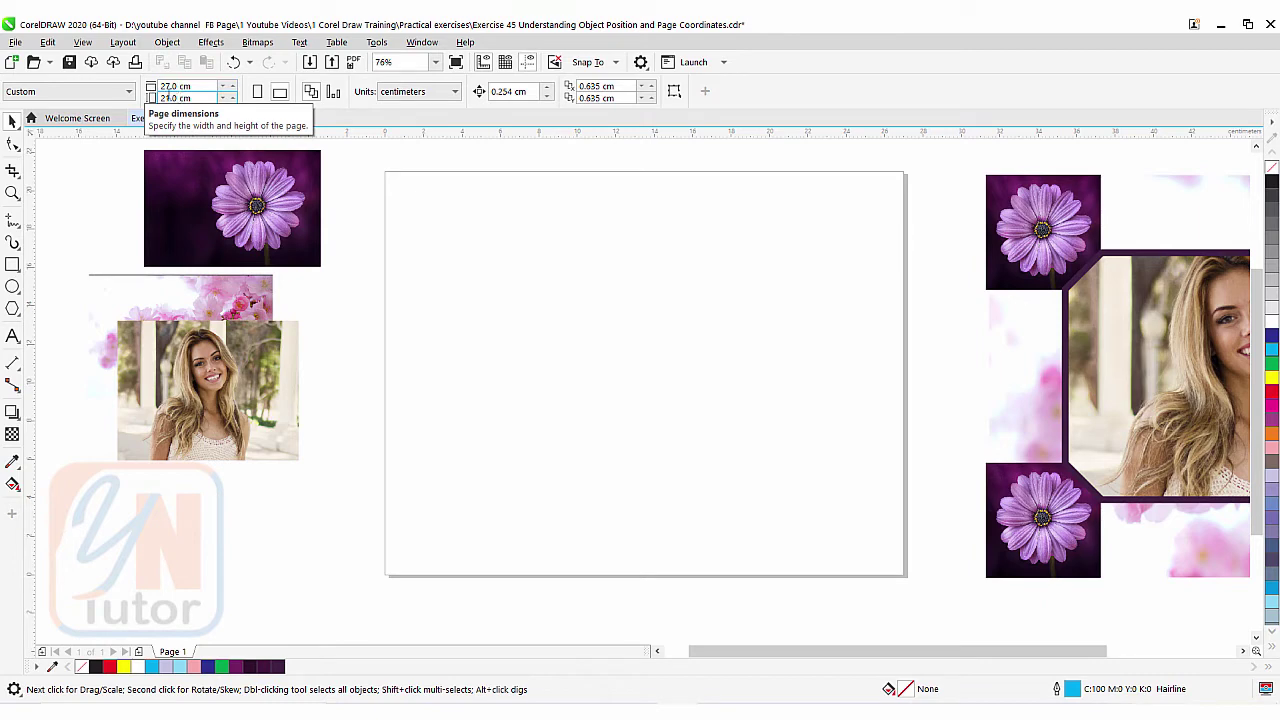
# - Set the page to Letter landscape with centimetre units
pyautogui.click(114, 91)
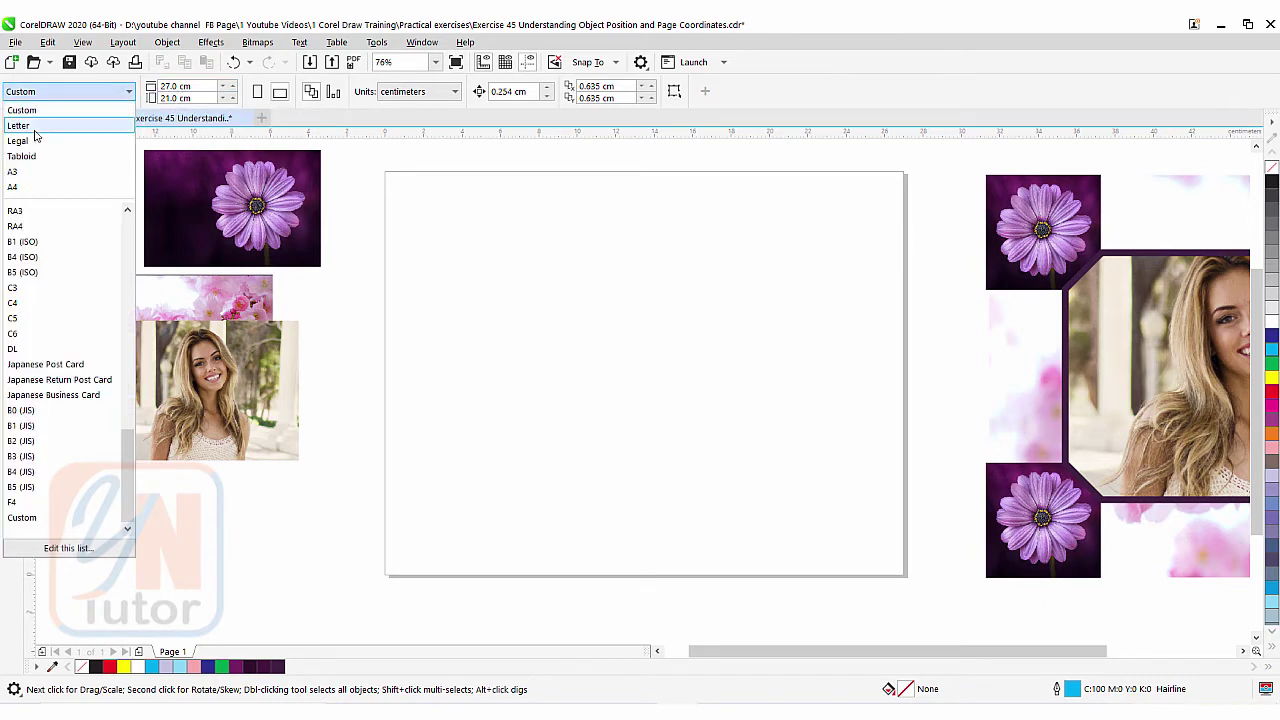
pyautogui.click(20, 126)
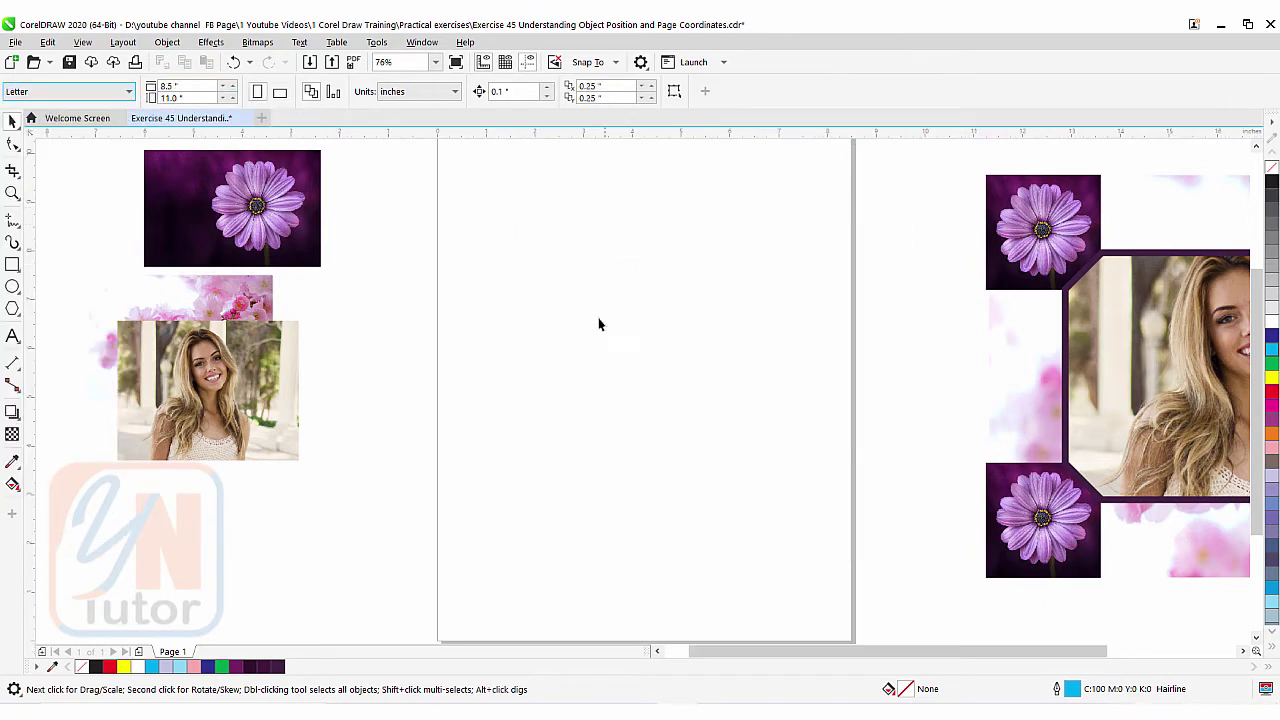
pyautogui.click(280, 92)
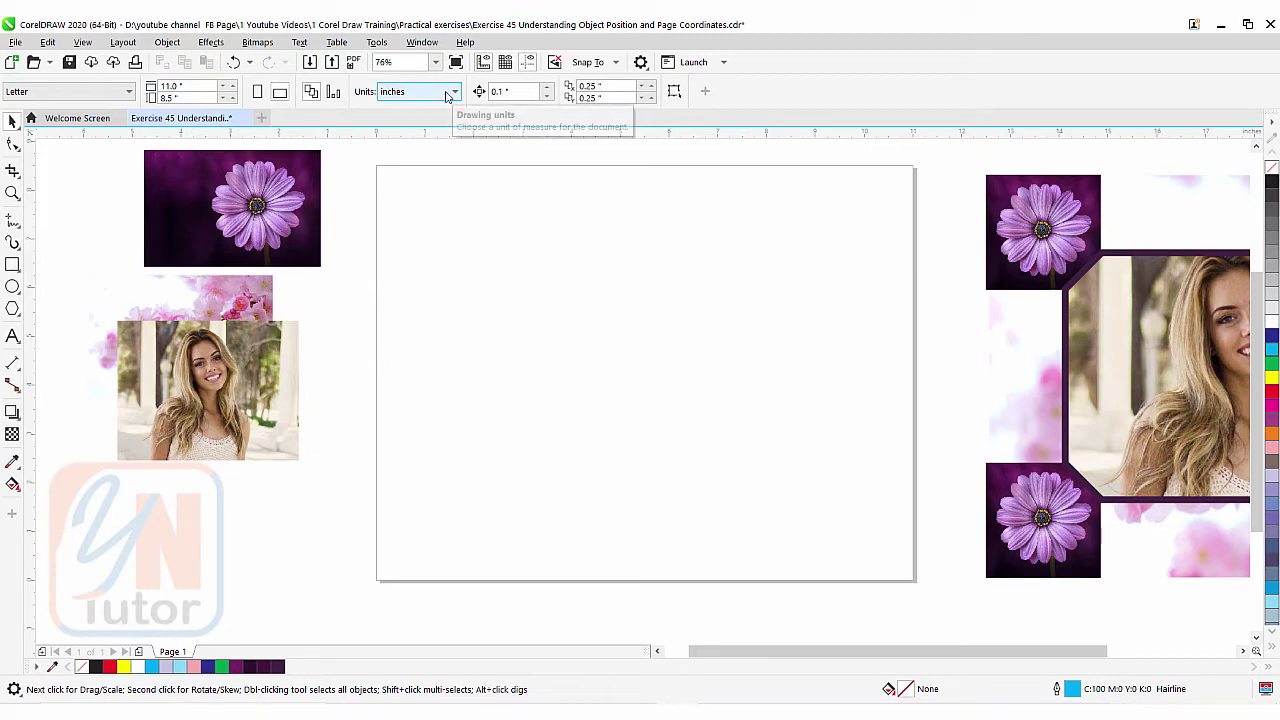
pyautogui.click(448, 93)
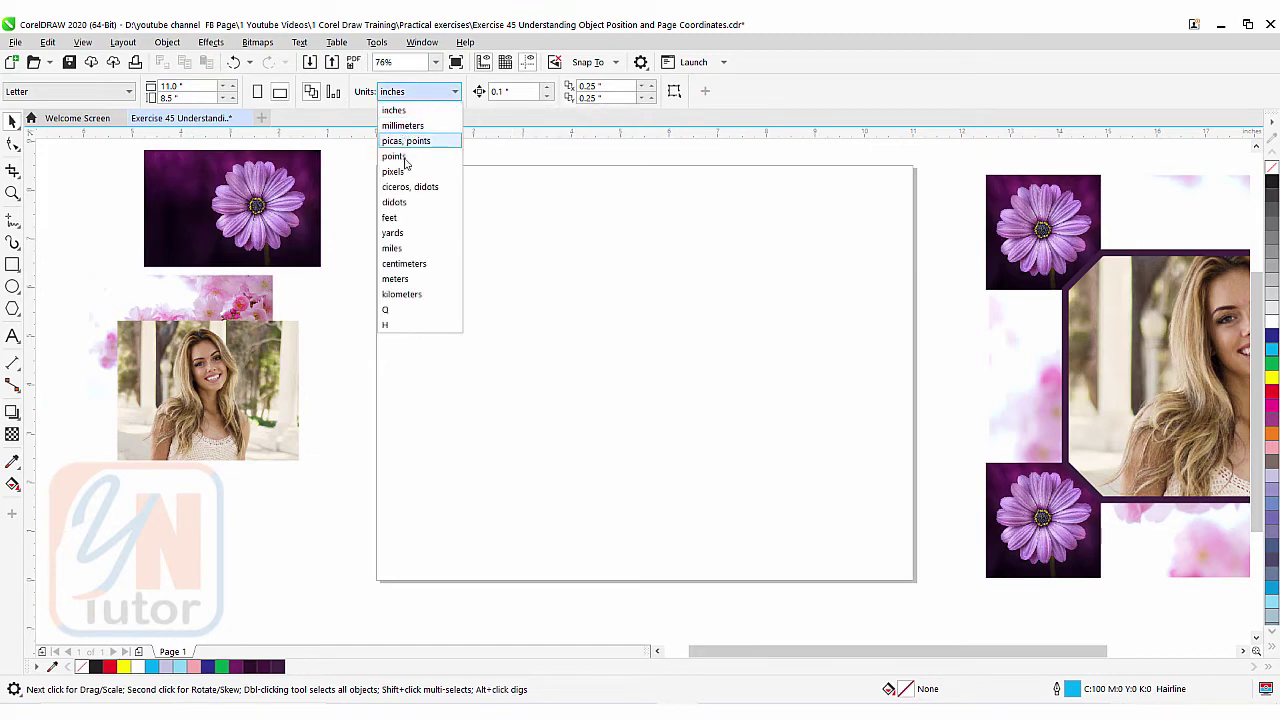
pyautogui.click(418, 264)
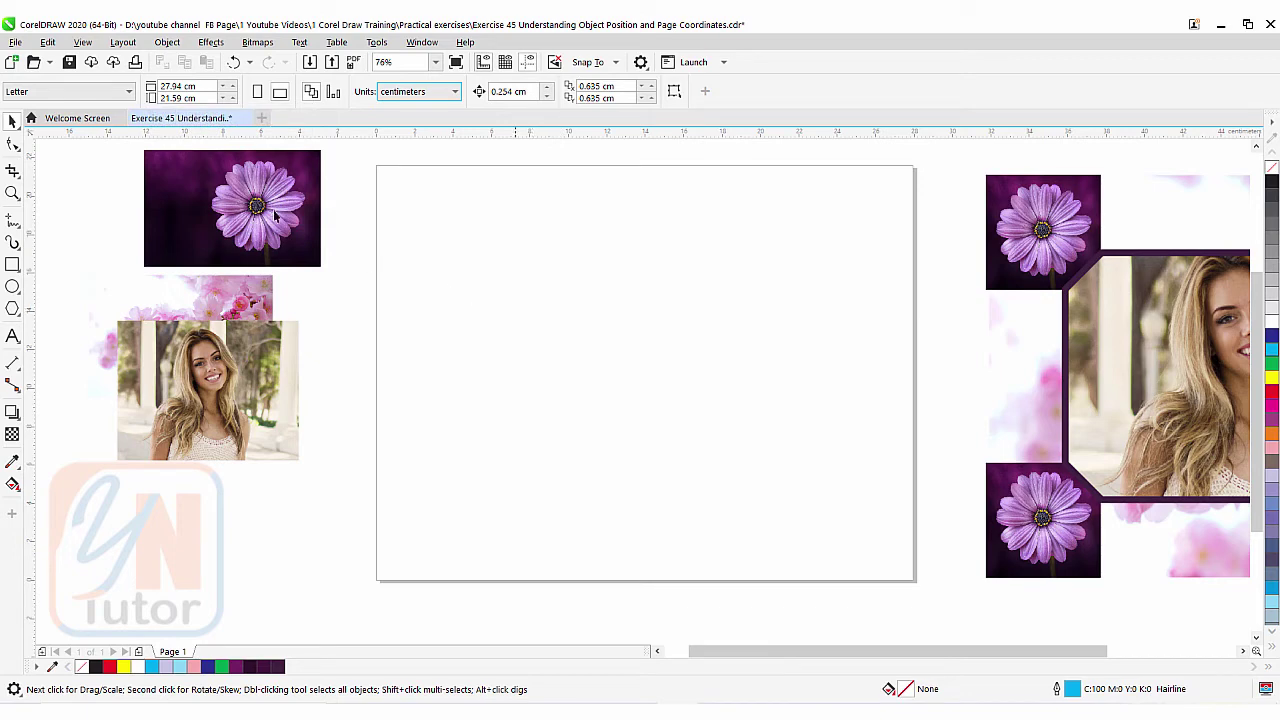
# - Enter a custom page size of 26 cm wide by 20 cm high
pyautogui.click(180, 86)
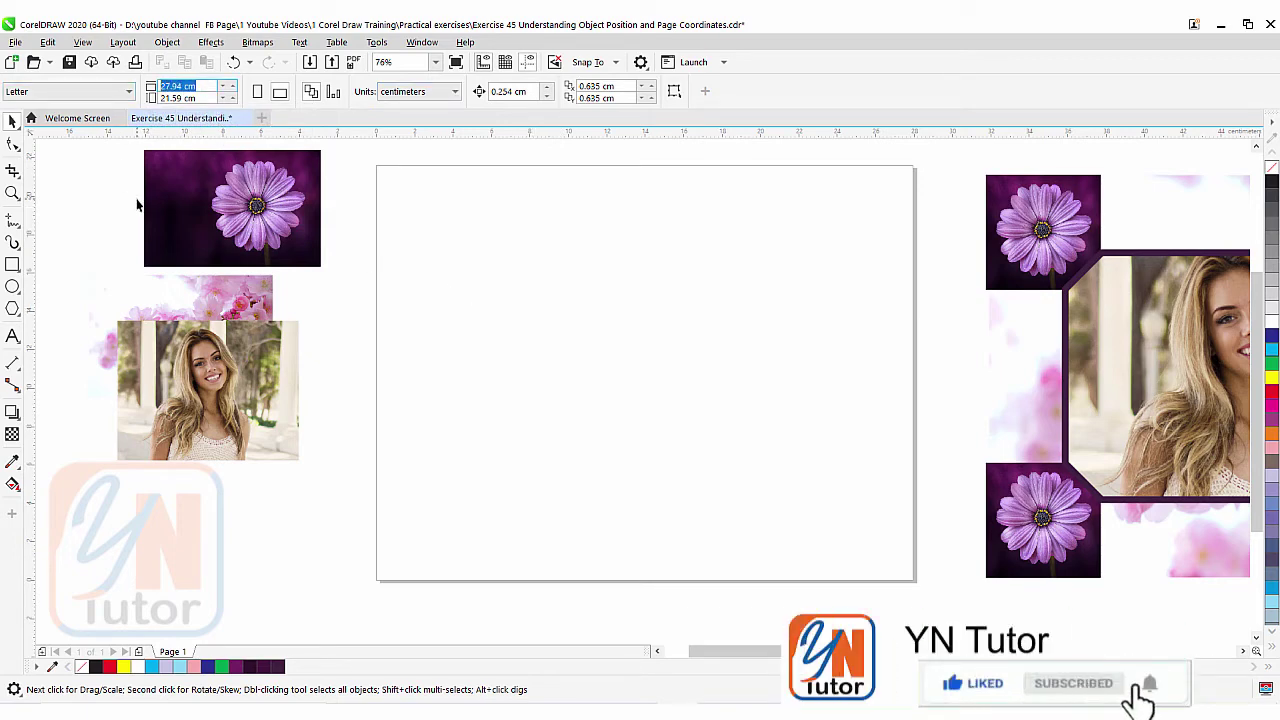
pyautogui.write('26')
pyautogui.press('Tab')
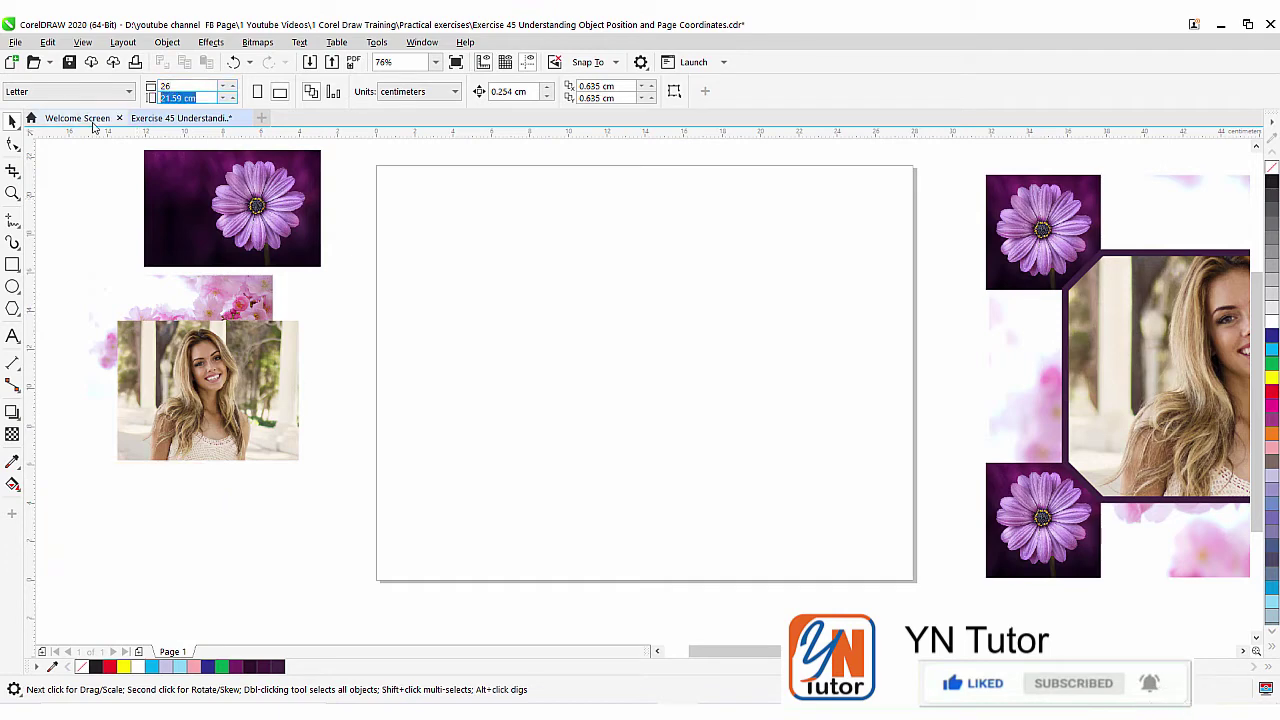
pyautogui.write('20')
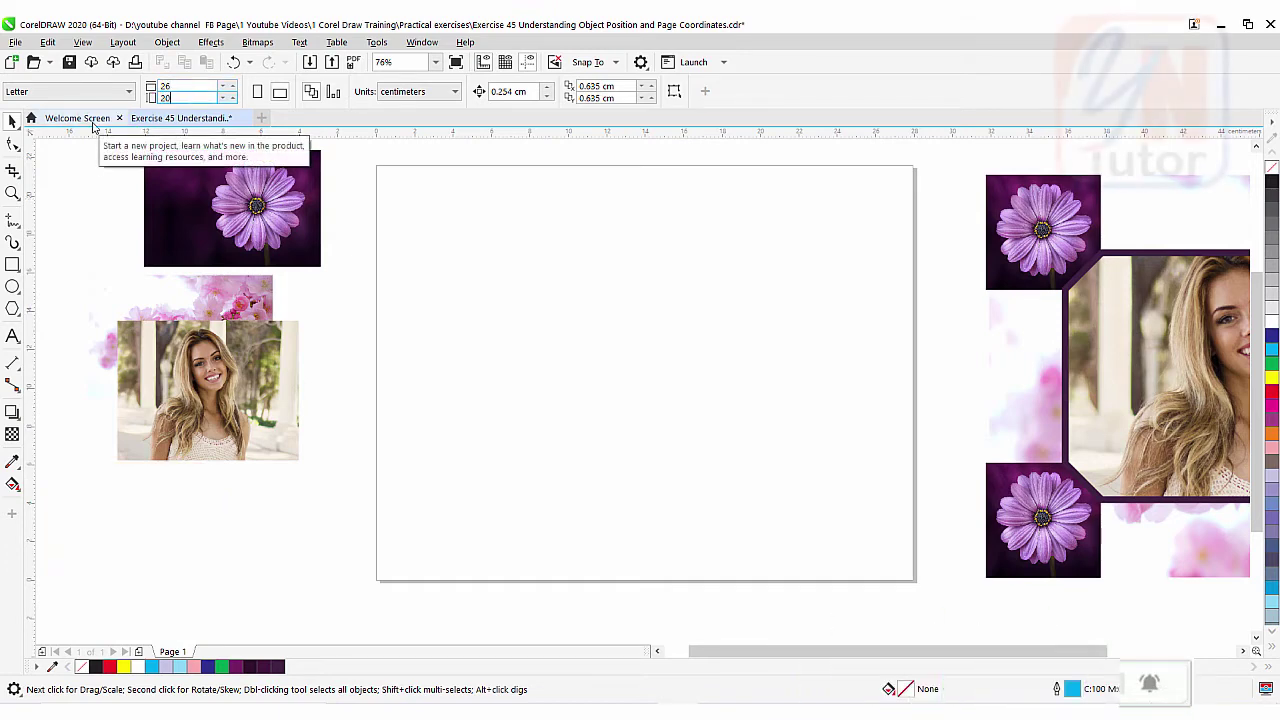
pyautogui.press('Return')
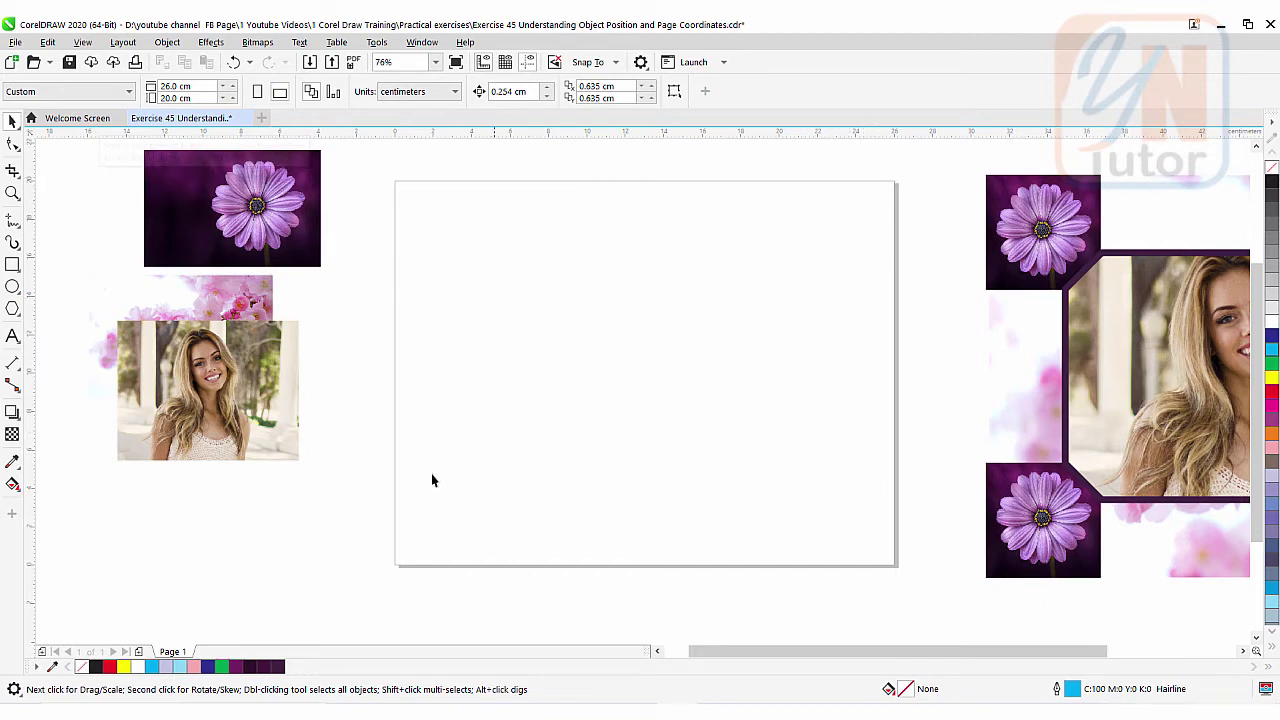
pyautogui.click(175, 87)
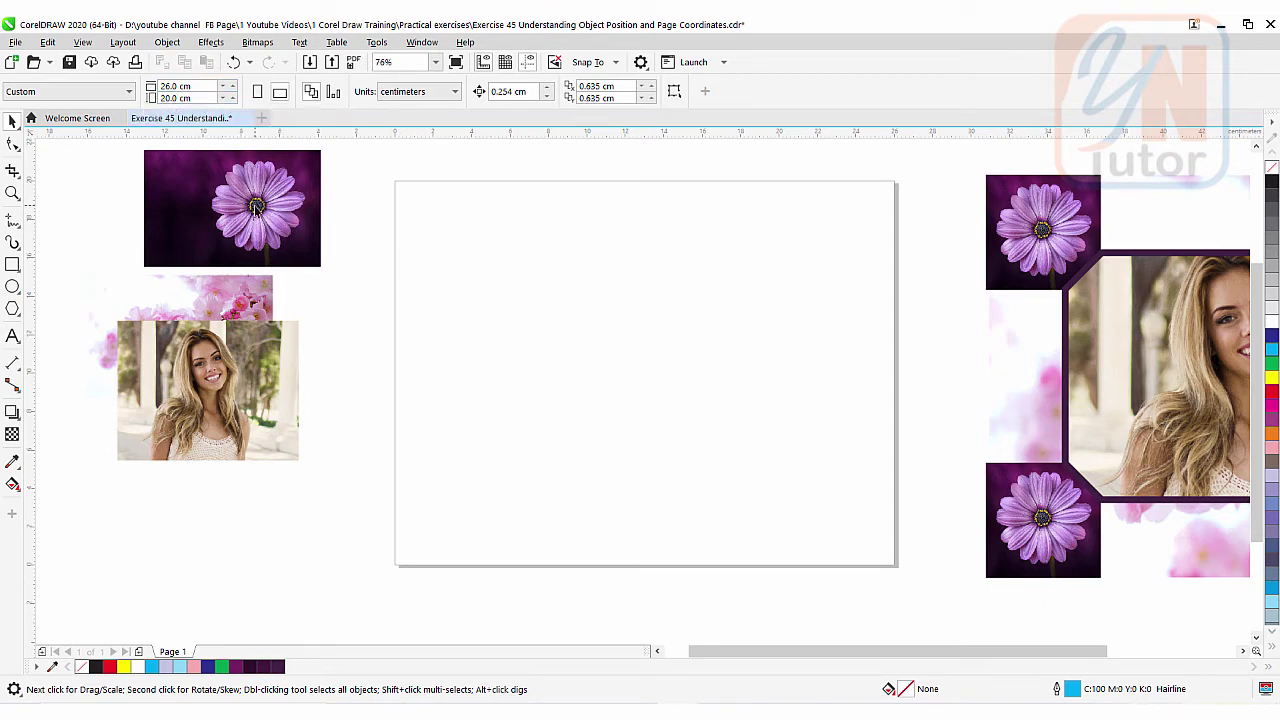
pyautogui.click(224, 190)
# - Move the purple flower image onto the page and draw a roughly 5.6 cm rectangle beside it
pyautogui.moveTo(224, 190); pyautogui.dragTo(481, 267)
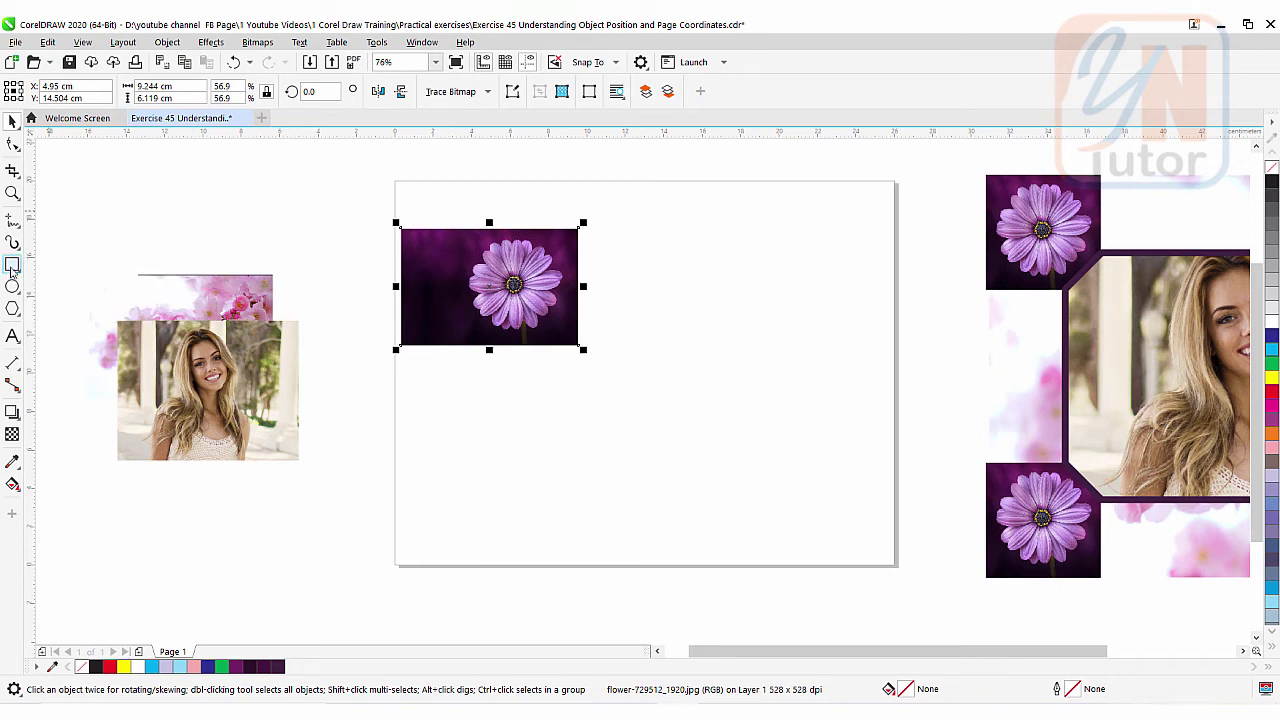
pyautogui.click(12, 265)
pyautogui.moveTo(632, 248); pyautogui.dragTo(740, 353)
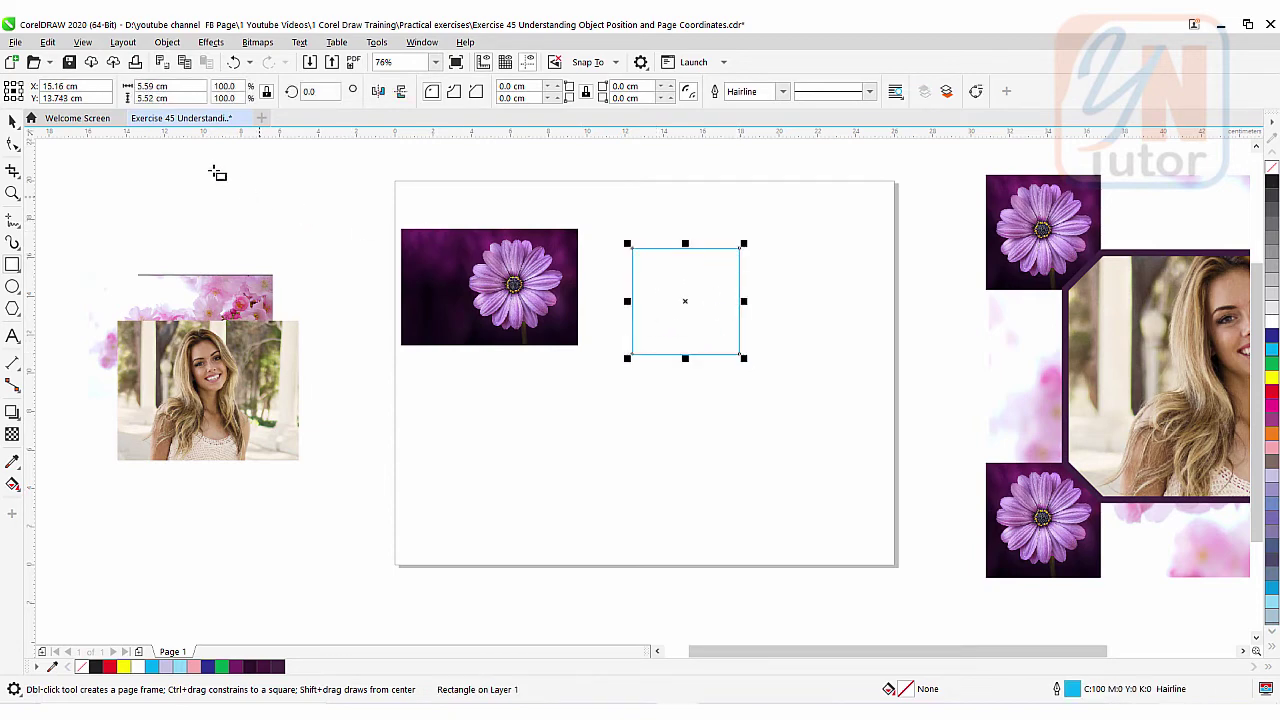
# - Unlock the ratio, size the rectangle to exactly 5 × 5 cm, and drag it over the flower
pyautogui.press('space')
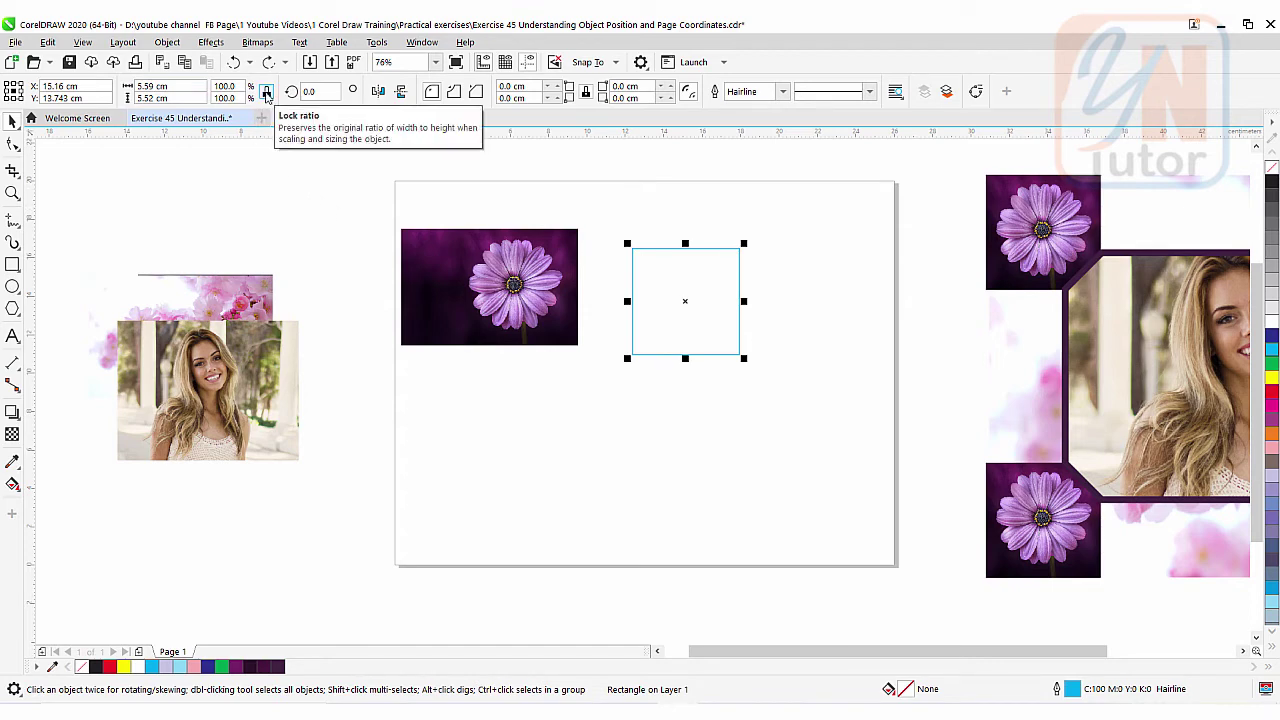
pyautogui.click(155, 87)
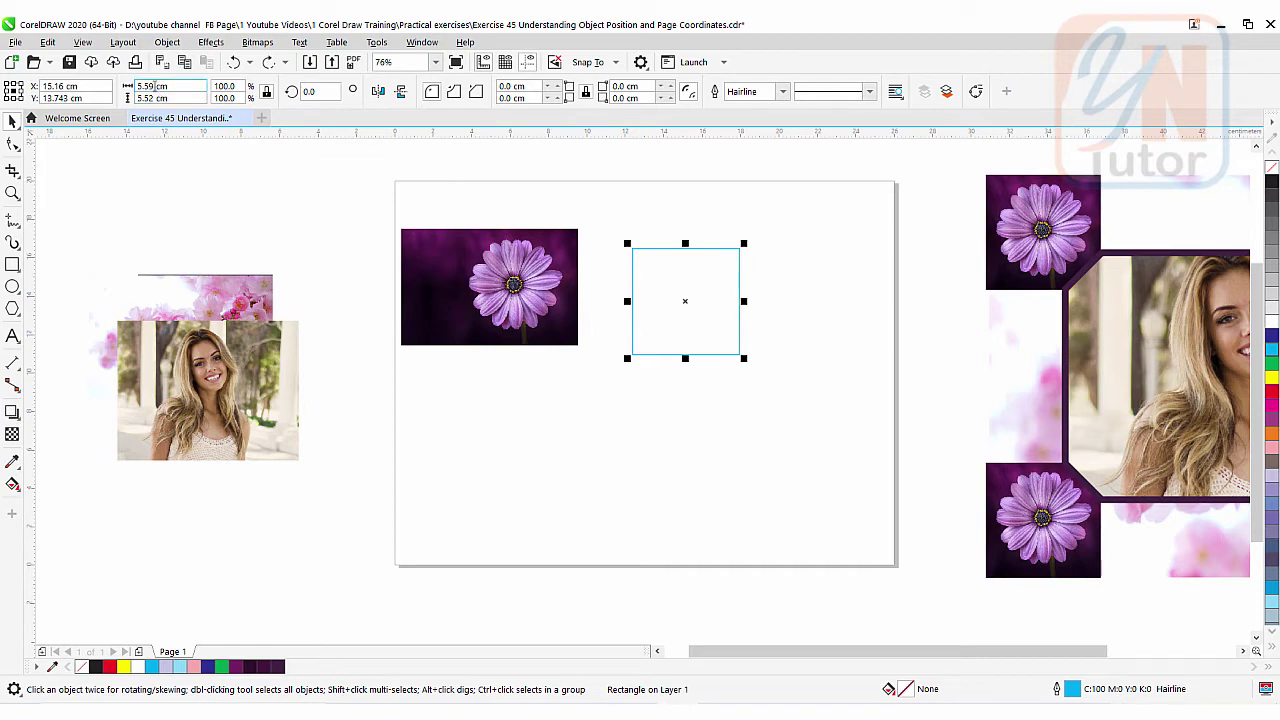
pyautogui.click(155, 98)
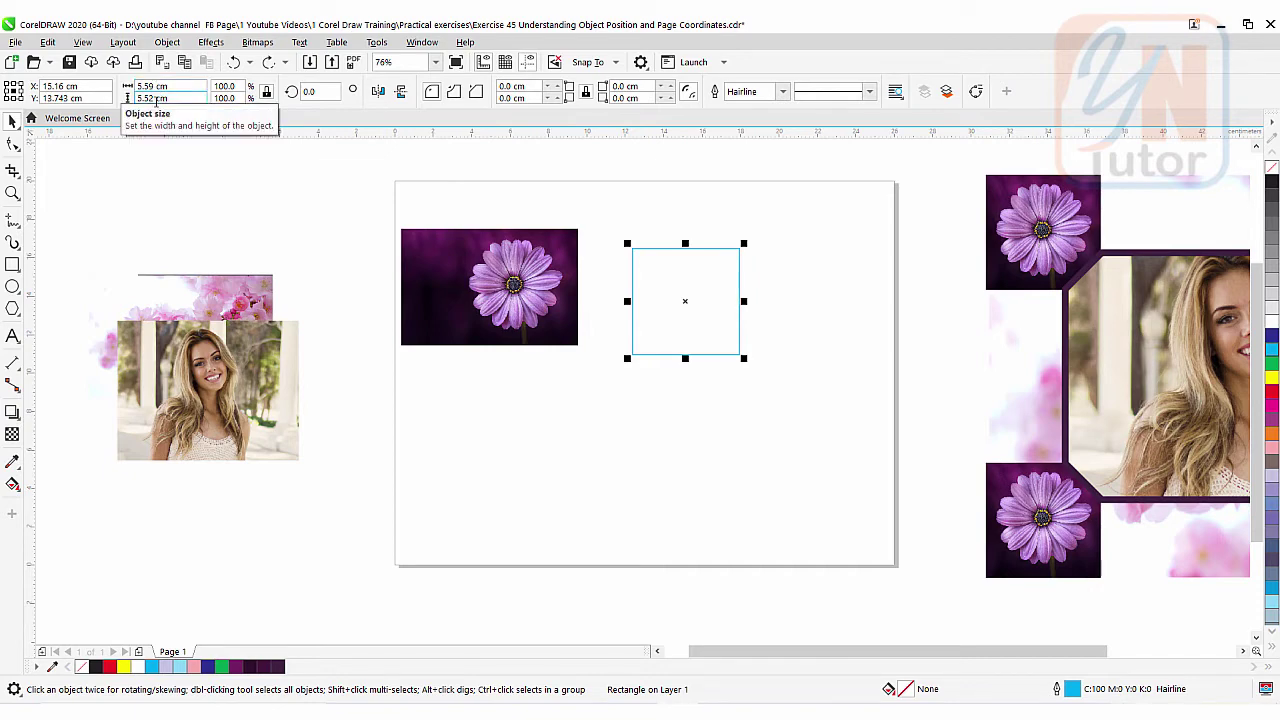
pyautogui.click(146, 87)
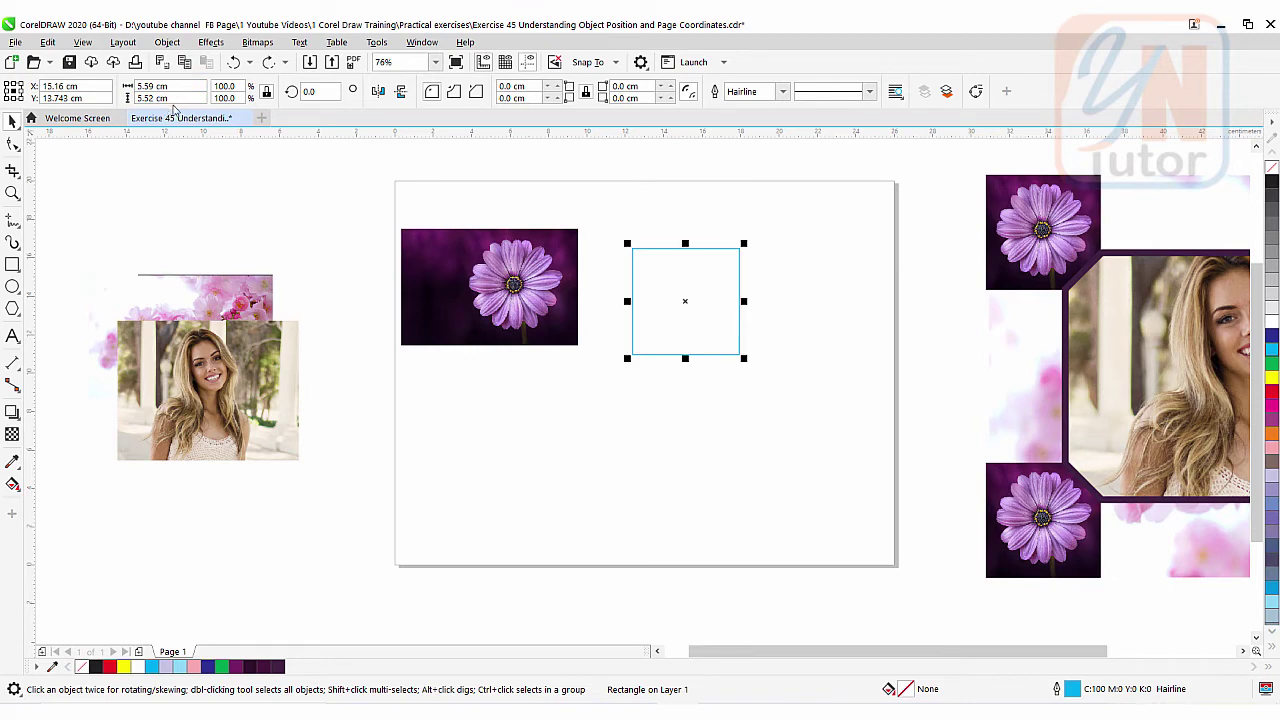
pyautogui.click(266, 92)
pyautogui.click(152, 86)
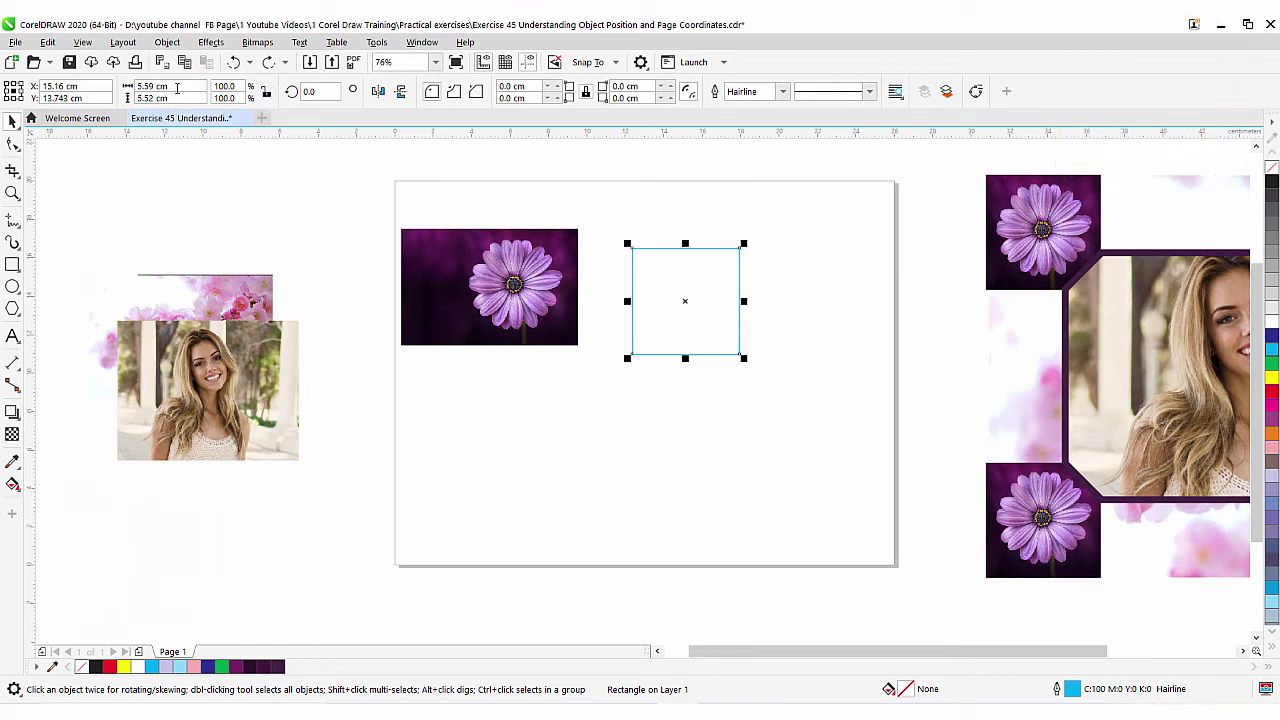
pyautogui.write('5')
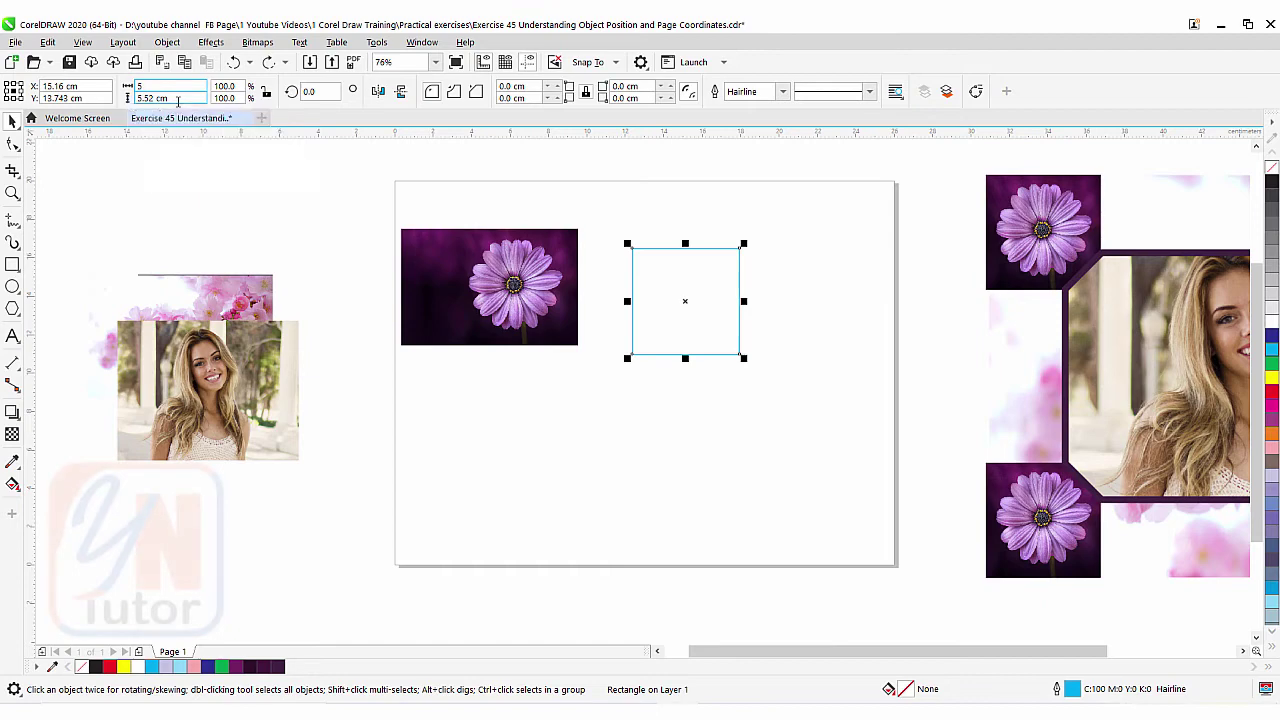
pyautogui.click(165, 98)
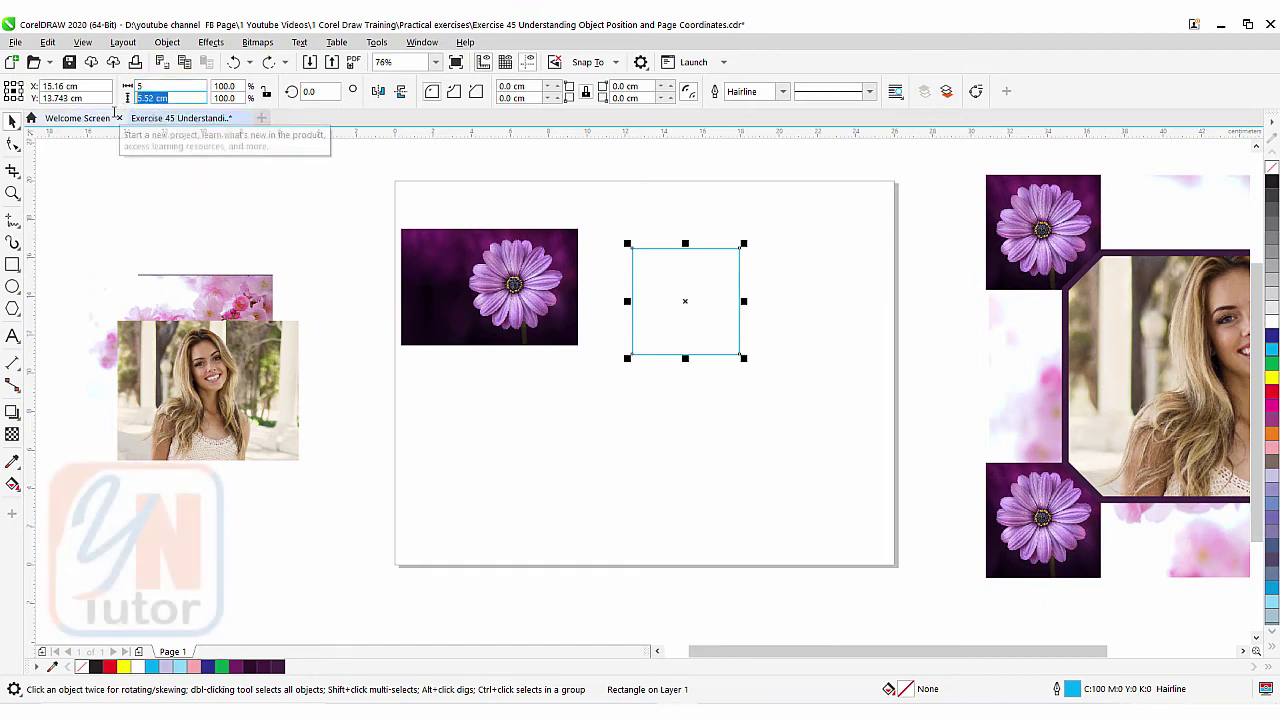
pyautogui.write('5')
pyautogui.press('Return')
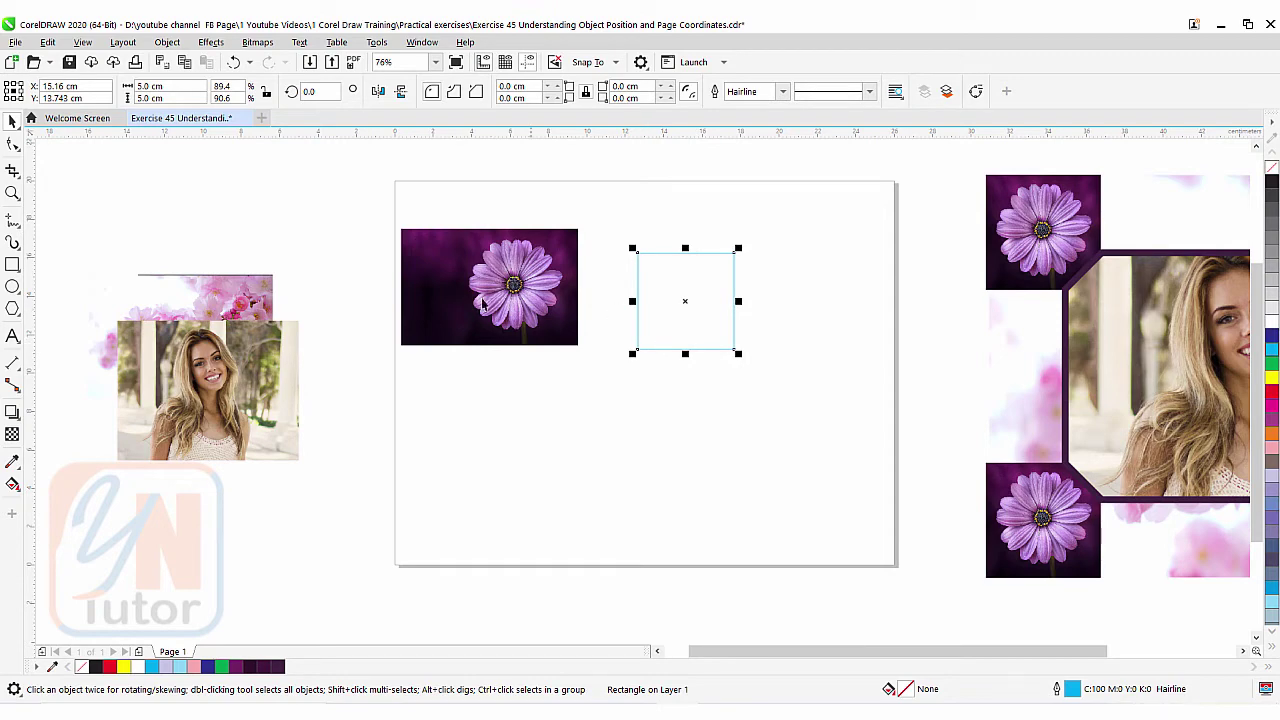
pyautogui.moveTo(687, 302); pyautogui.dragTo(519, 293)
# - Scale the flower photo to 8.548 × 5.659 cm (52.6%) around the square
pyautogui.scroll(2, 519, 293)
pyautogui.click(330, 190)
pyautogui.moveTo(314, 171); pyautogui.dragTo(332, 186)
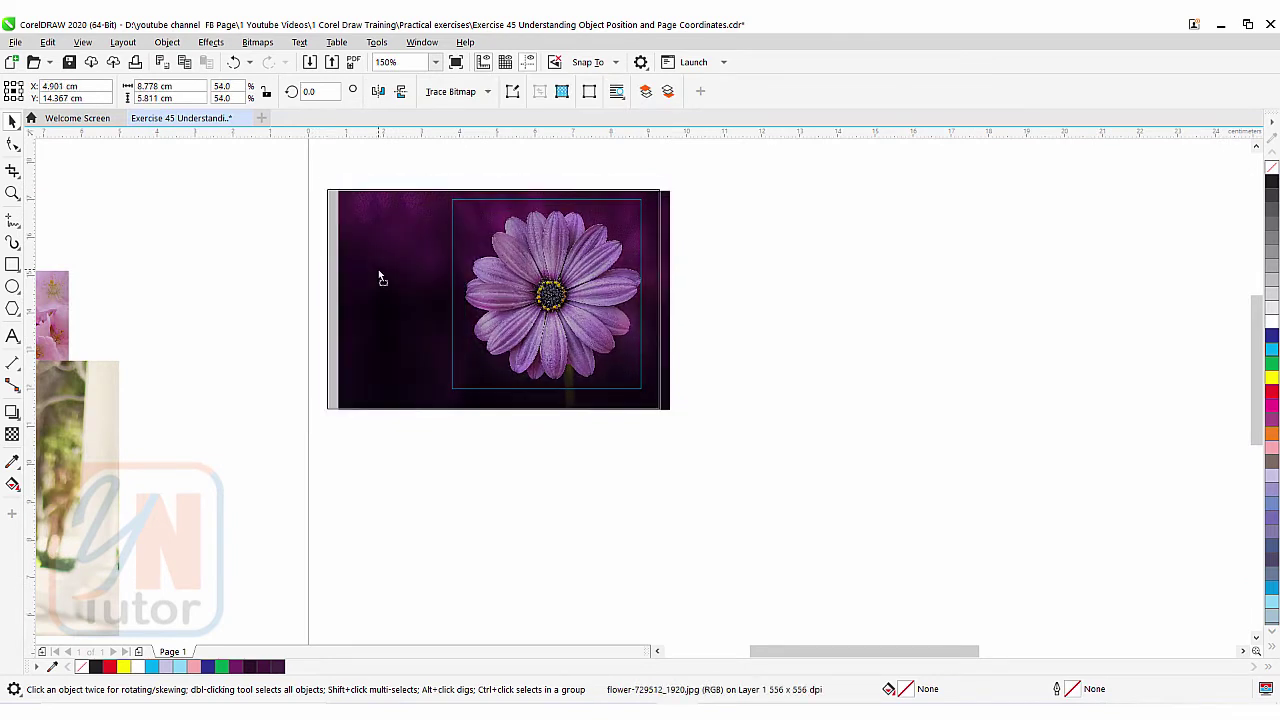
pyautogui.hotkey('ctrl', 'z')
pyautogui.moveTo(378, 277); pyautogui.dragTo(380, 277)
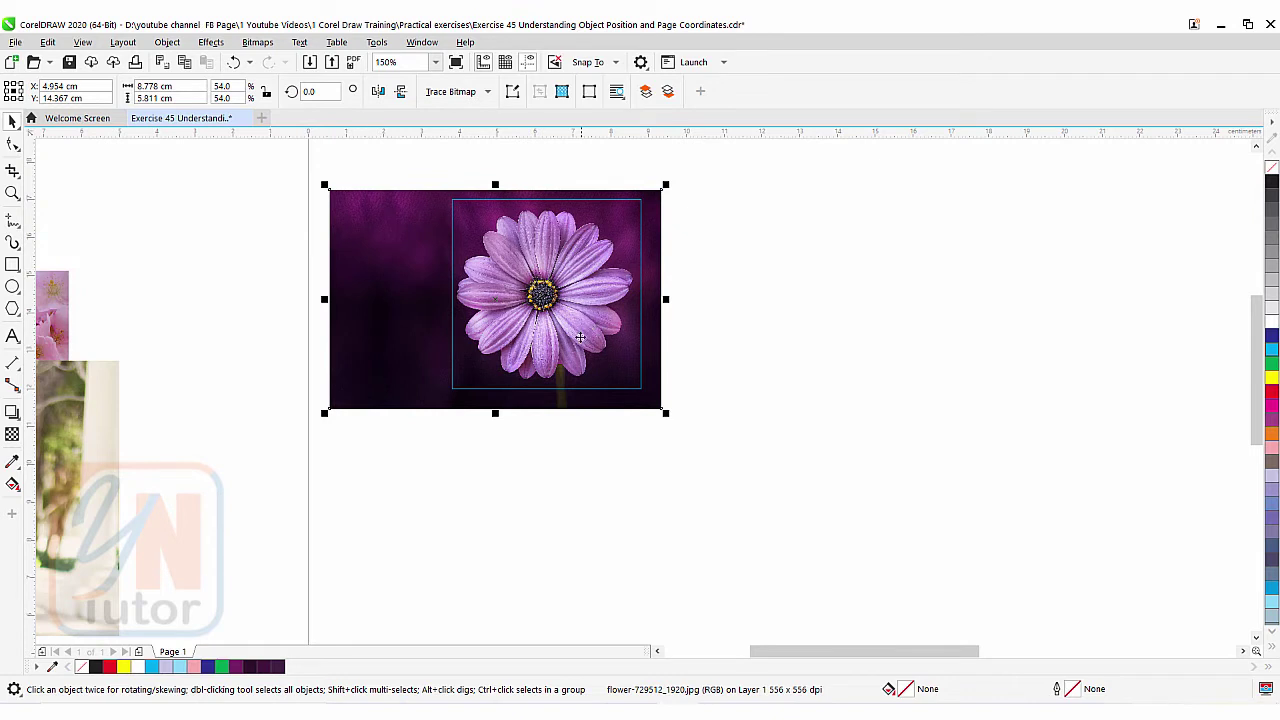
pyautogui.hotkey('ctrl', 'z')
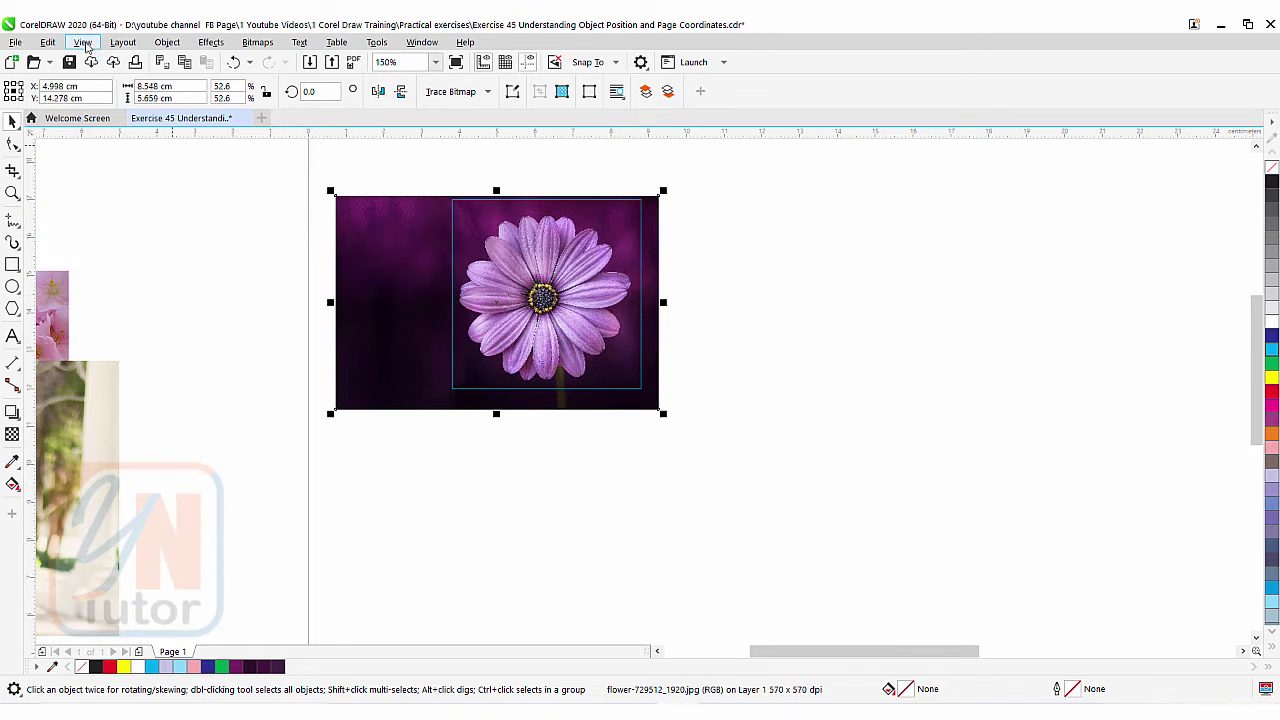
# - Toggle View > Snap To > Objects
pyautogui.click(84, 43)
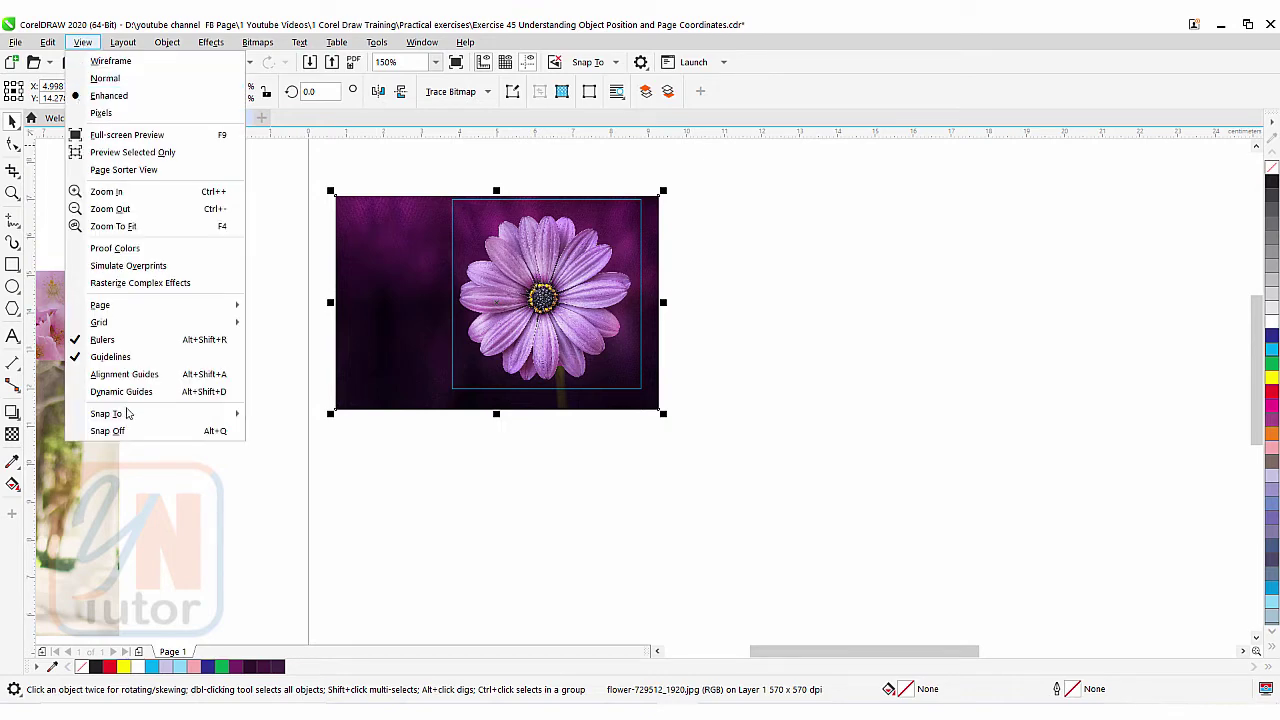
pyautogui.moveTo(186, 414)
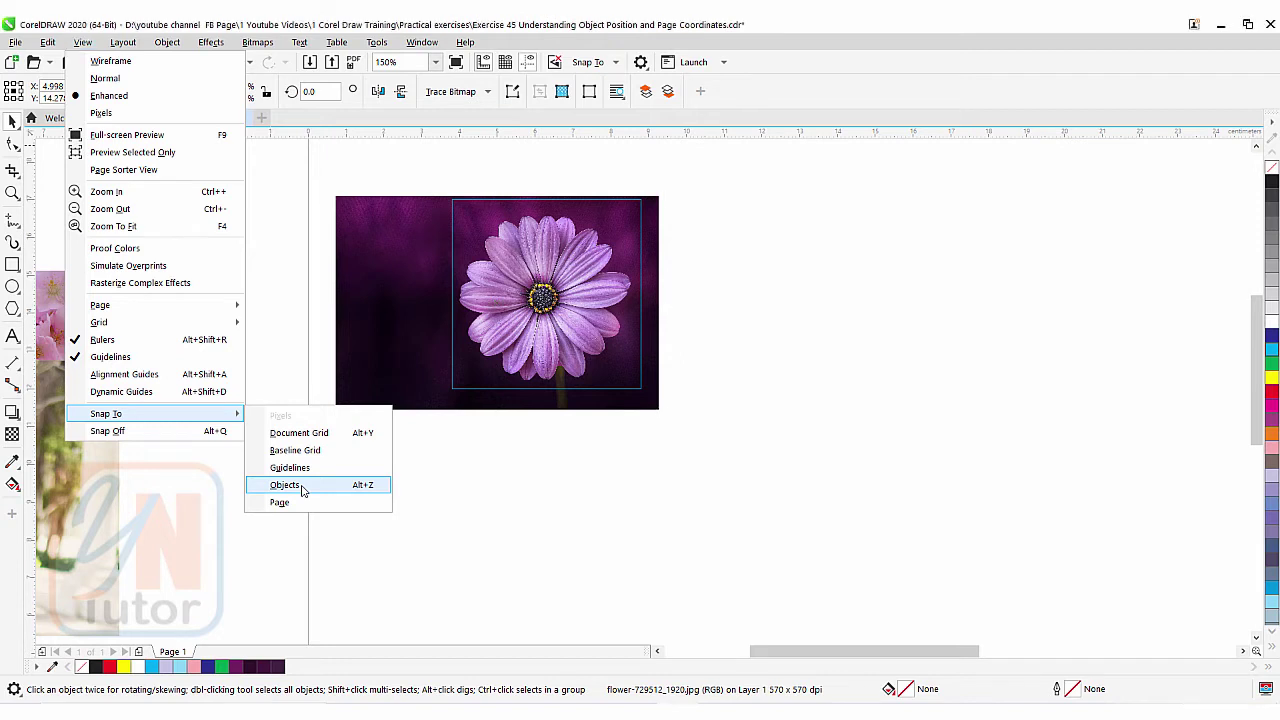
pyautogui.click(302, 486)
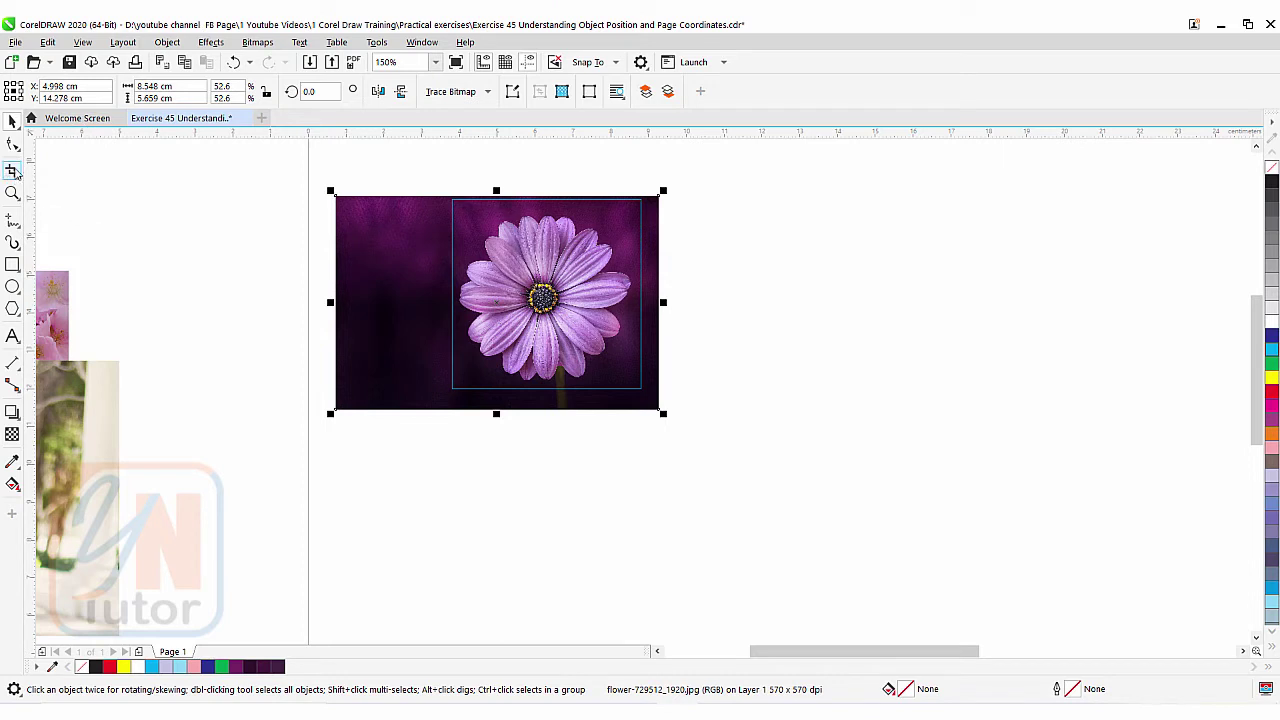
# - Crop the flower photo to the 5 cm square area around the blossom
pyautogui.click(12, 171)
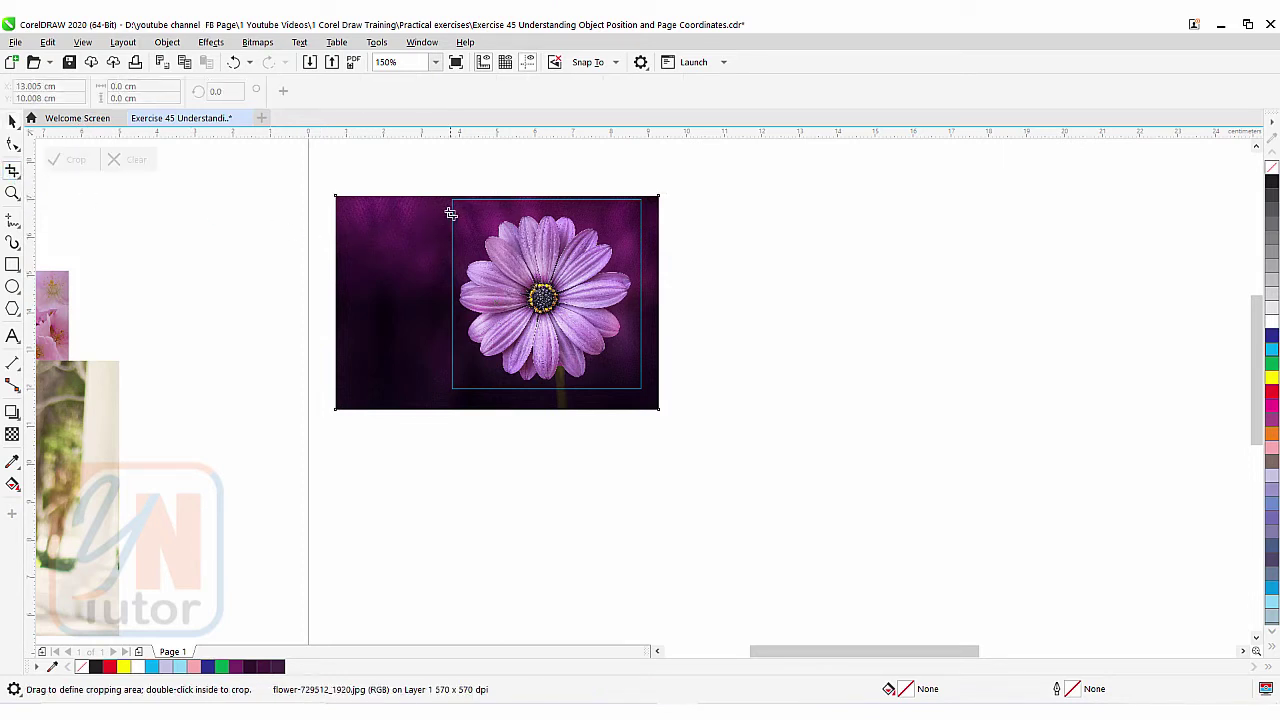
pyautogui.moveTo(455, 202); pyautogui.dragTo(640, 390)
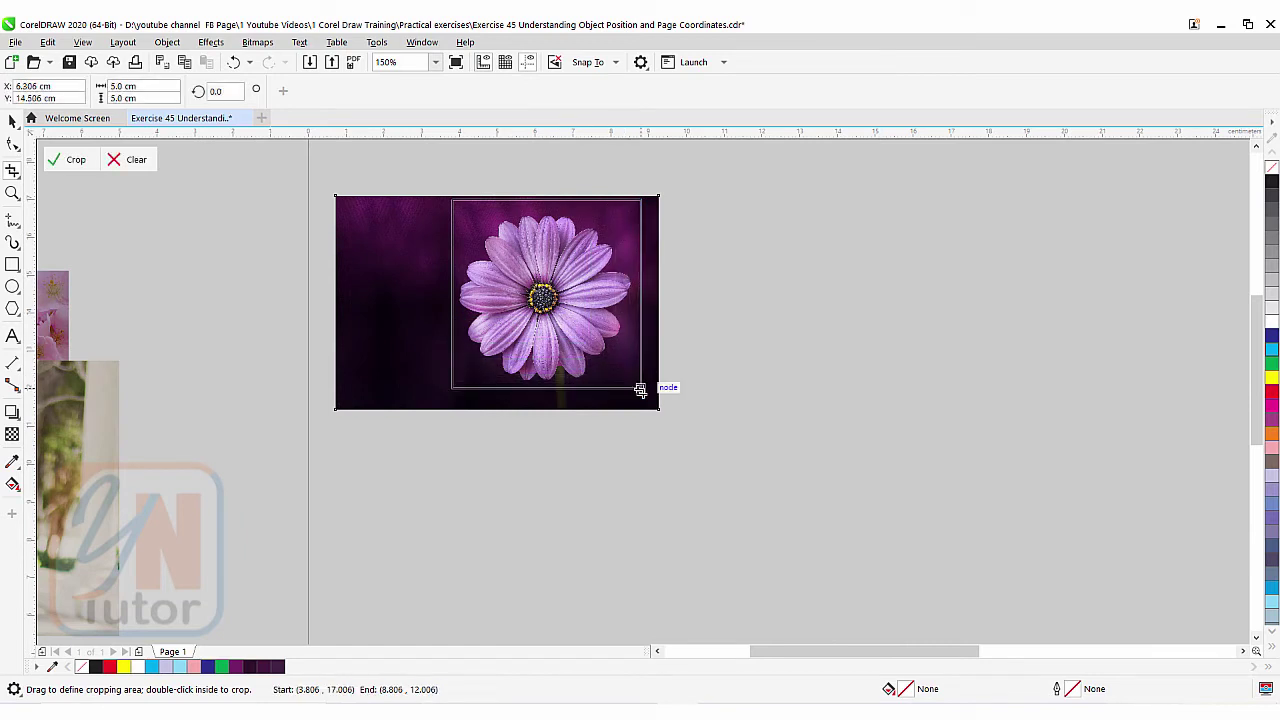
pyautogui.moveTo(640, 390); pyautogui.dragTo(640, 390)
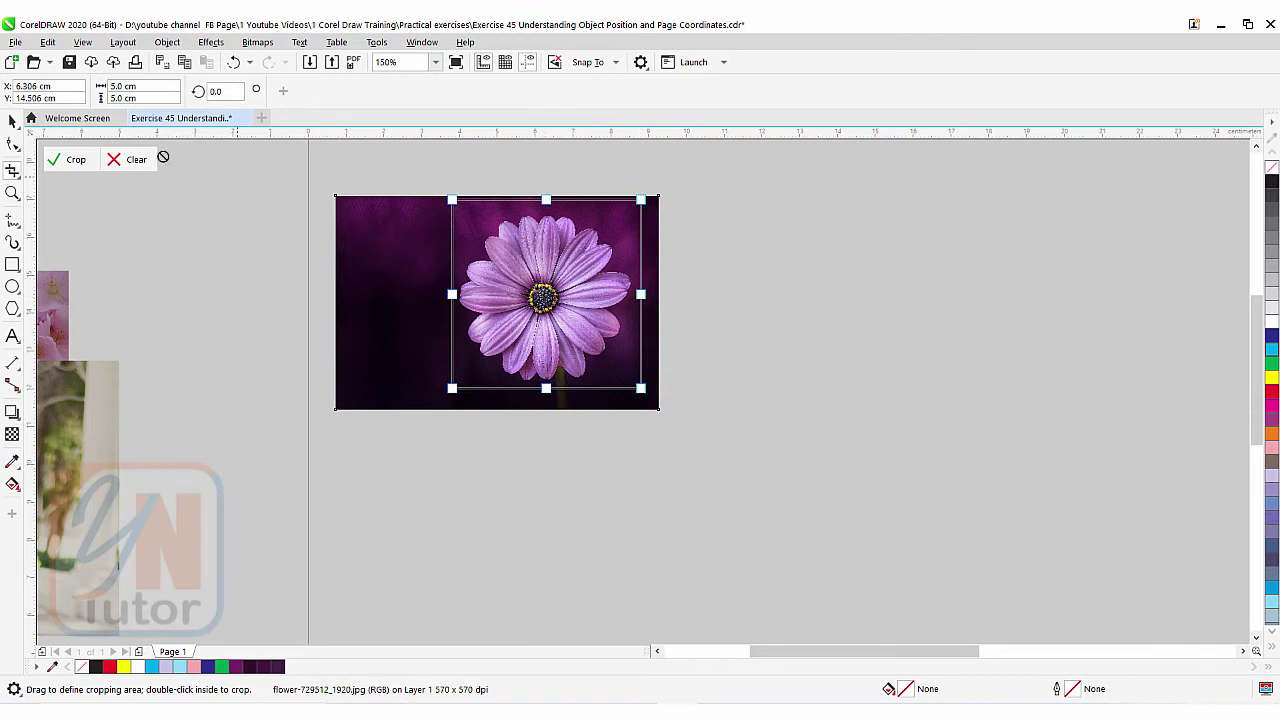
pyautogui.click(75, 161)
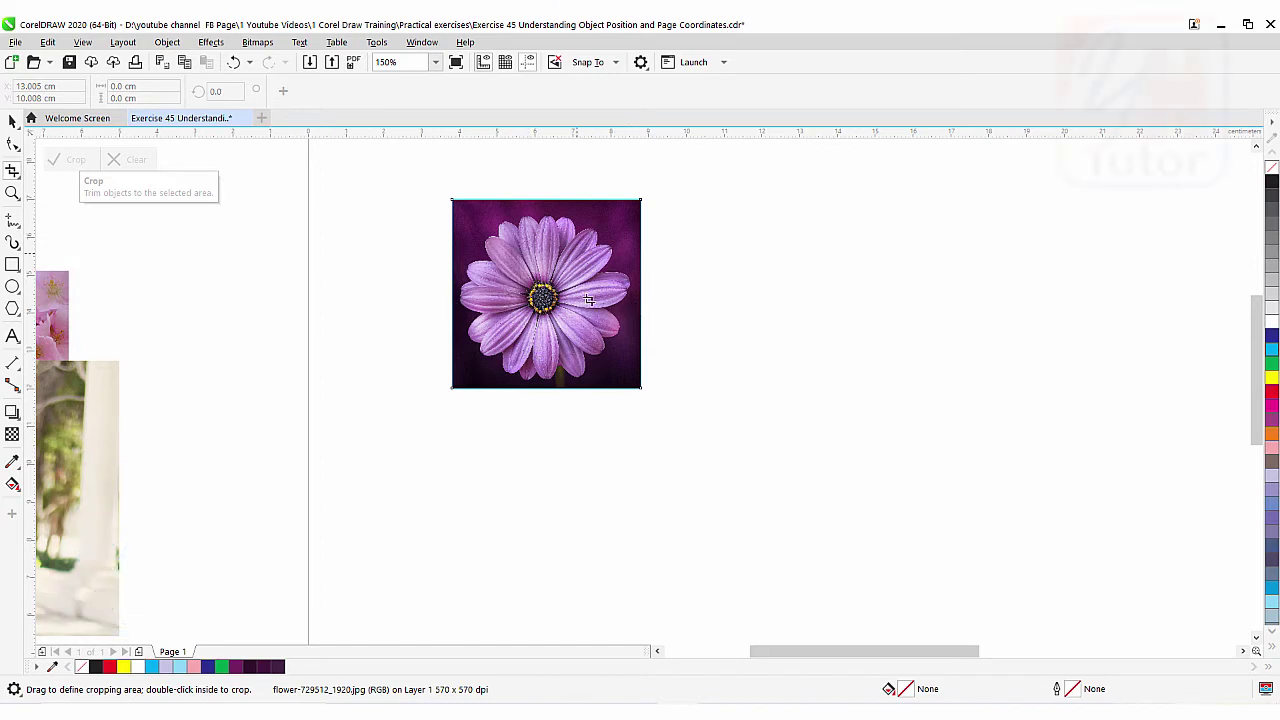
# - Move the cropped flower right of the square outline and deselect it
pyautogui.click(13, 120)
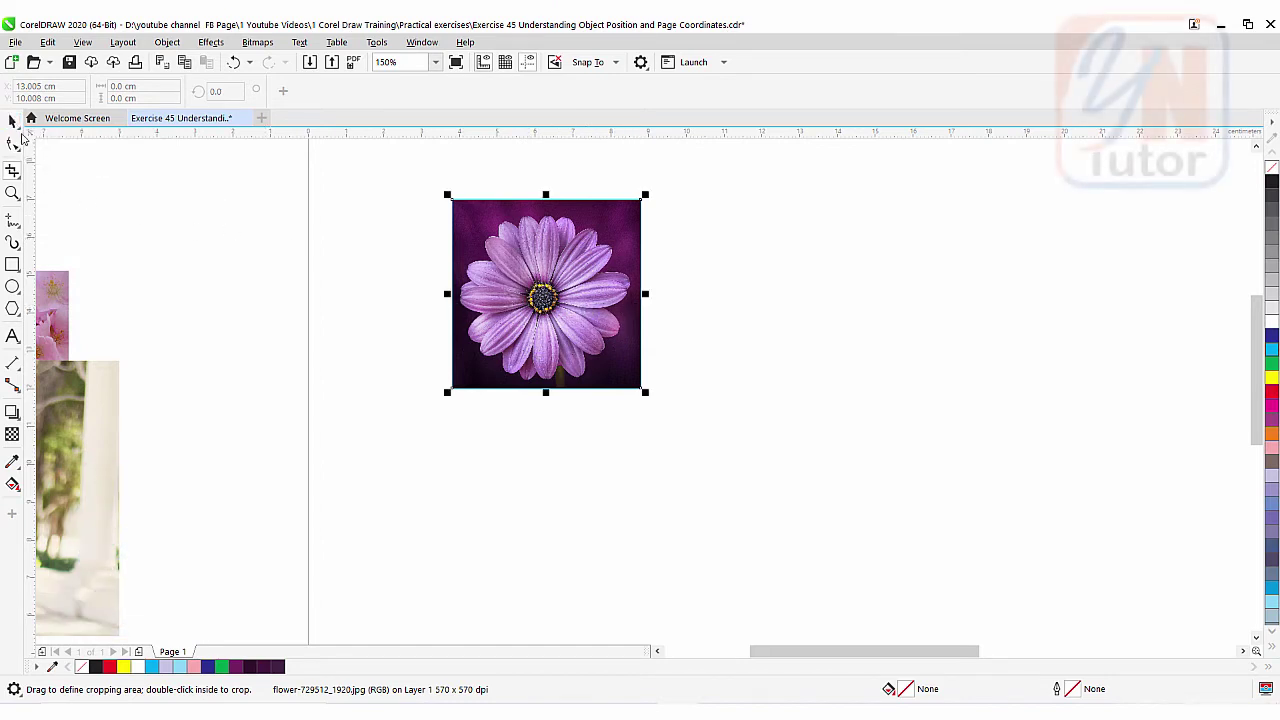
pyautogui.moveTo(604, 323); pyautogui.dragTo(783, 313)
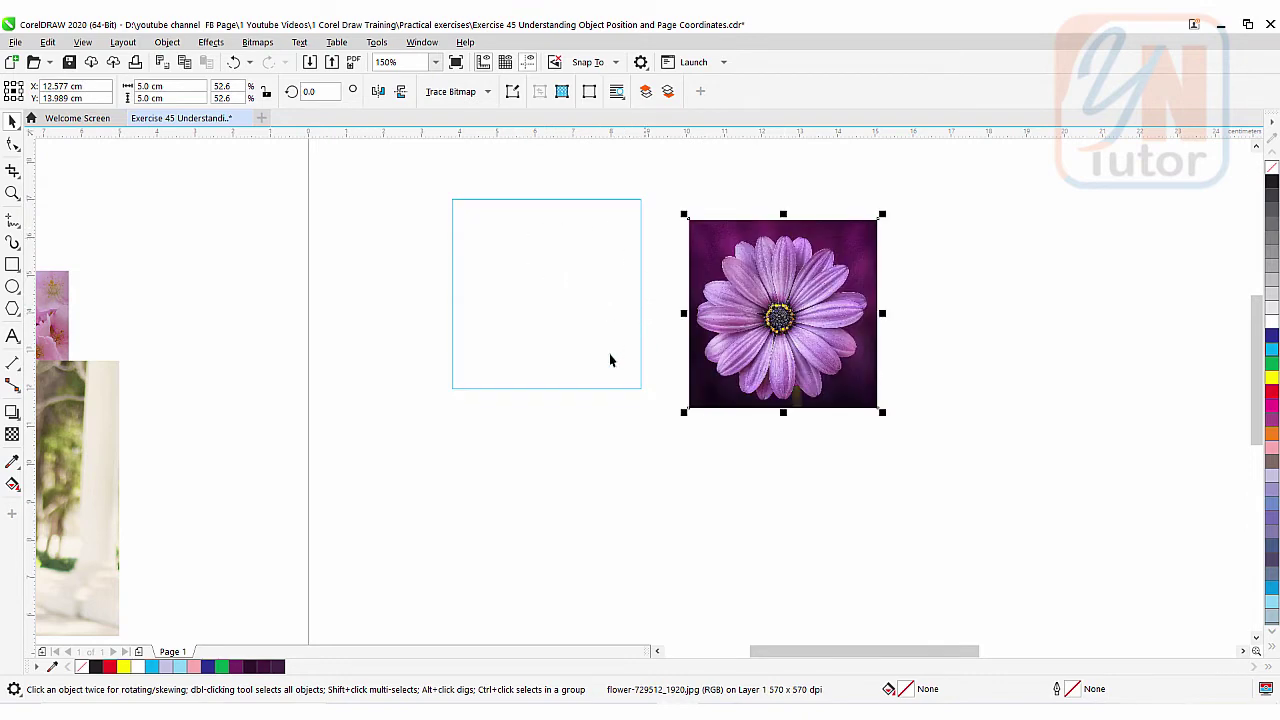
pyautogui.click(519, 260)
# - Delete the empty square outline and park the cropped flower off the page, using a bottom-left reference point
pyautogui.click(476, 199)
pyautogui.press('Delete')
pyautogui.scroll(-2, 480, 275)
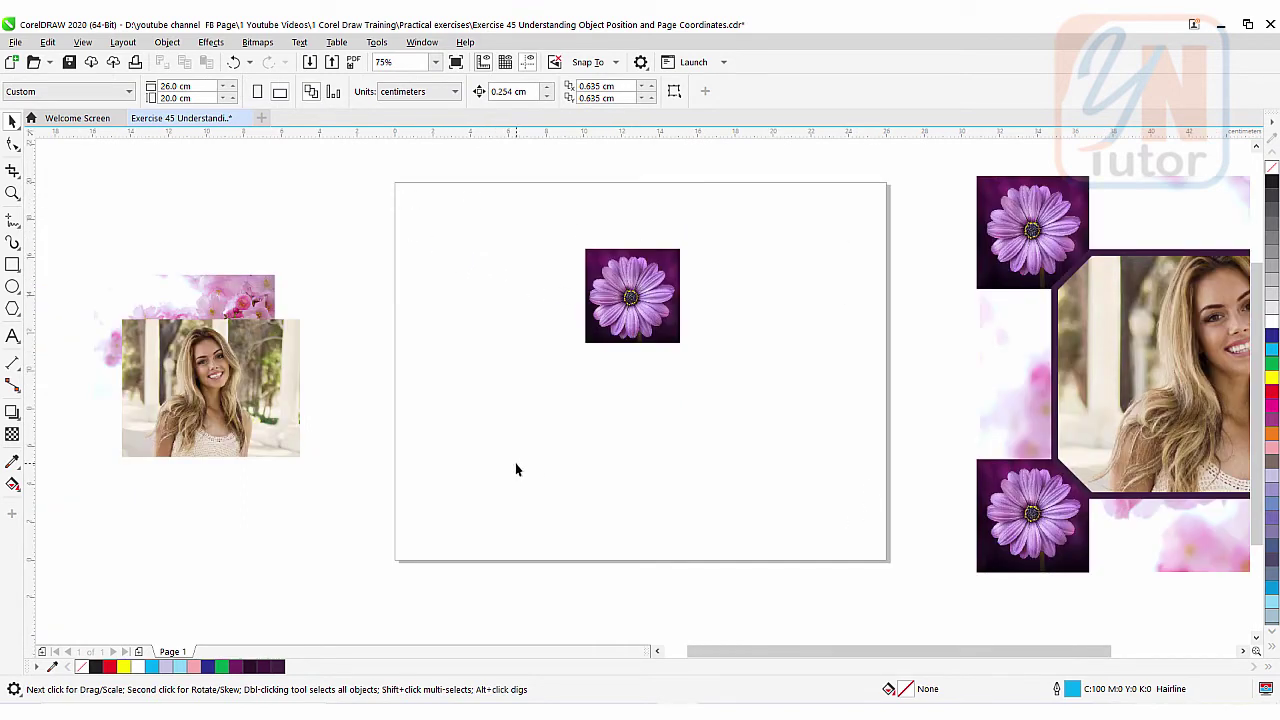
pyautogui.moveTo(654, 293); pyautogui.dragTo(313, 212)
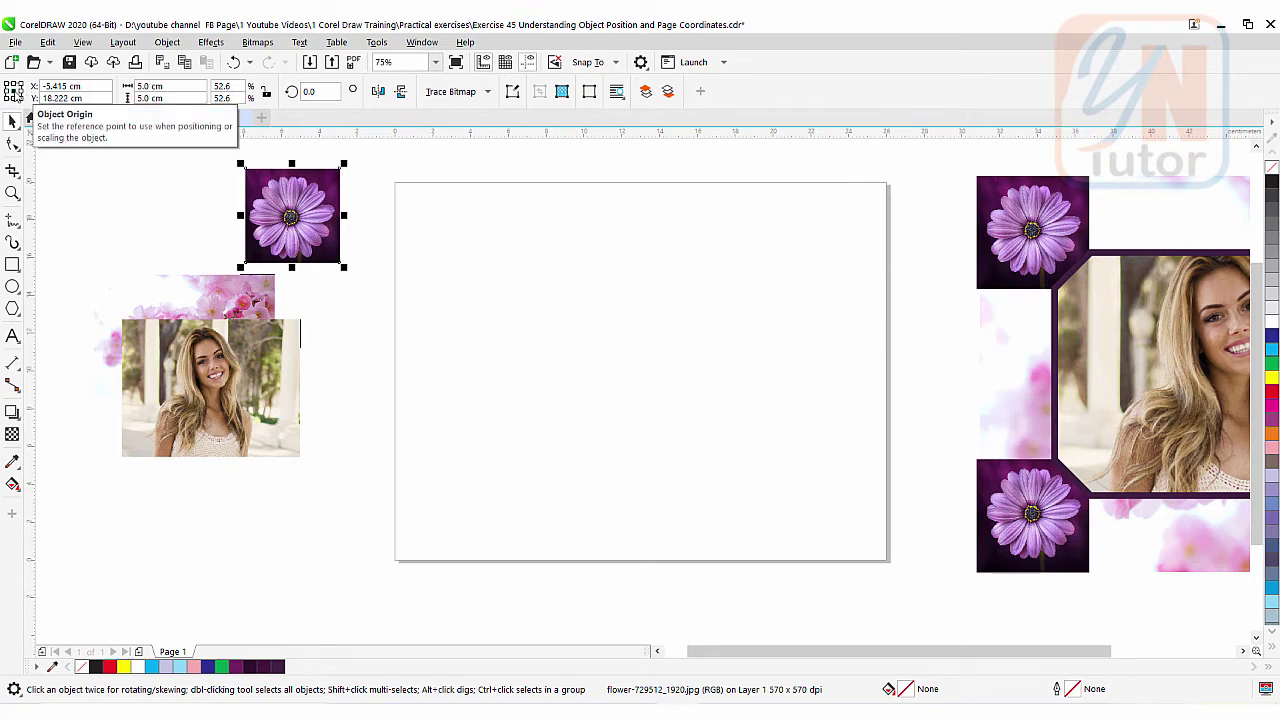
pyautogui.click(6, 98)
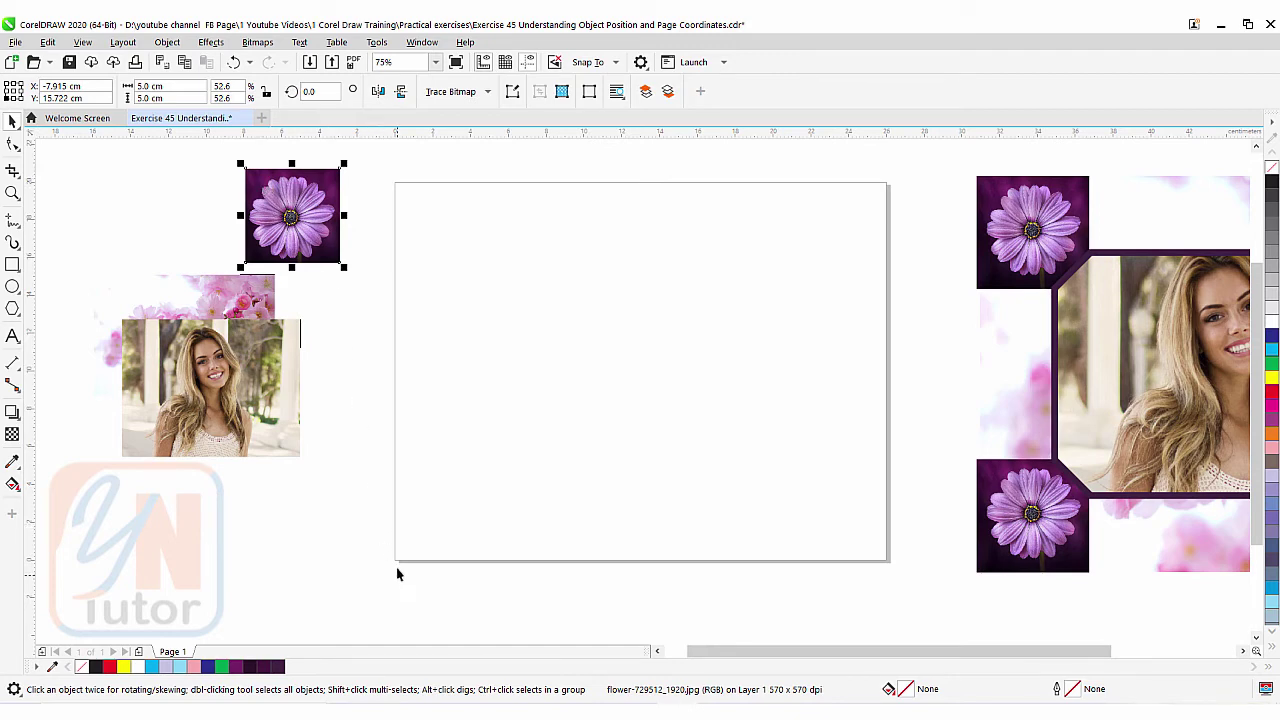
# - Place the flower square at X 0 cm, Y 0 cm in the page's bottom-left corner
pyautogui.doubleClick(62, 87)
pyautogui.write('0cm')
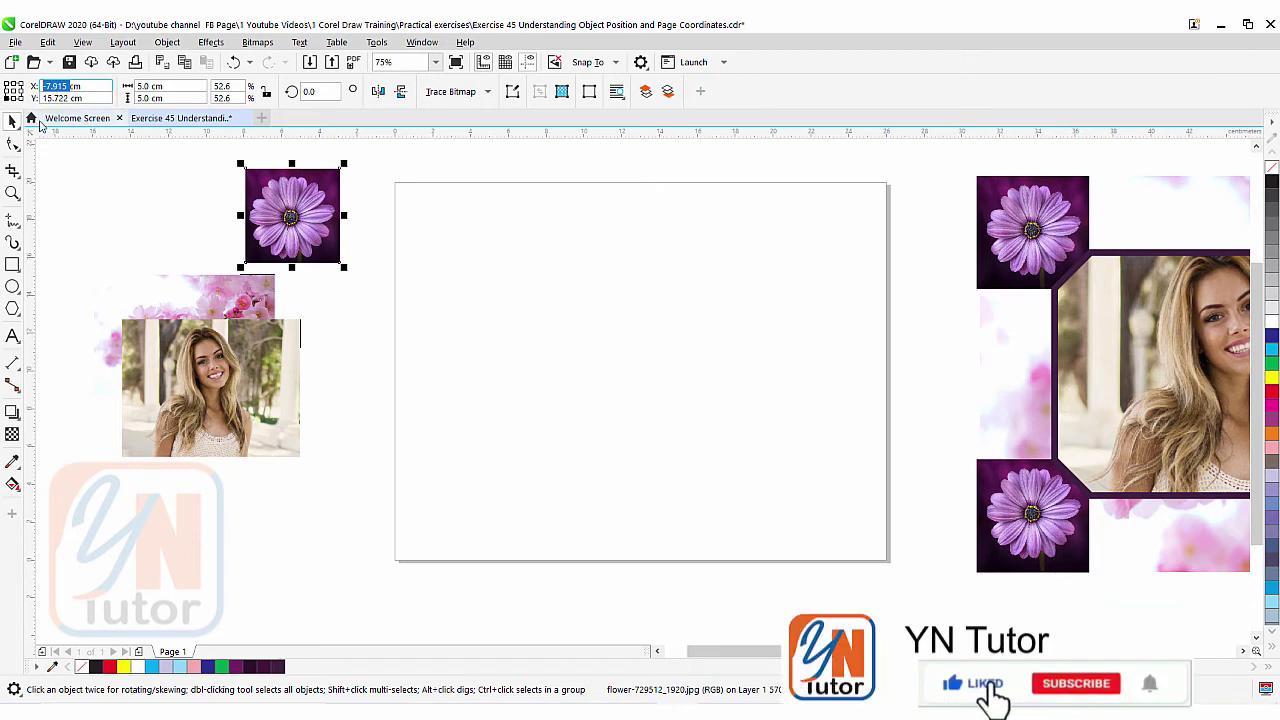
pyautogui.doubleClick(67, 98)
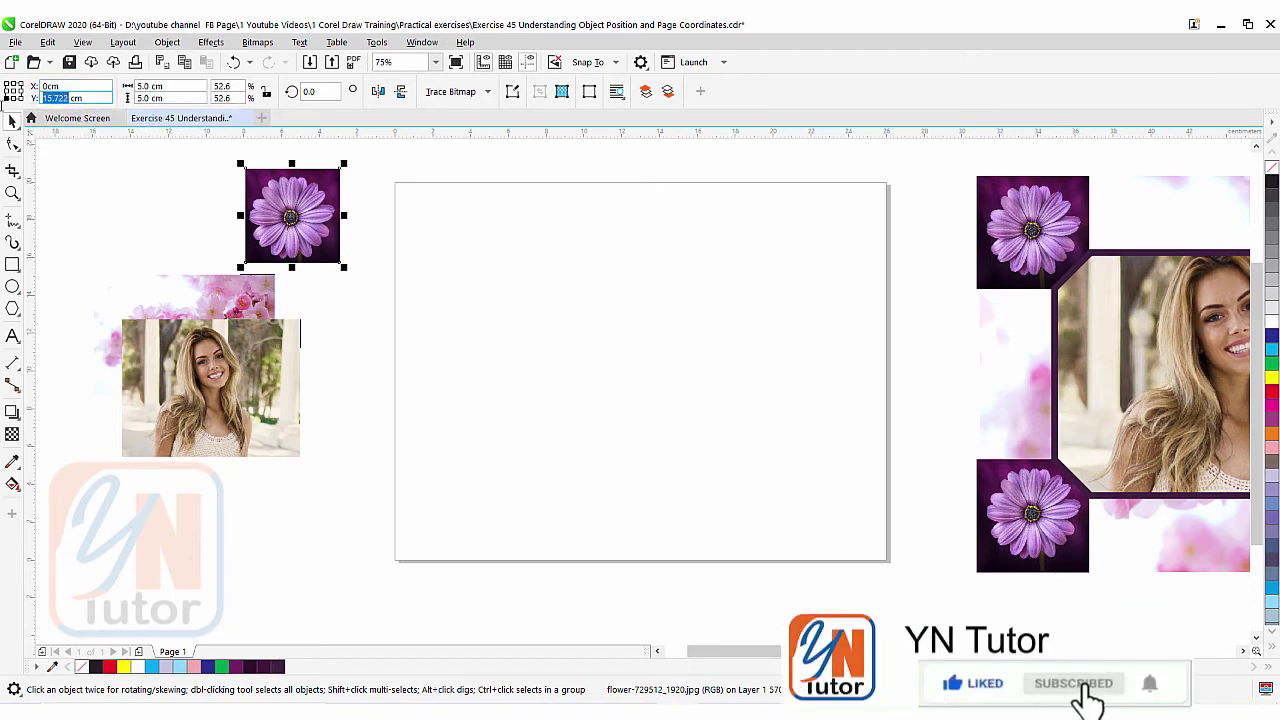
pyautogui.write('0')
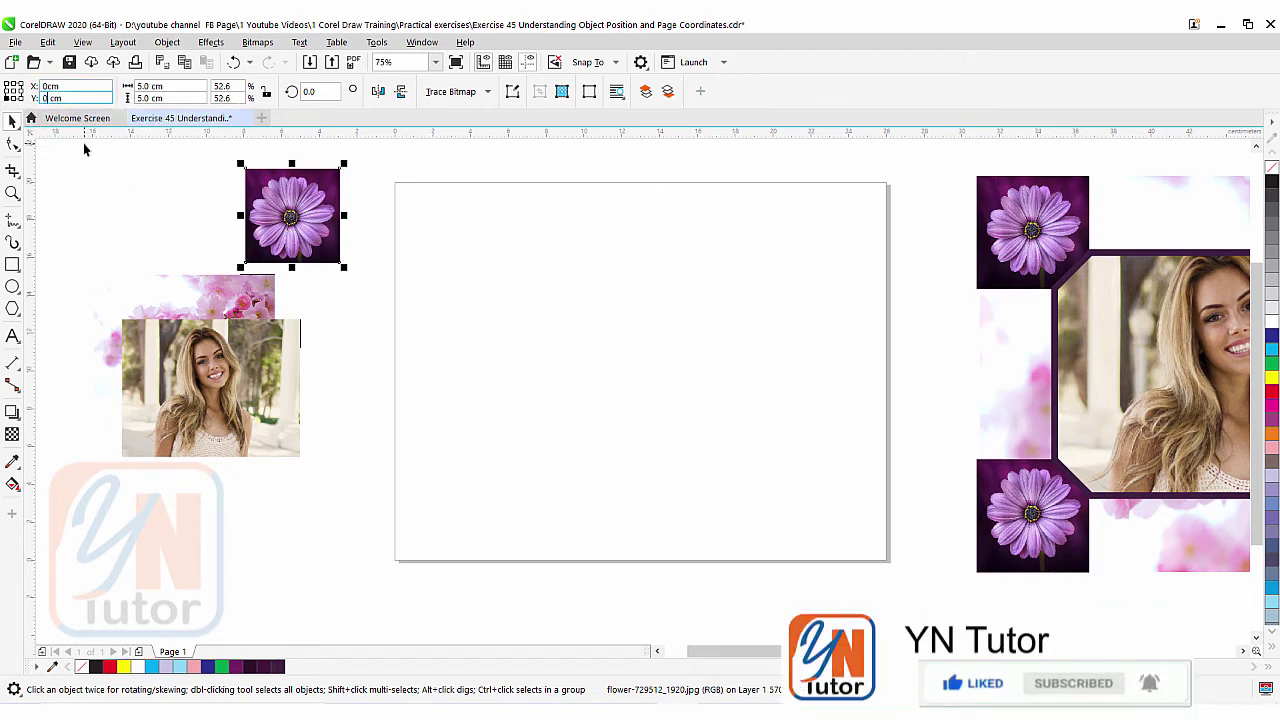
pyautogui.press('Return')
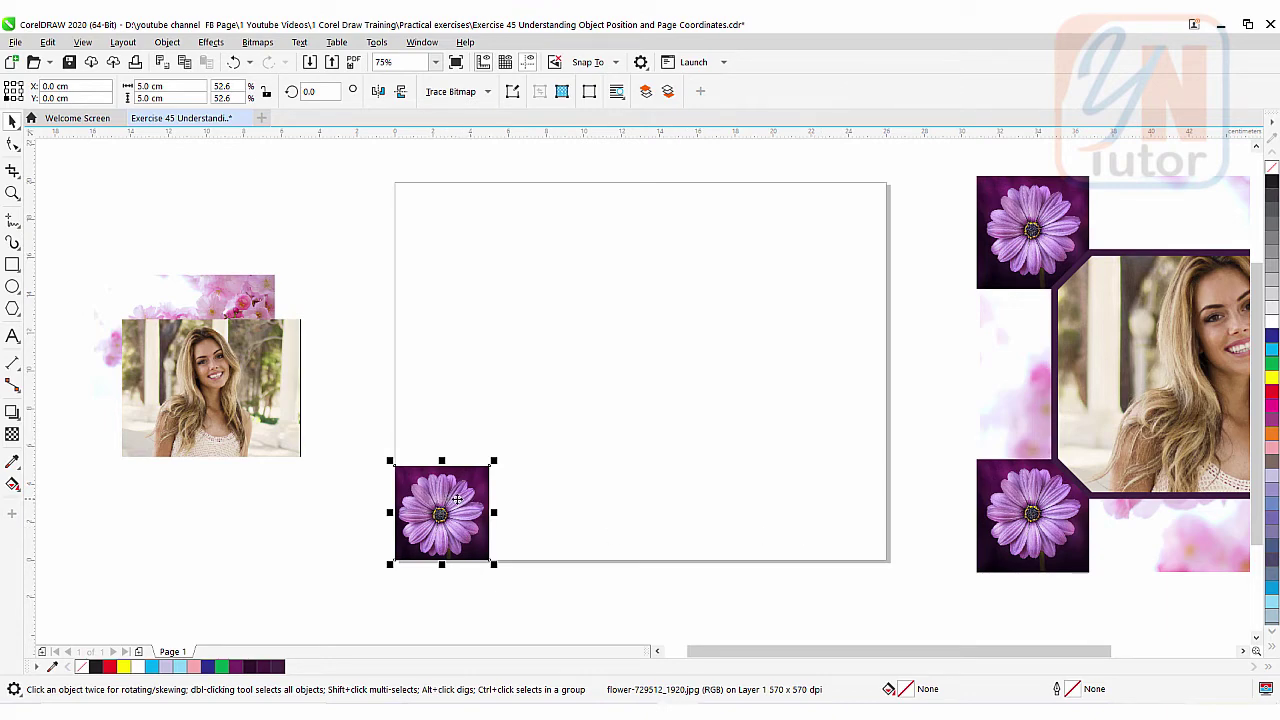
pyautogui.moveTo(461, 490)
pyautogui.mouseDown()
pyautogui.moveTo(480, 524)
pyautogui.moveTo(459, 511)
pyautogui.mouseUp()
pyautogui.click(612, 258)
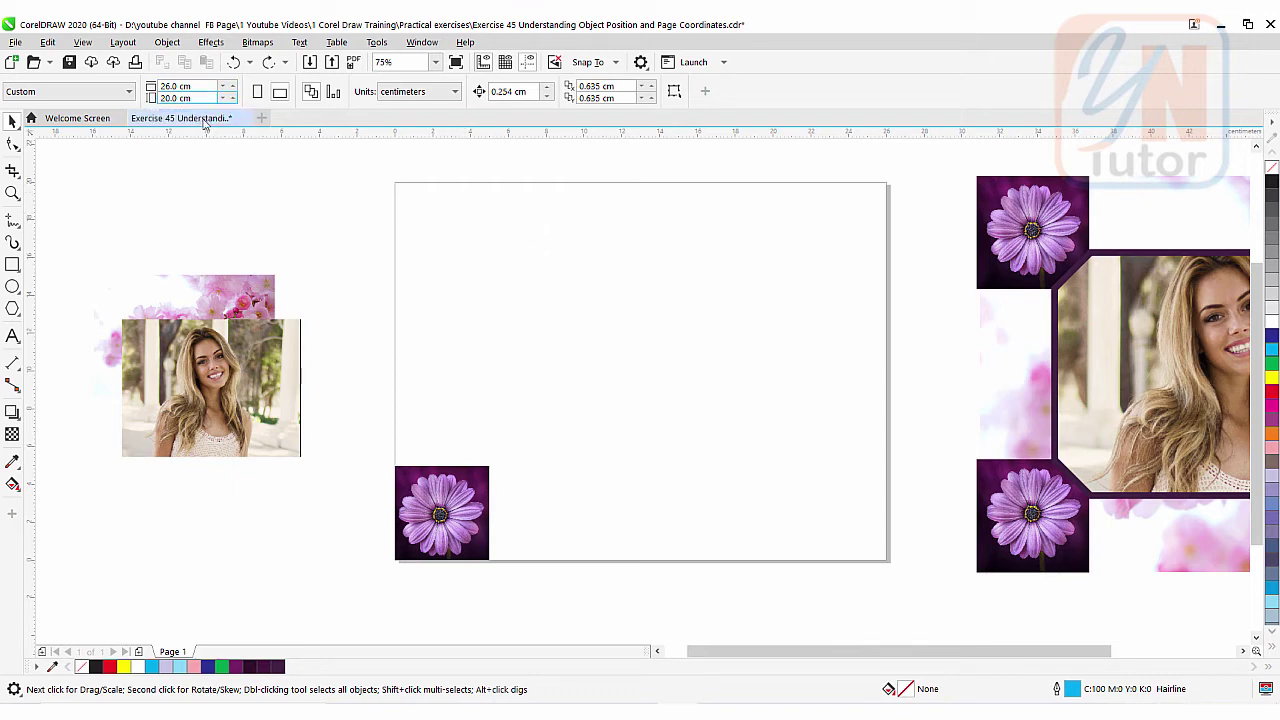
# - Copy the flower to X 26 cm with a bottom-right origin, then select both bottom flowers
pyautogui.click(488, 536)
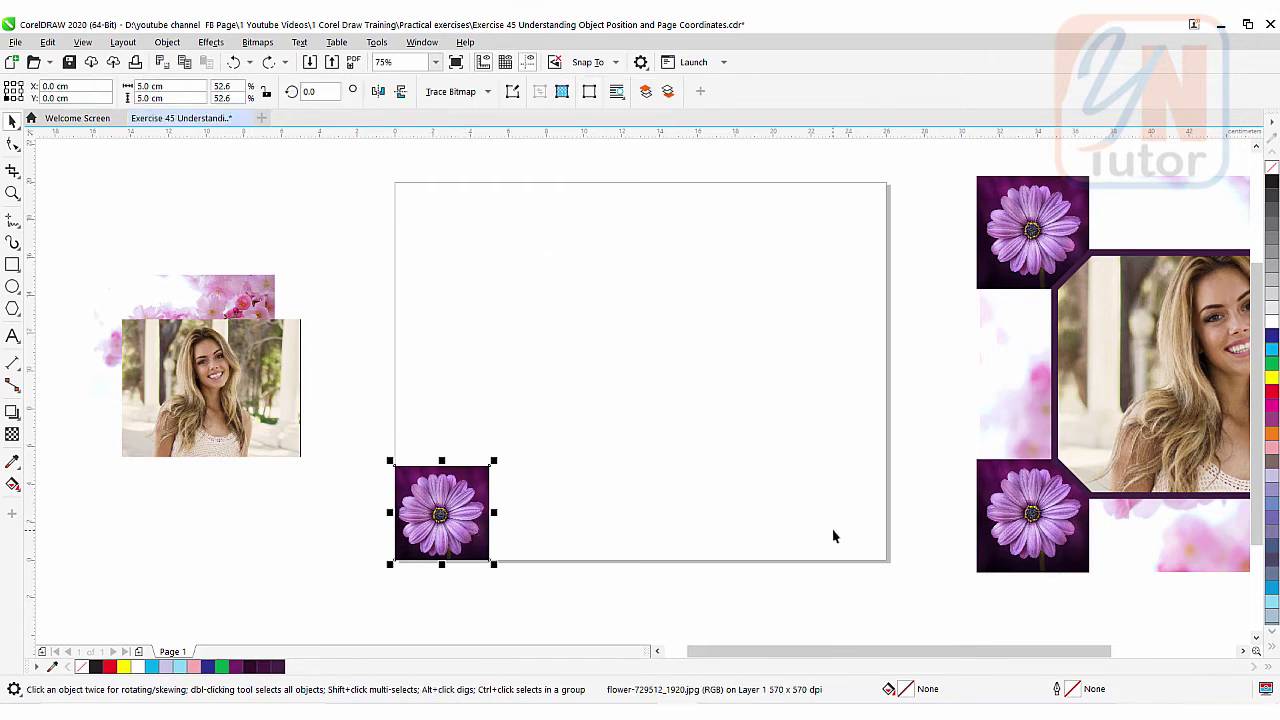
pyautogui.click(20, 101)
pyautogui.click(83, 90)
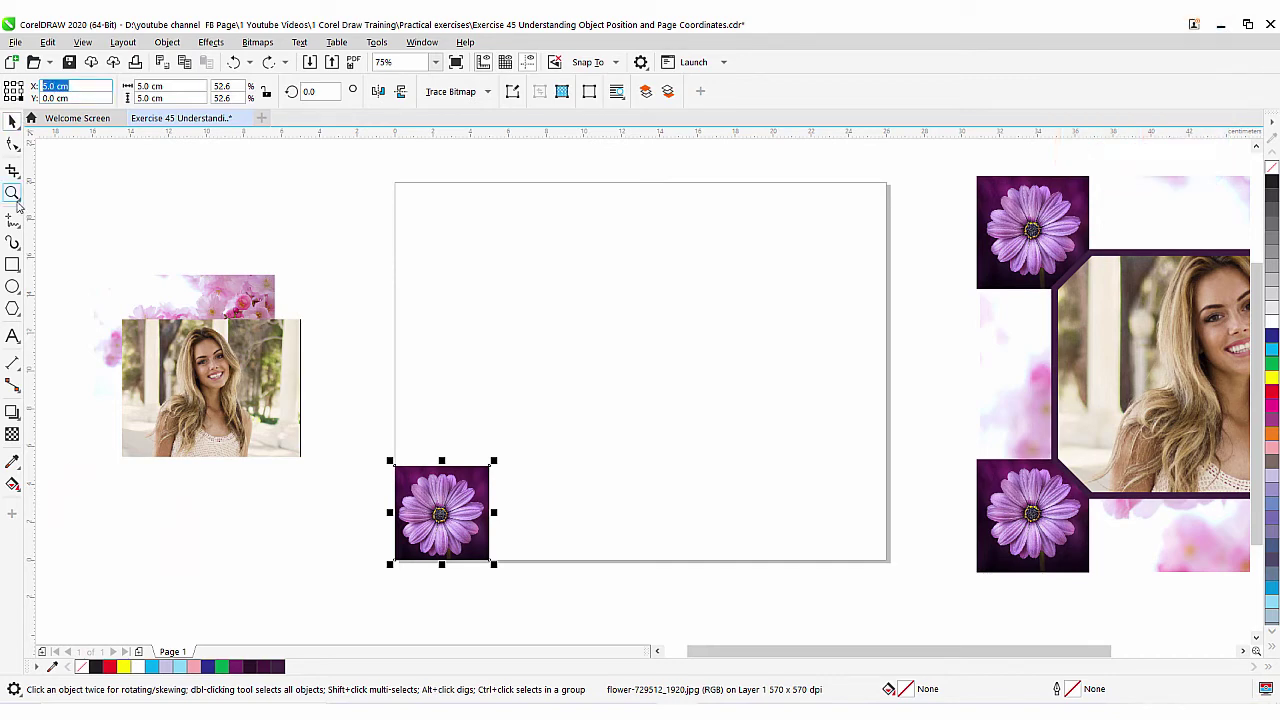
pyautogui.write('26')
pyautogui.press('Return')
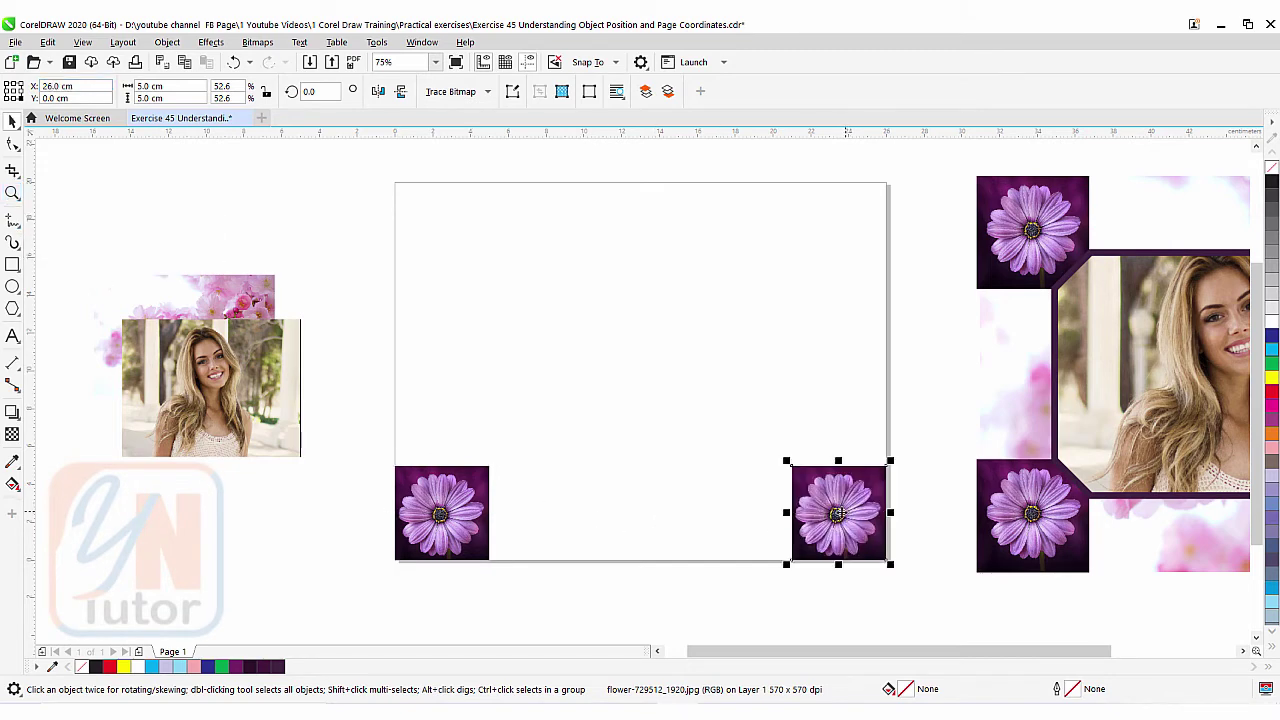
pyautogui.moveTo(332, 399); pyautogui.dragTo(920, 627)
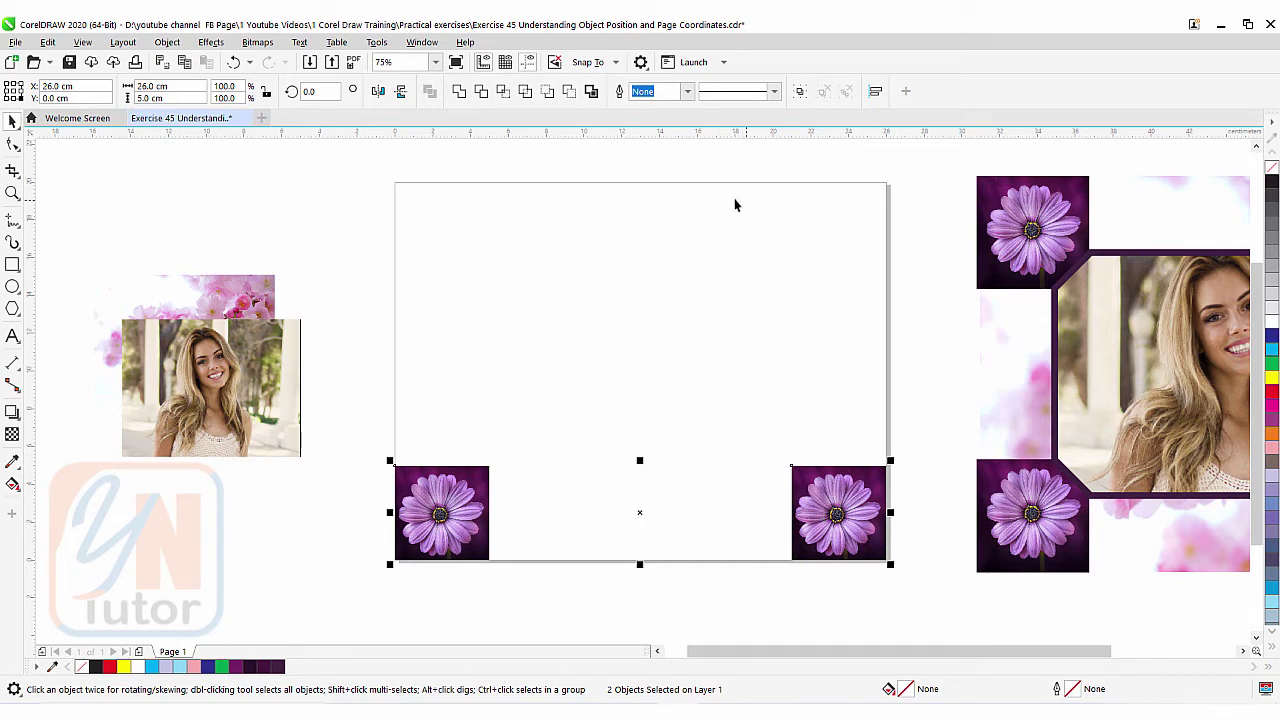
# - Copy both bottom flowers to the top corners at Y 20 cm using a top-left origin
pyautogui.click(456, 249)
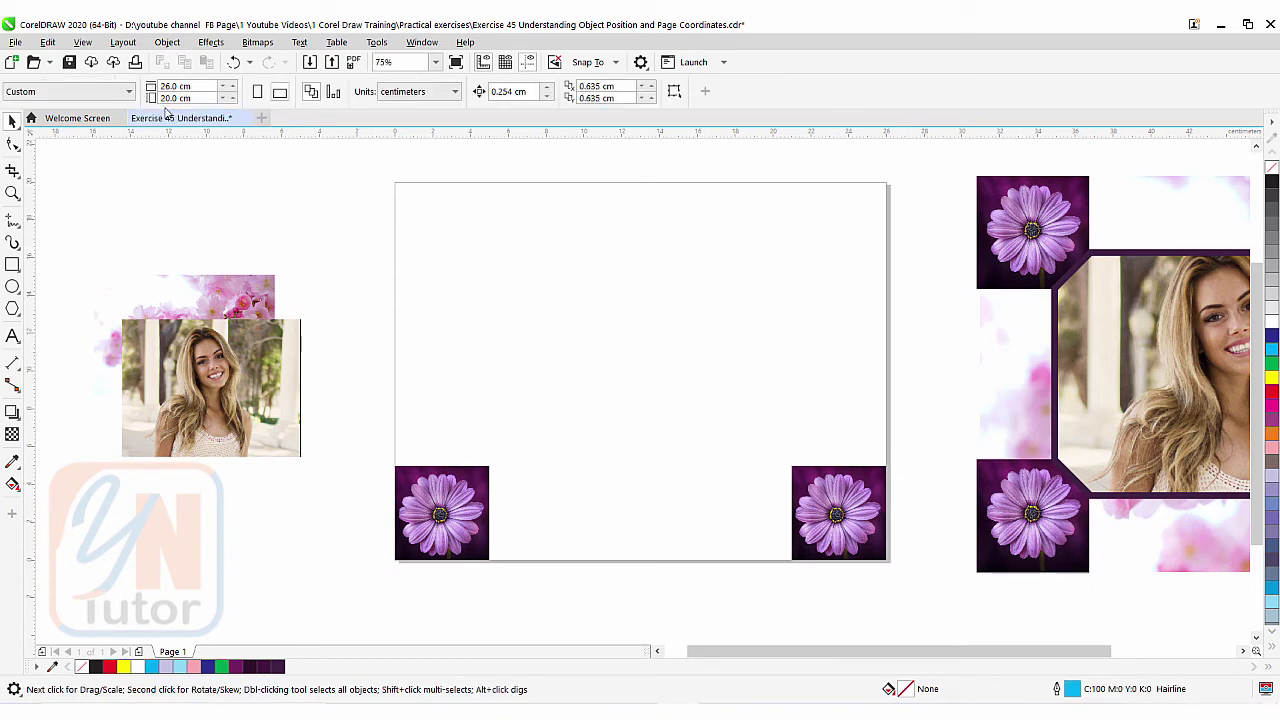
pyautogui.click(445, 518)
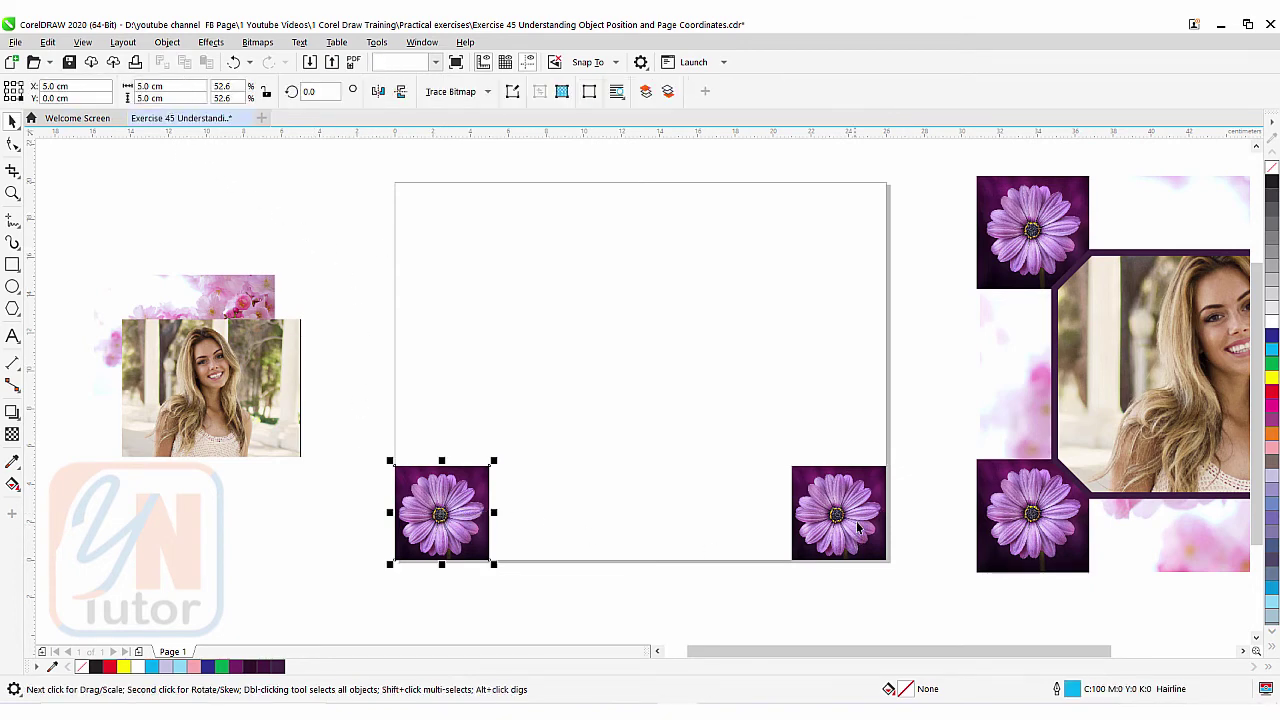
pyautogui.keyDown('shift'); pyautogui.click(858, 528); pyautogui.keyUp('shift')
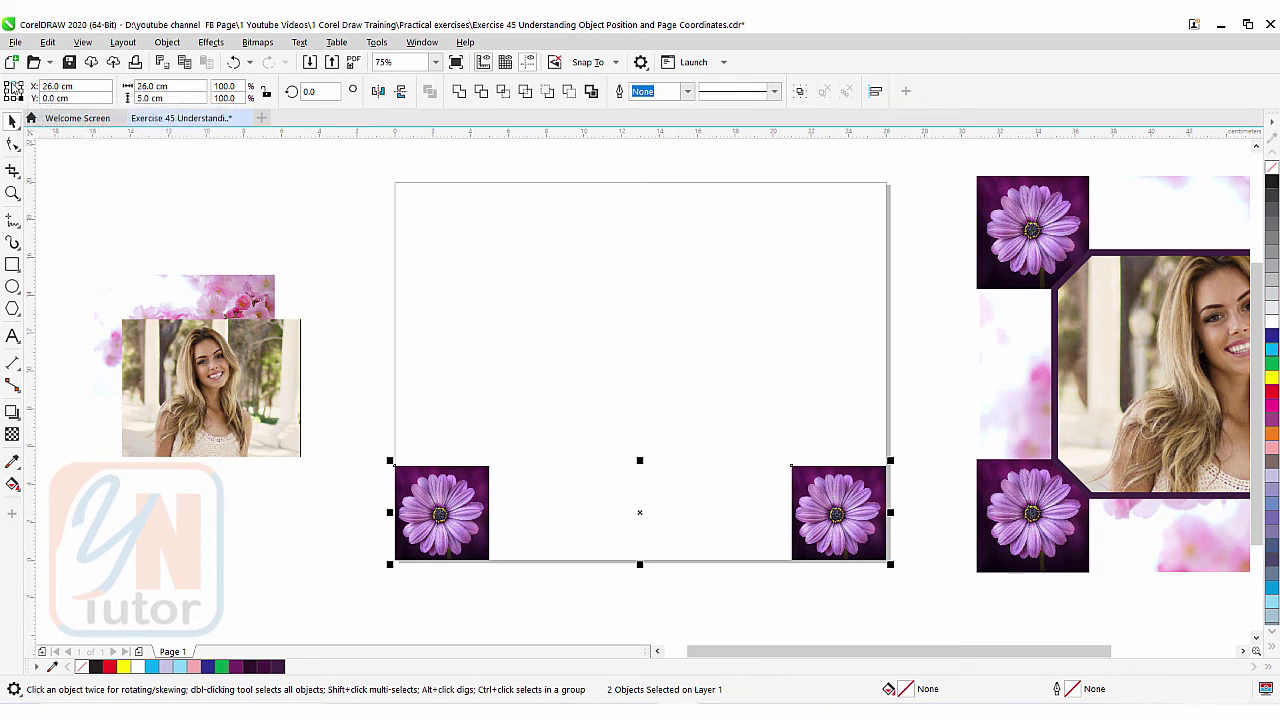
pyautogui.click(7, 84)
pyautogui.click(43, 98)
pyautogui.doubleClick(55, 98)
pyautogui.write('20')
pyautogui.press('Return')
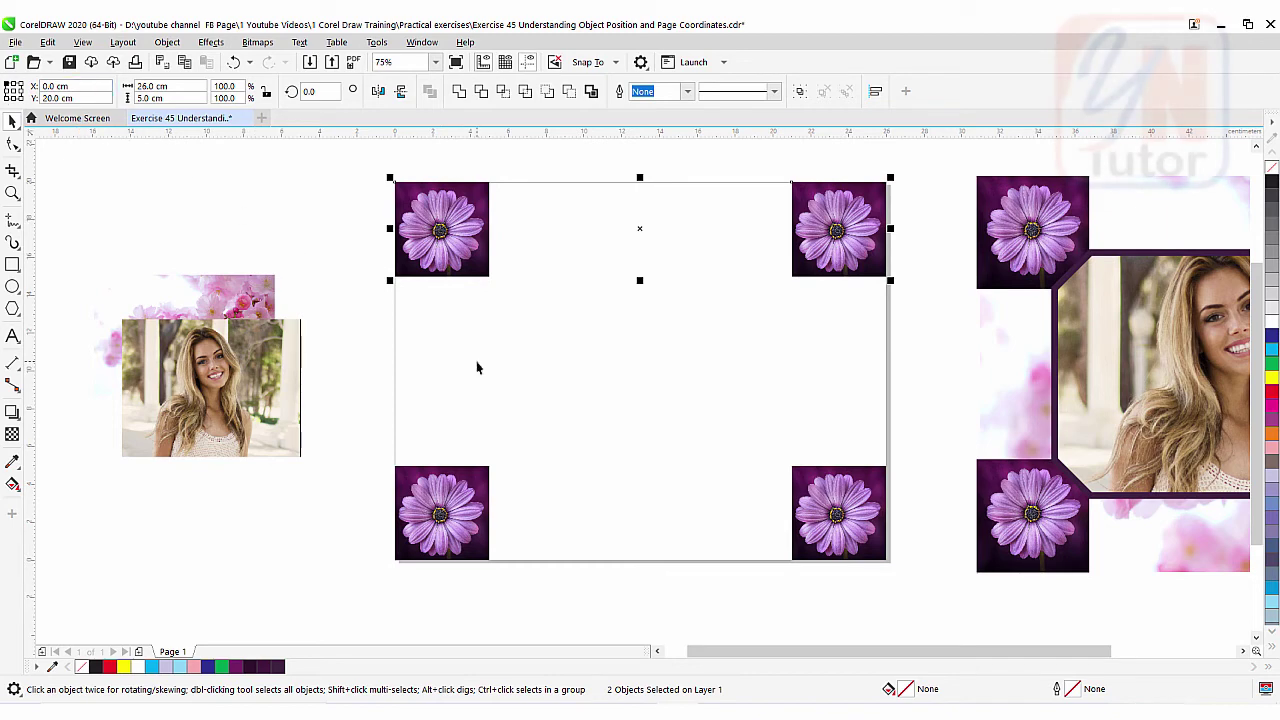
pyautogui.click(229, 392)
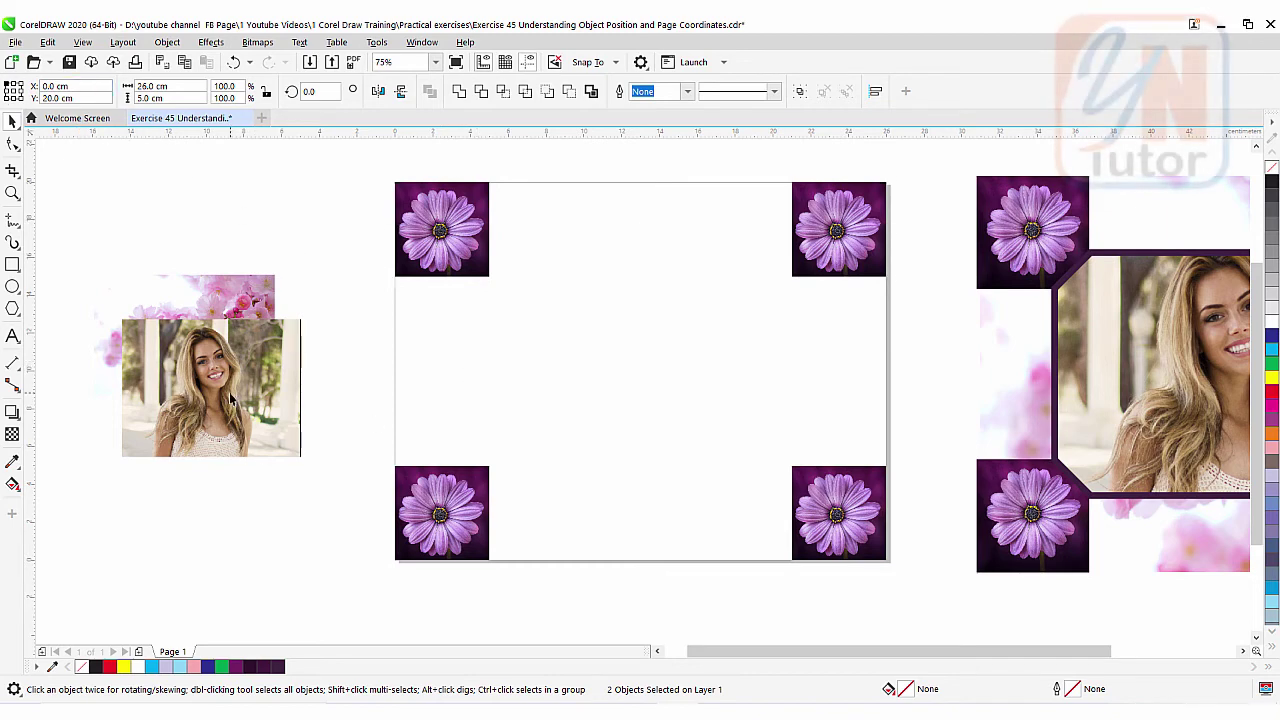
# - Move the woman's photo toward the page and scale it up by a corner handle
pyautogui.moveTo(212, 355); pyautogui.dragTo(552, 350)
pyautogui.moveTo(648, 300); pyautogui.dragTo(711, 315)
pyautogui.moveTo(689, 396); pyautogui.dragTo(240, 410)
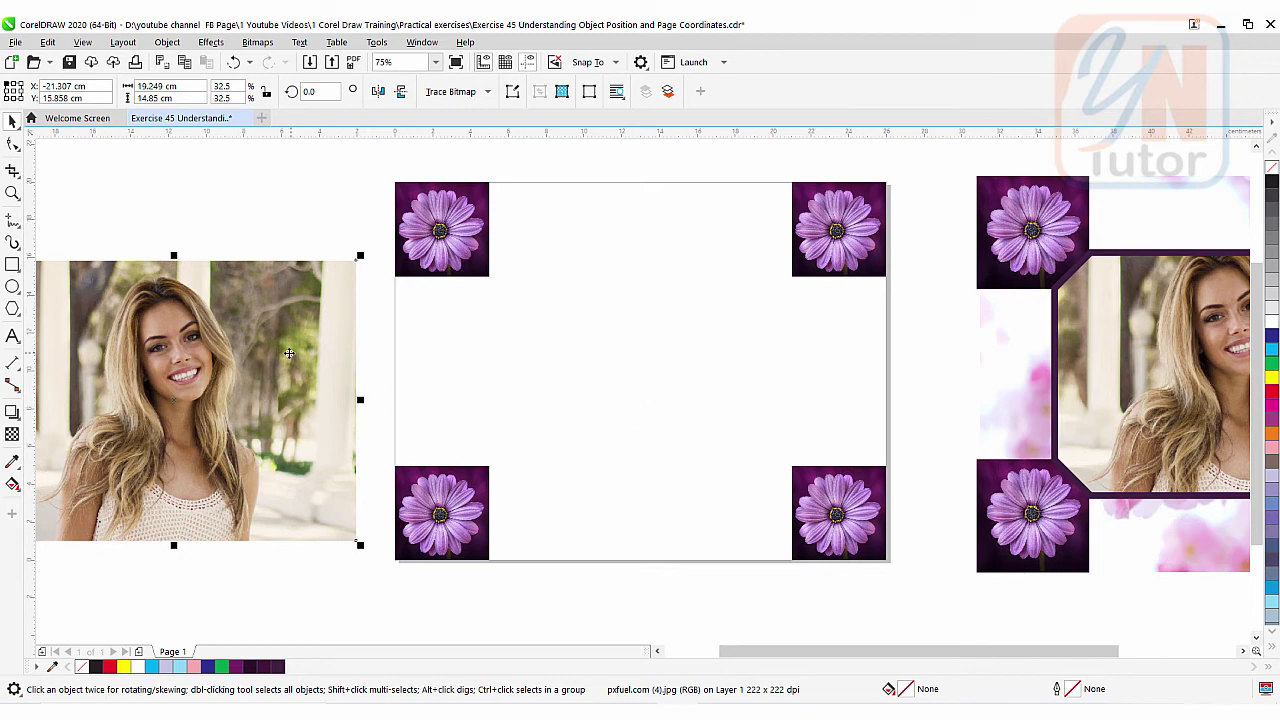
pyautogui.moveTo(283, 354); pyautogui.dragTo(357, 367)
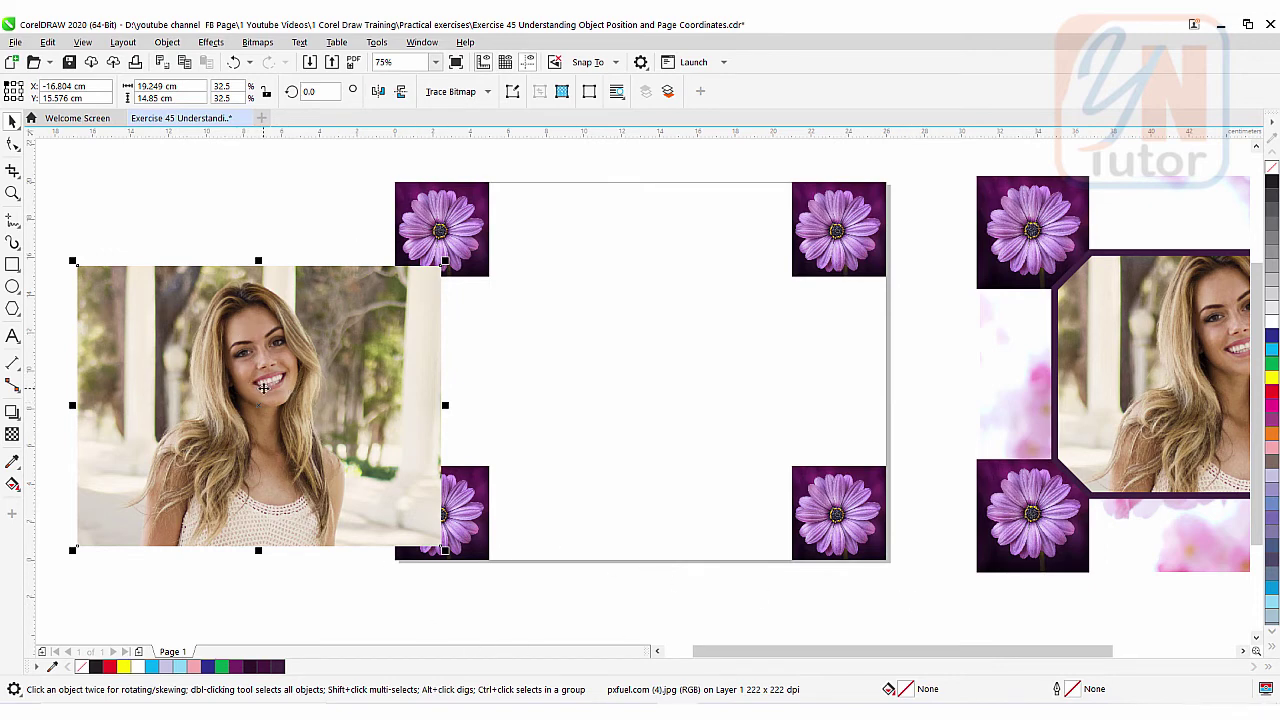
pyautogui.click(632, 364)
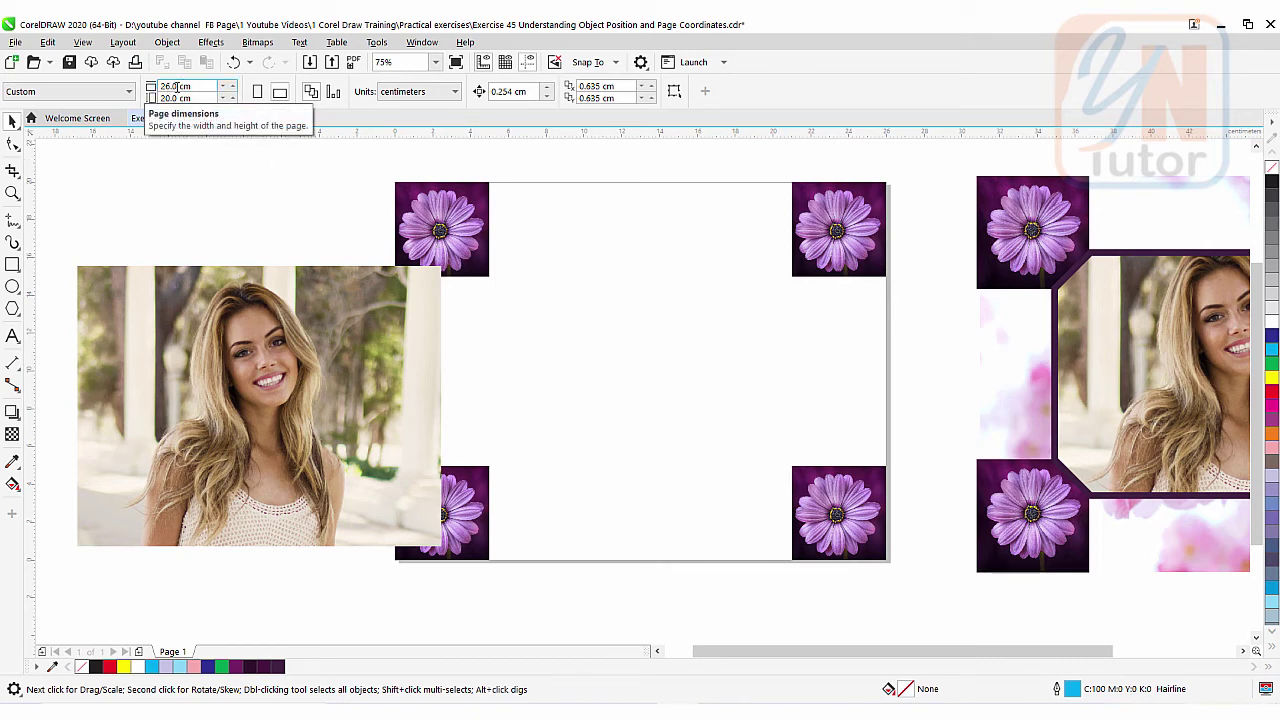
pyautogui.click(182, 309)
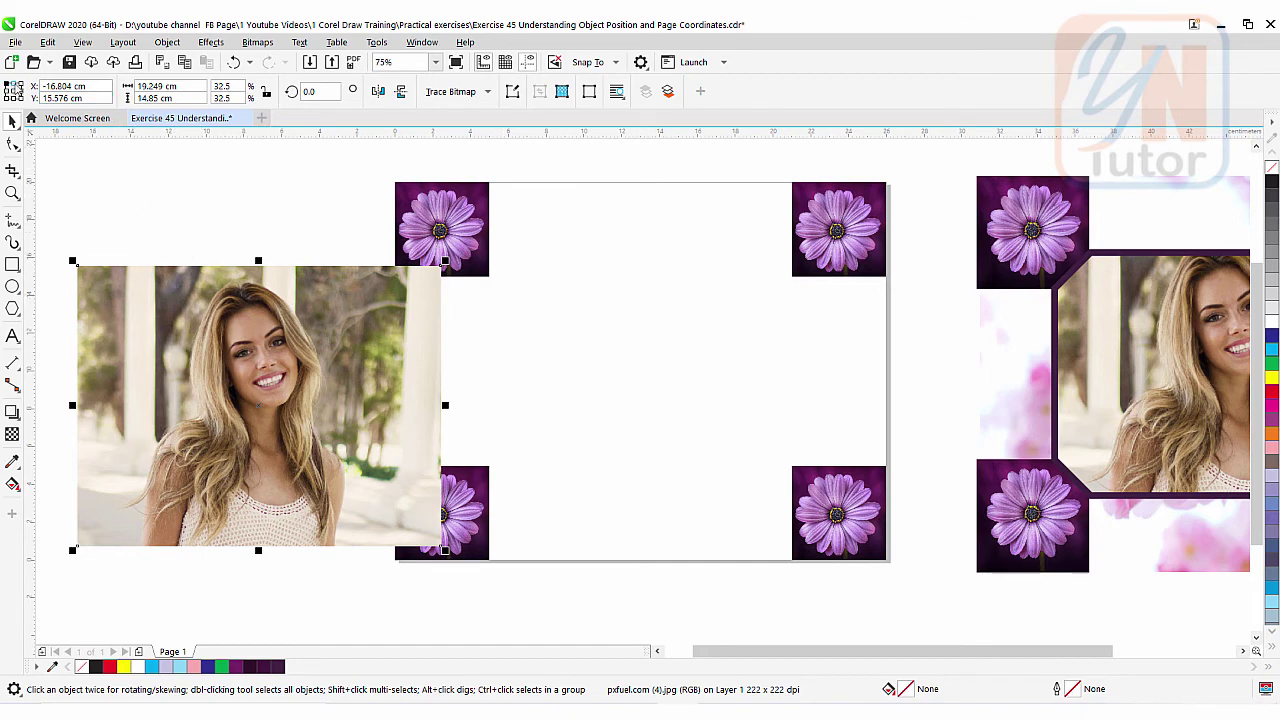
# - Centre the photo on the page at X 13 cm and Y 10 cm
pyautogui.click(14, 91)
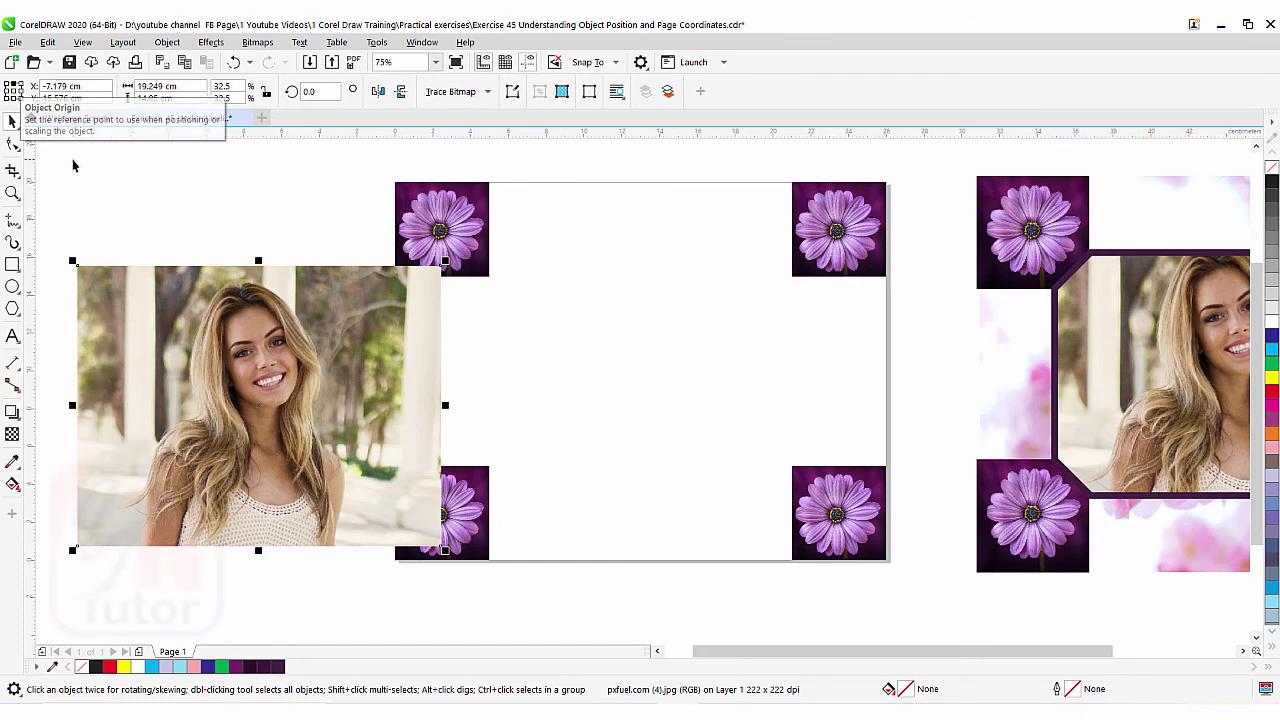
pyautogui.click(68, 87)
pyautogui.moveTo(68, 87); pyautogui.dragTo(42, 87)
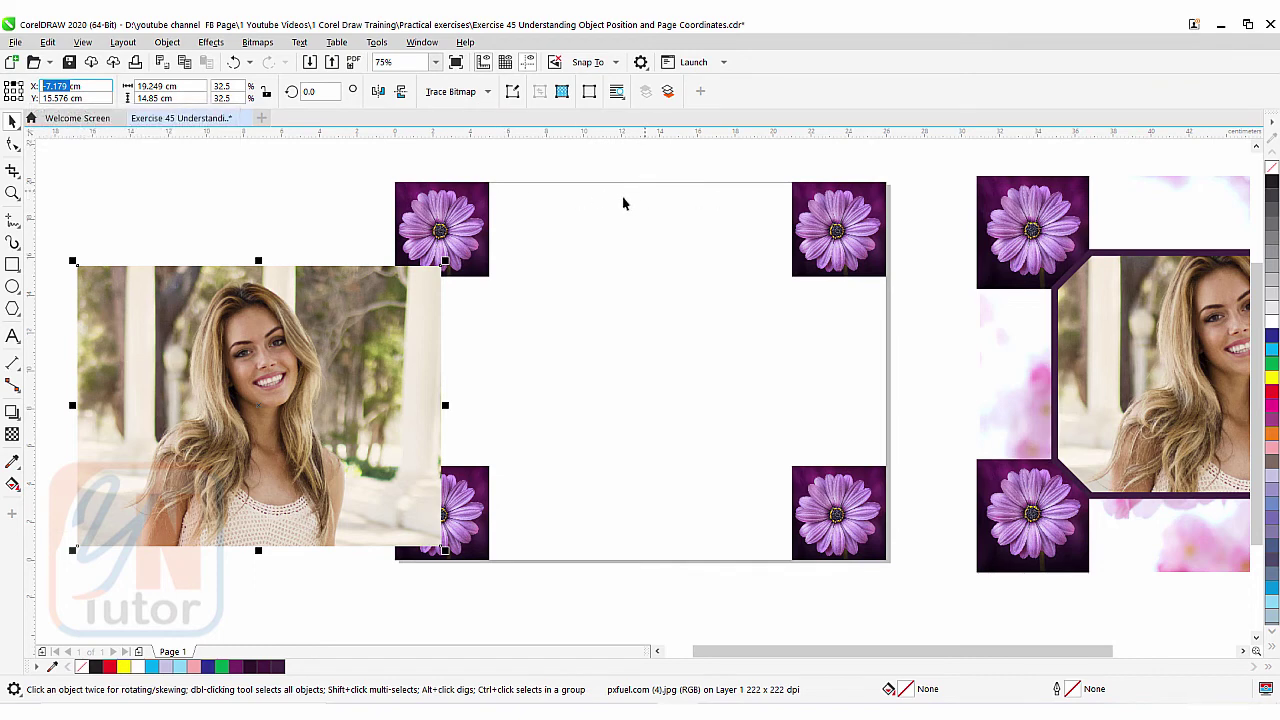
pyautogui.write('1')
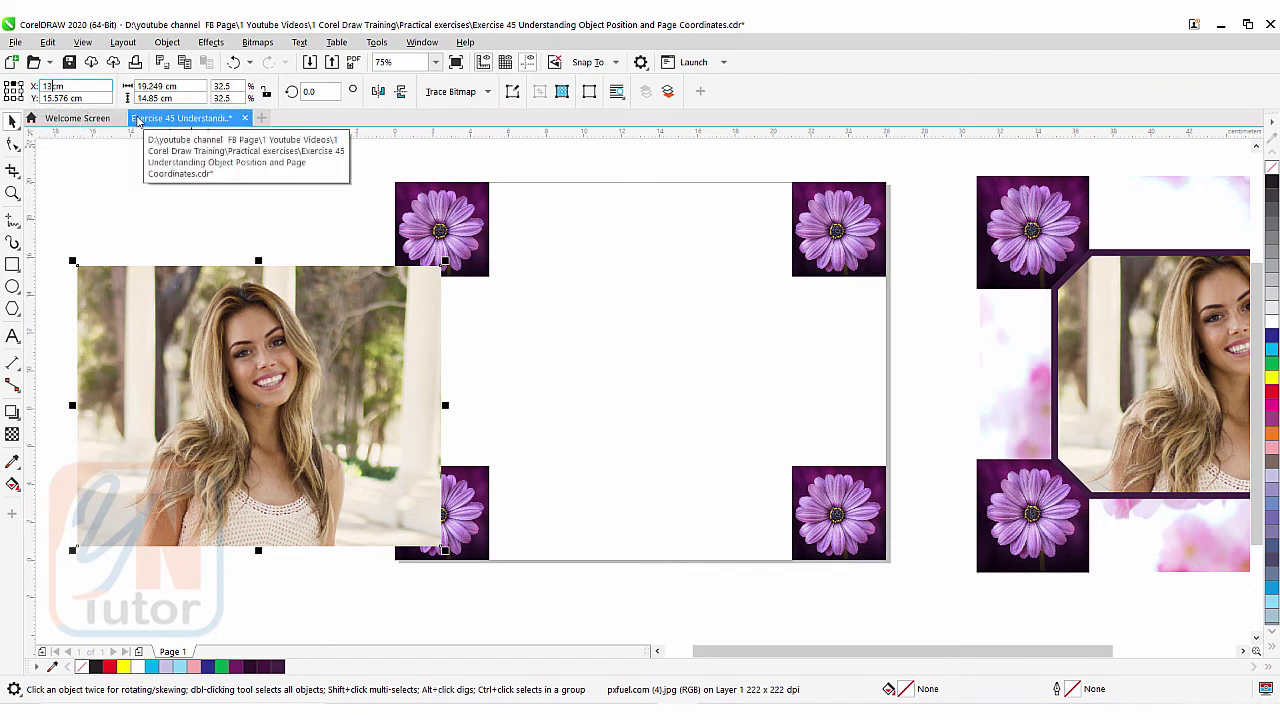
pyautogui.write('3.0 cm')
pyautogui.press('Return')
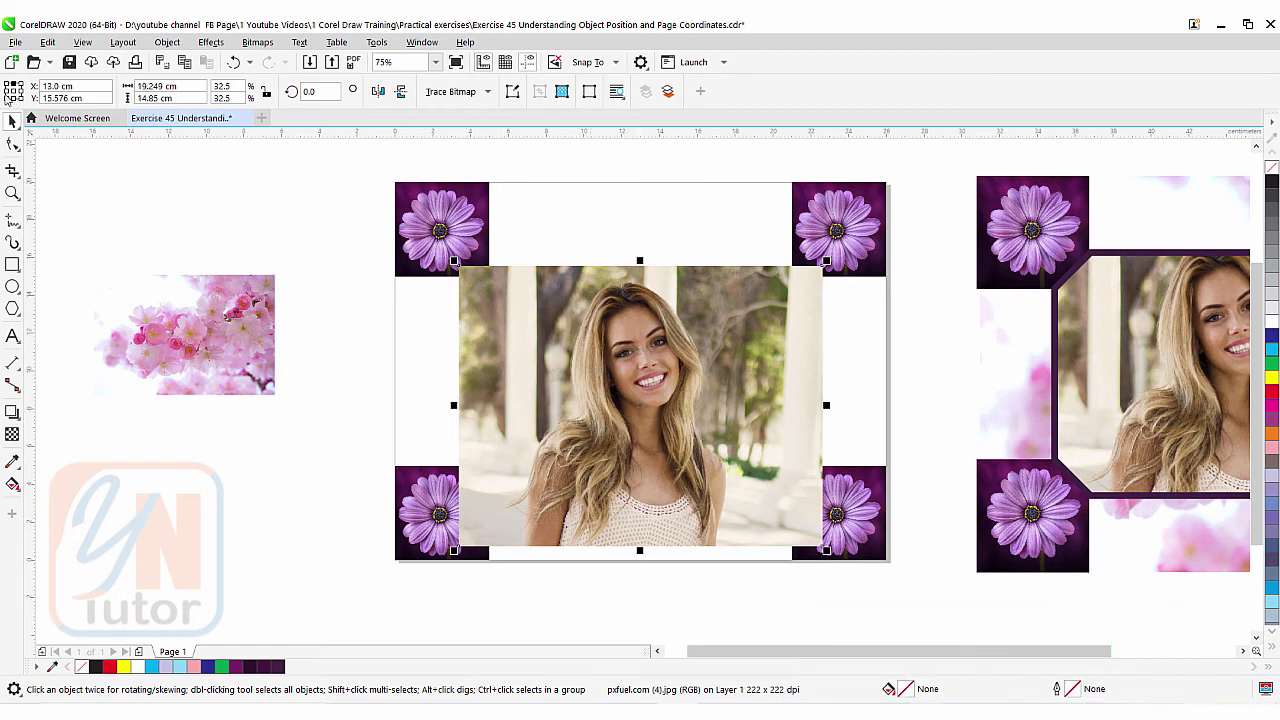
pyautogui.click(7, 100)
pyautogui.doubleClick(58, 98)
pyautogui.write('10')
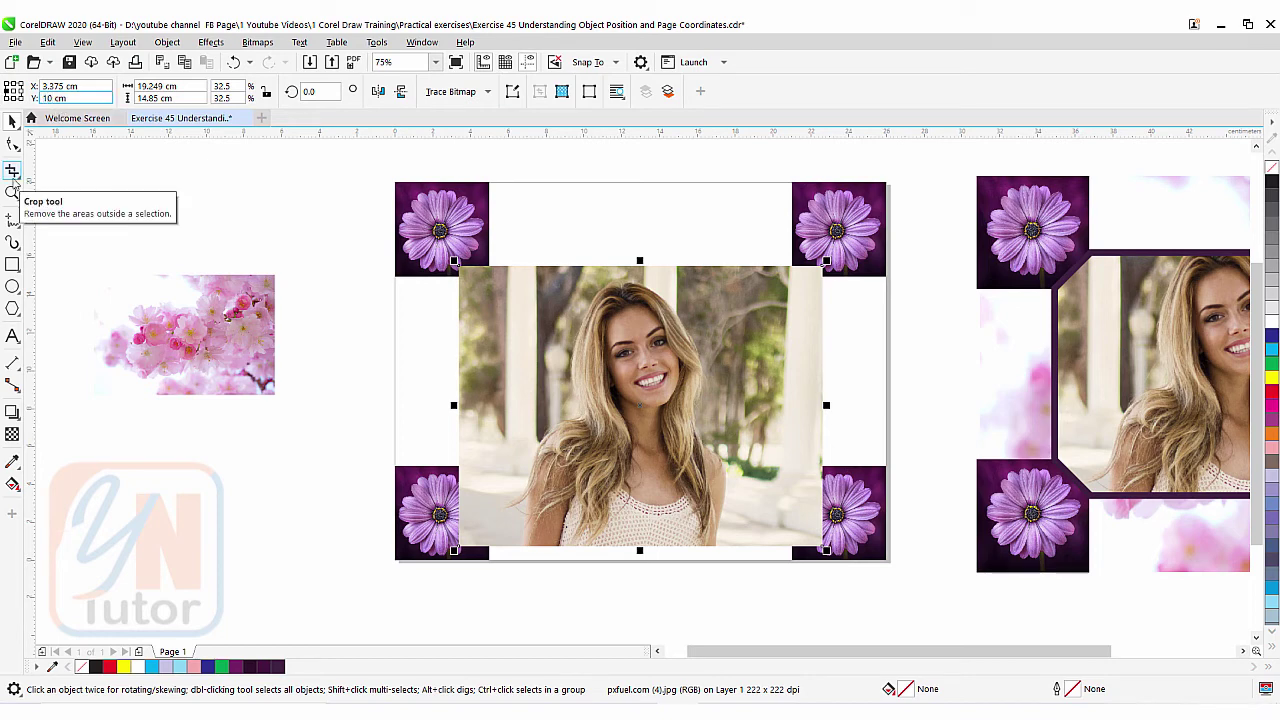
pyautogui.press('Return')
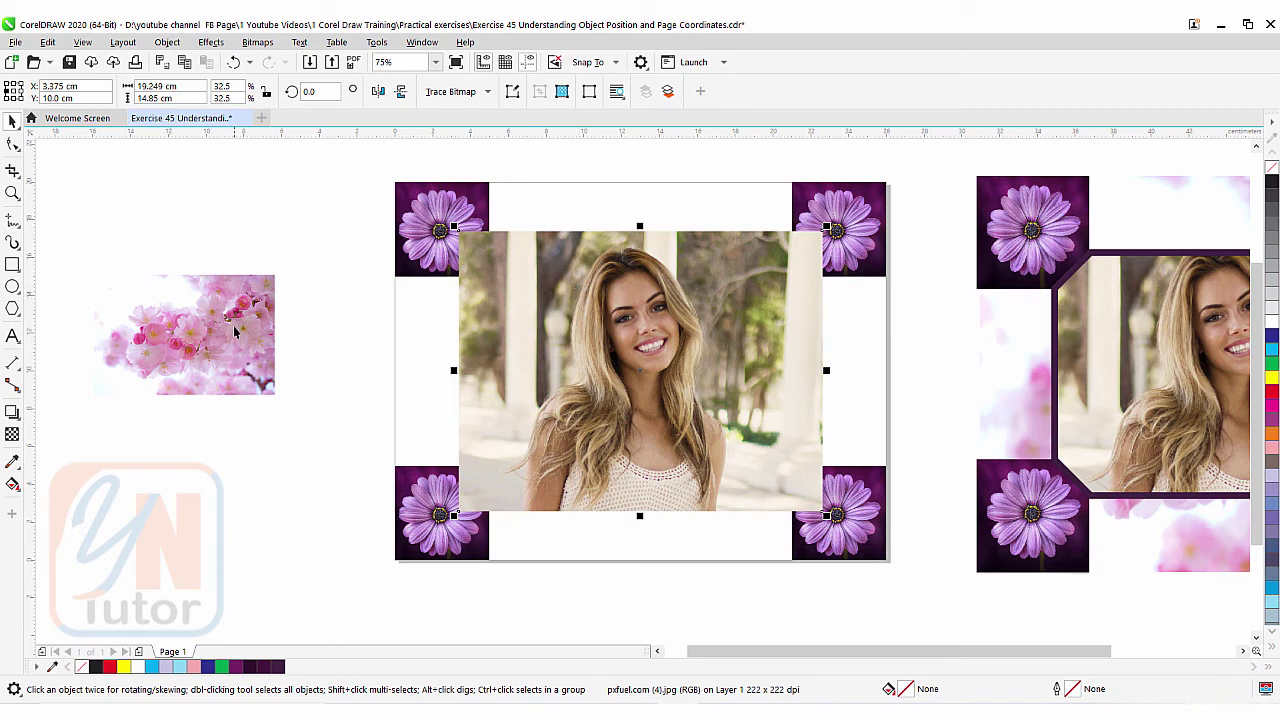
# - Stretch the pink blossom image to fill the 26 × 20 cm page and send it To Back of Page
pyautogui.moveTo(220, 324); pyautogui.dragTo(887, 188)
pyautogui.moveTo(700, 308); pyautogui.dragTo(391, 545)
pyautogui.moveTo(640, 514); pyautogui.dragTo(395, 566)
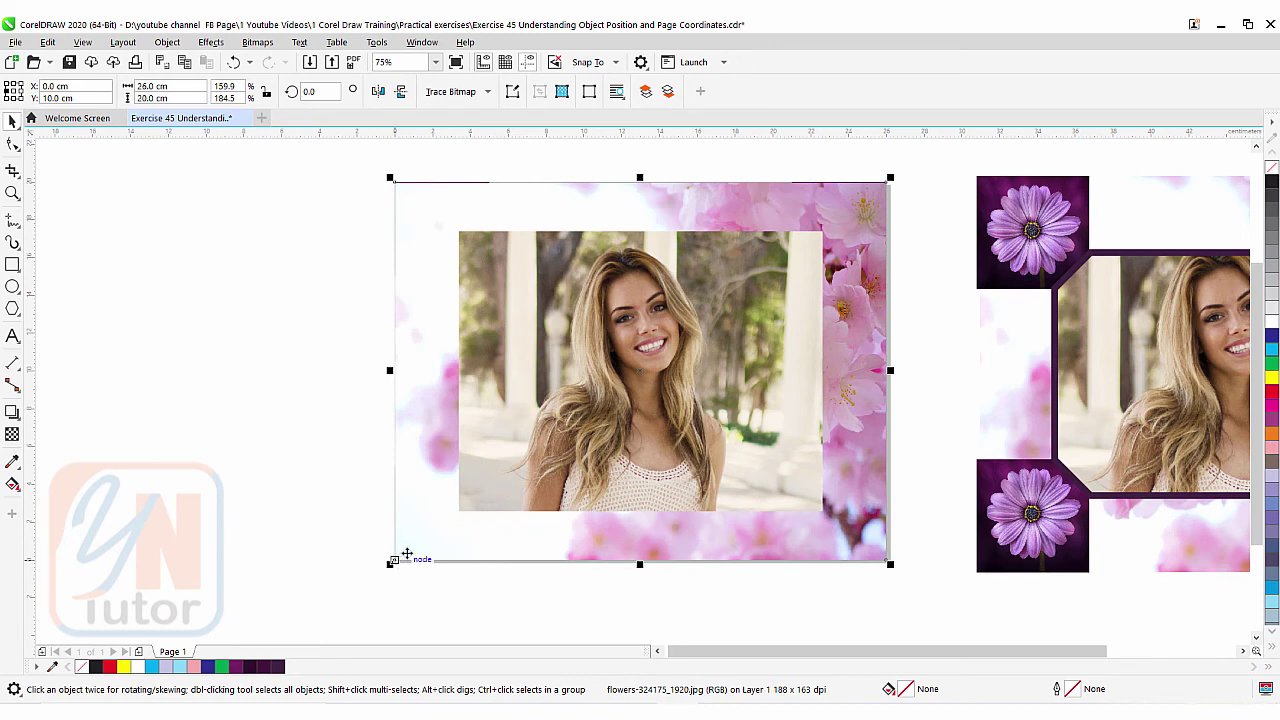
pyautogui.click(160, 43)
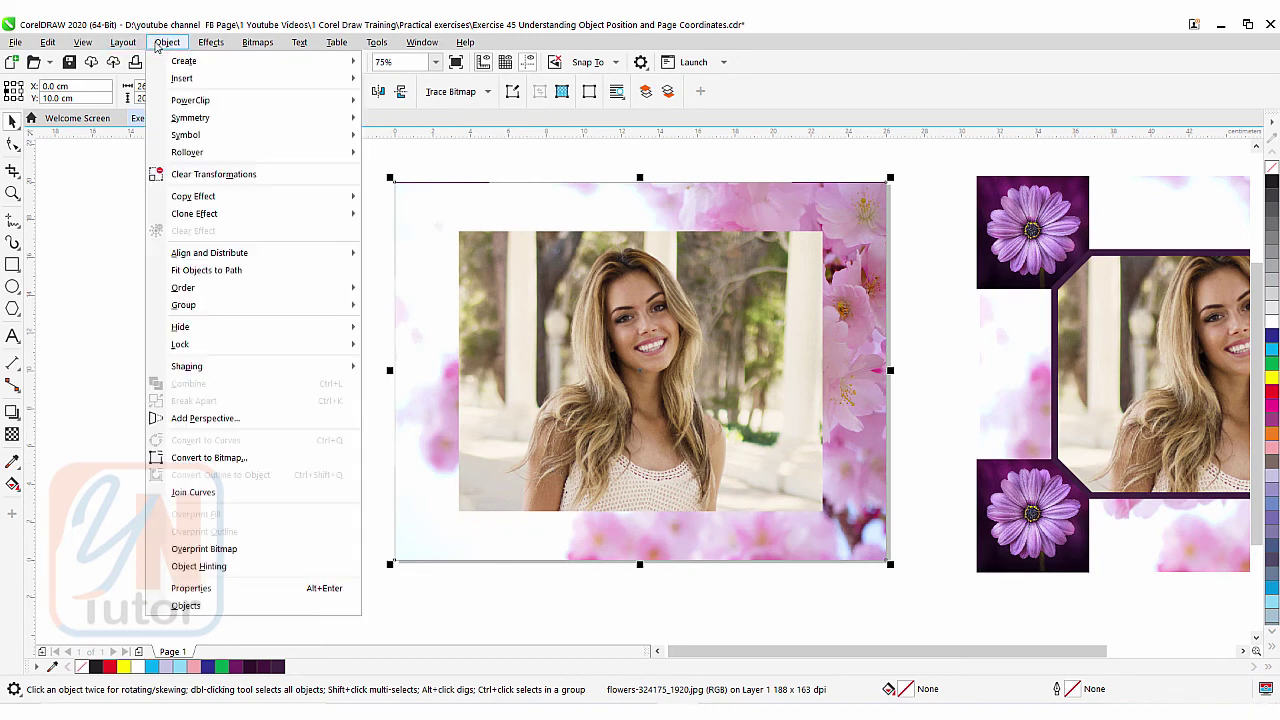
pyautogui.moveTo(317, 289)
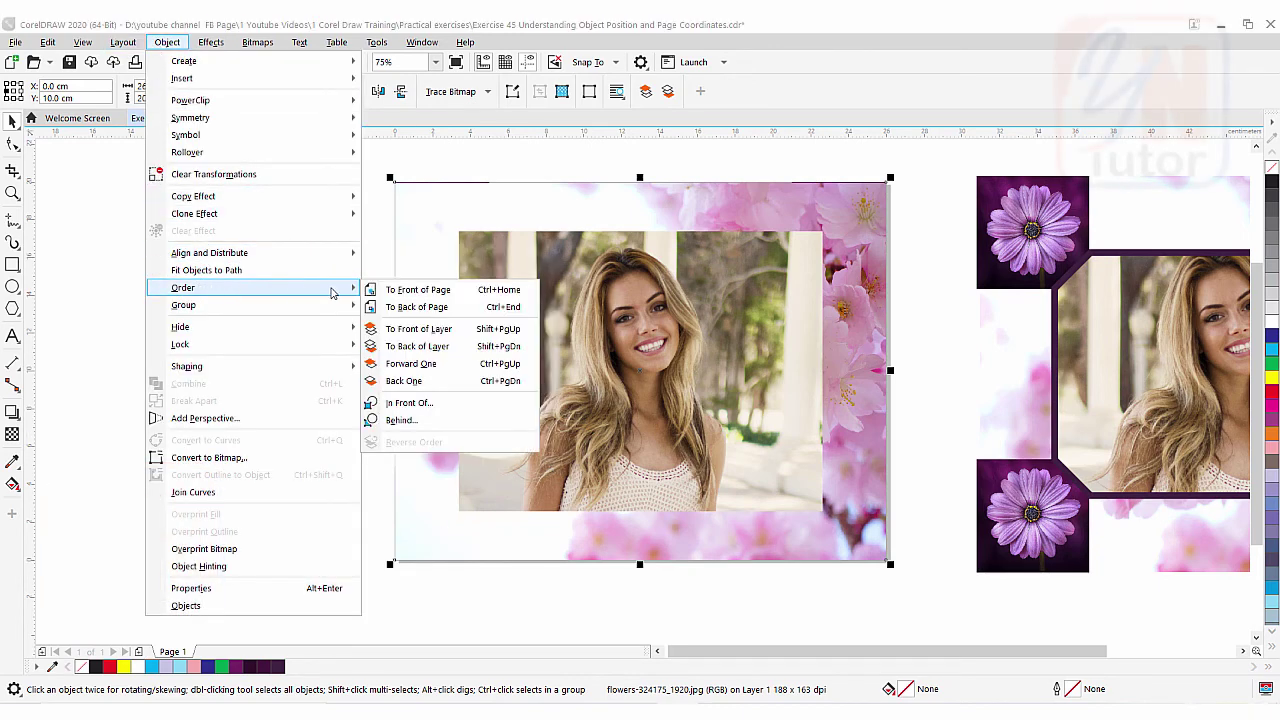
pyautogui.click(418, 307)
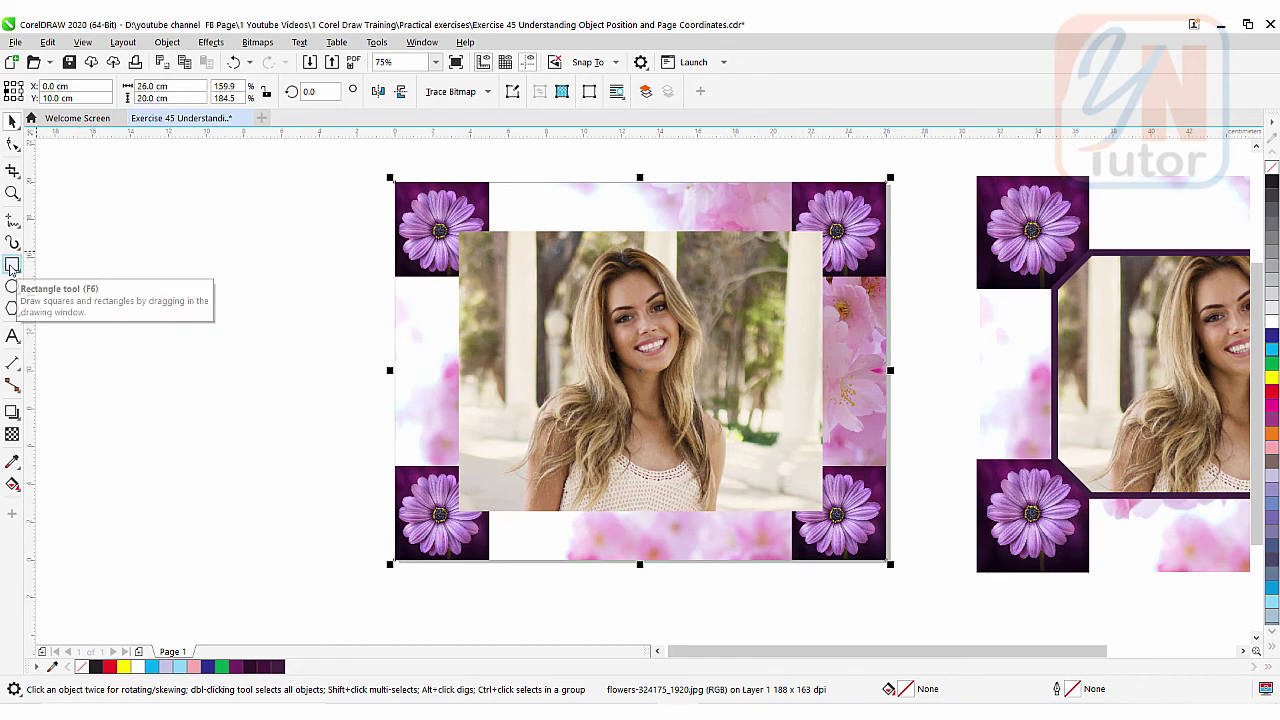
# - Draw a rectangle and position it over the photo at X 13 cm, Y 10 cm
pyautogui.click(12, 264)
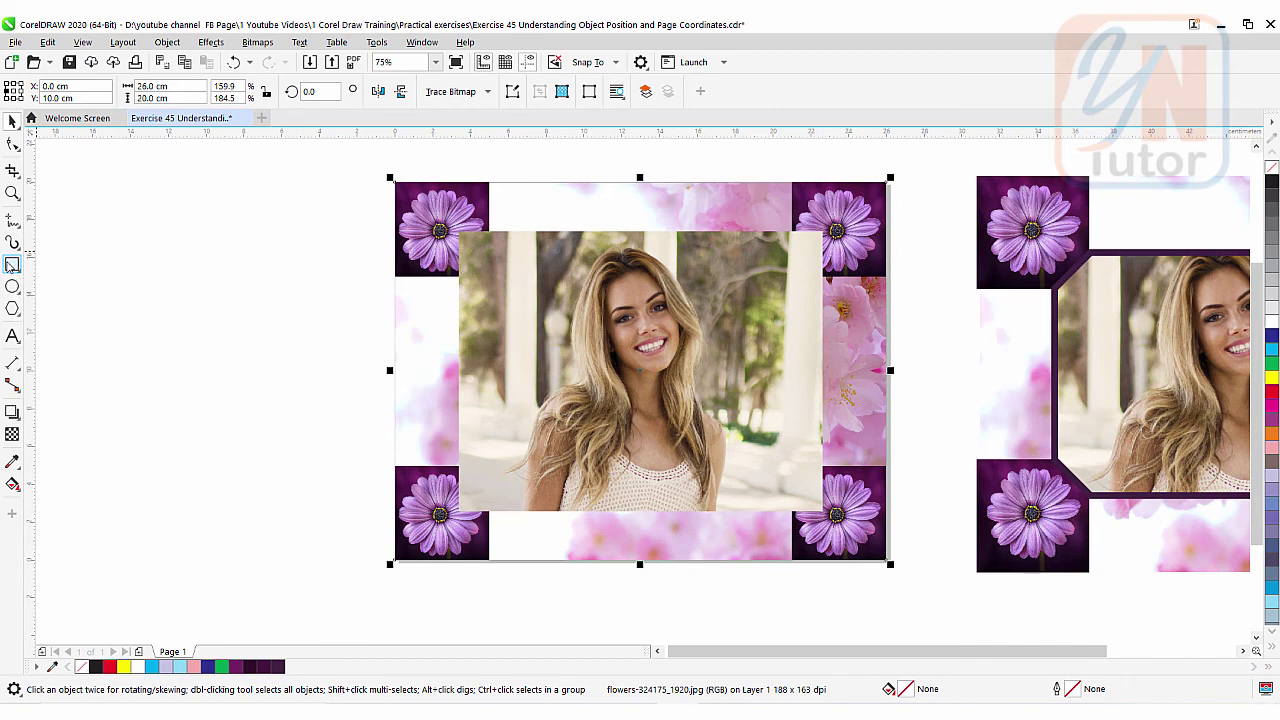
pyautogui.moveTo(84, 237); pyautogui.dragTo(440, 497)
pyautogui.press('space')
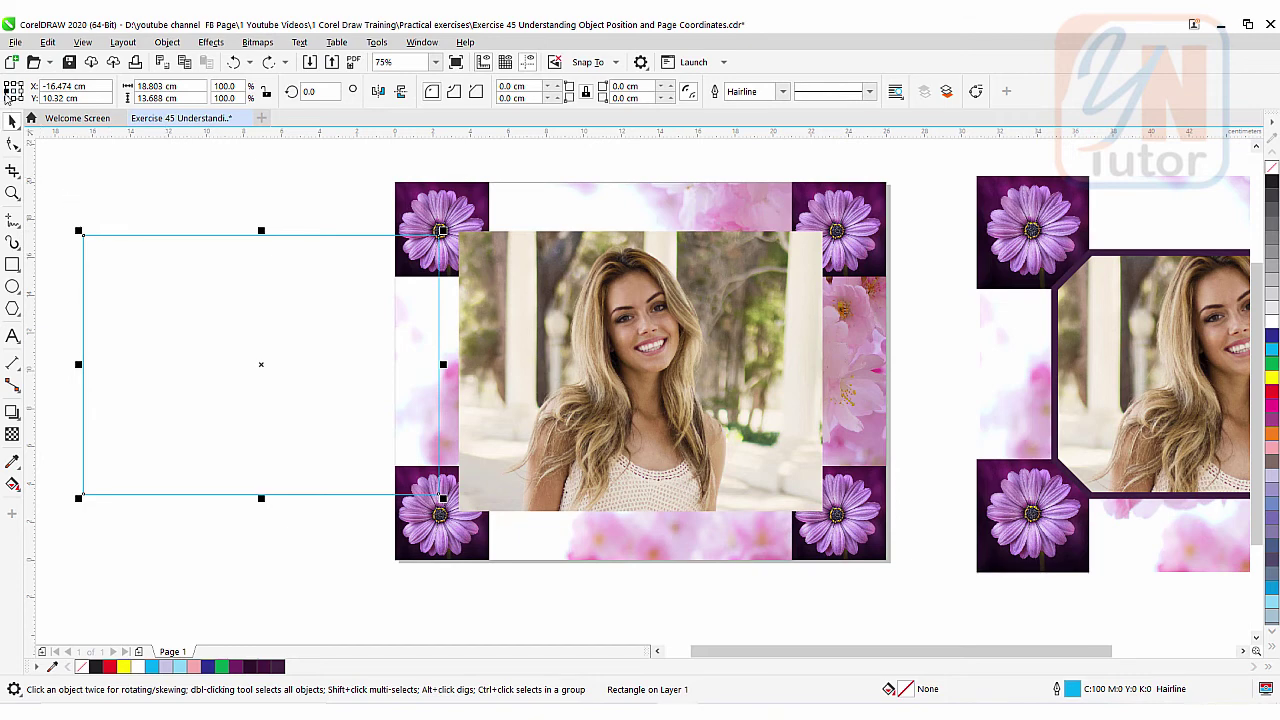
pyautogui.doubleClick(60, 98)
pyautogui.write('10')
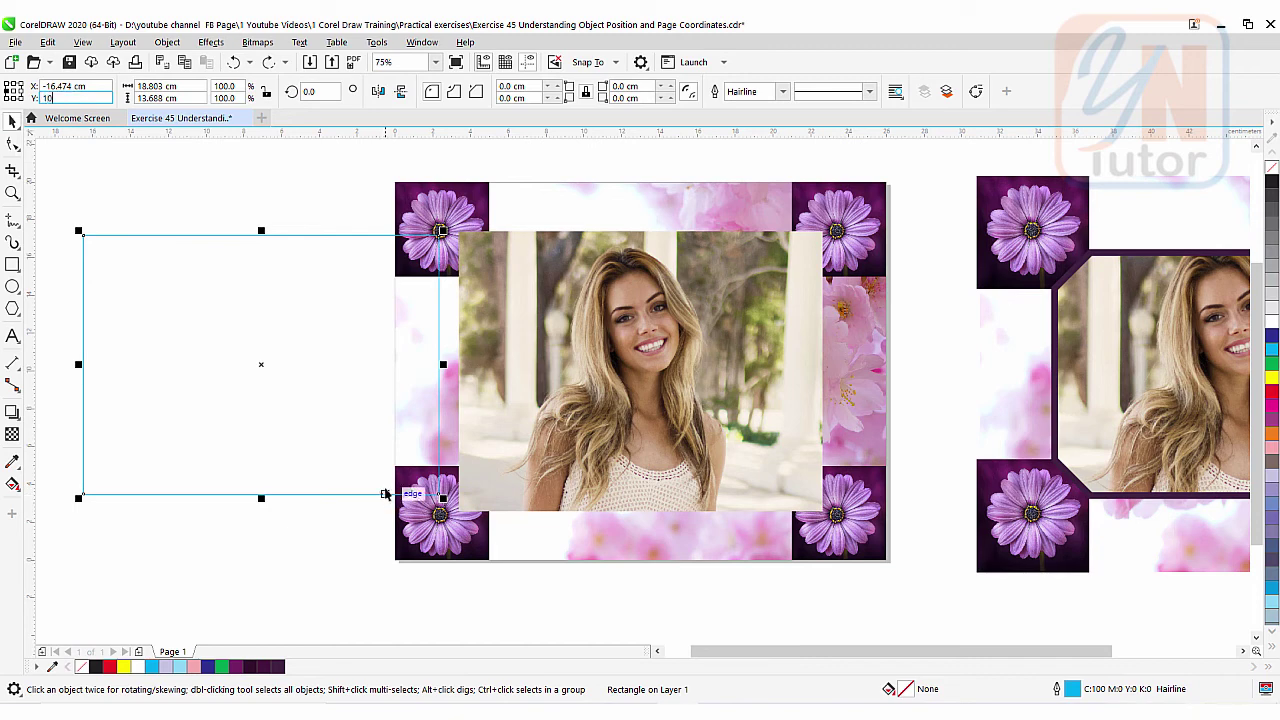
pyautogui.press('Return')
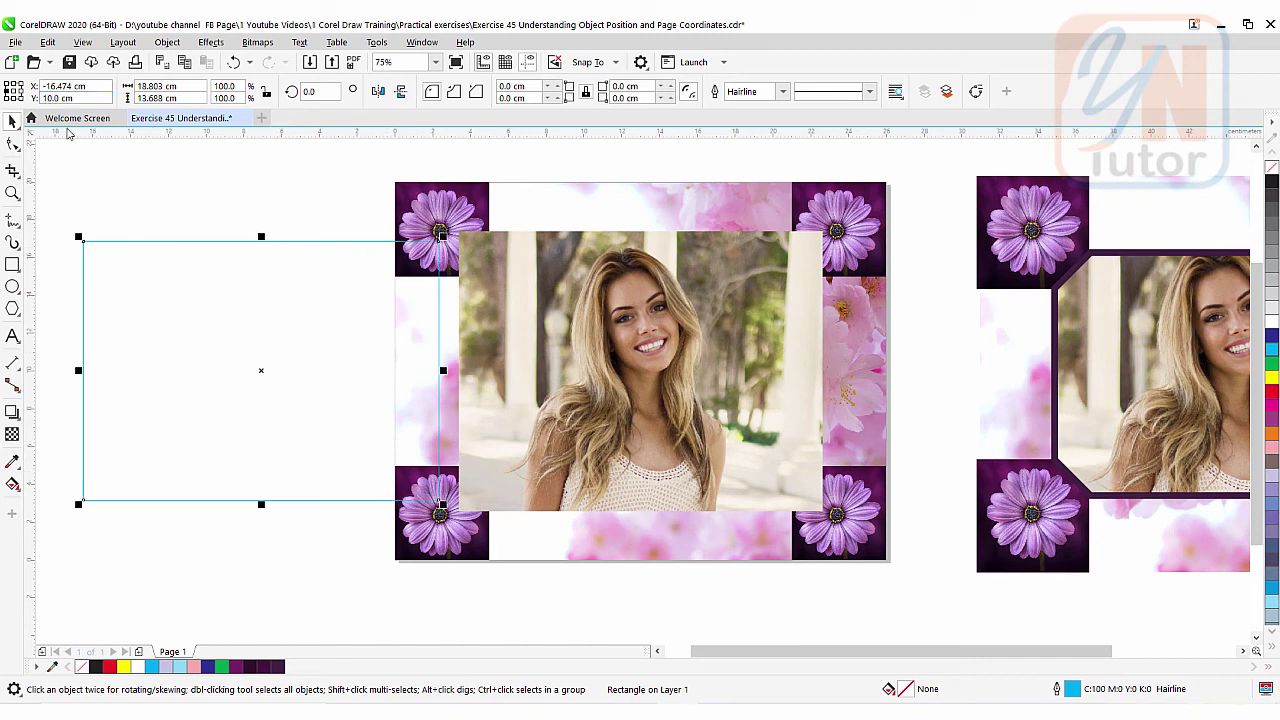
pyautogui.click(13, 91)
pyautogui.click(60, 86)
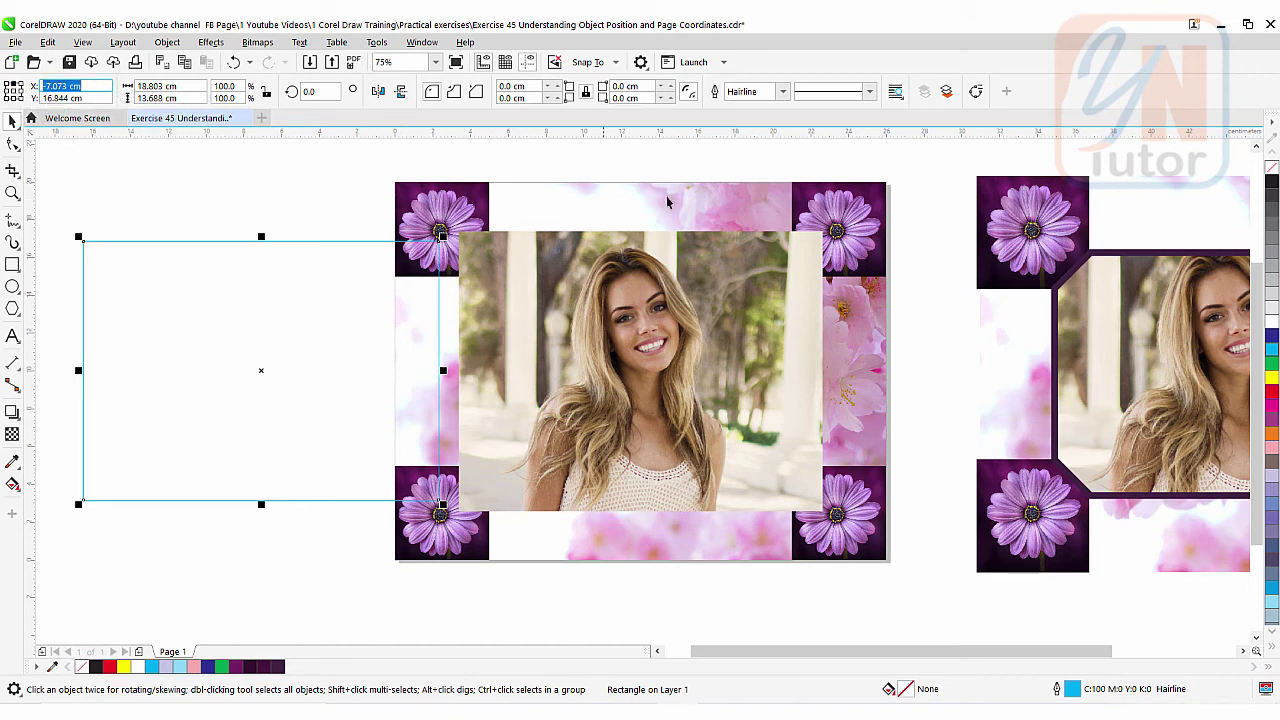
pyautogui.write('13')
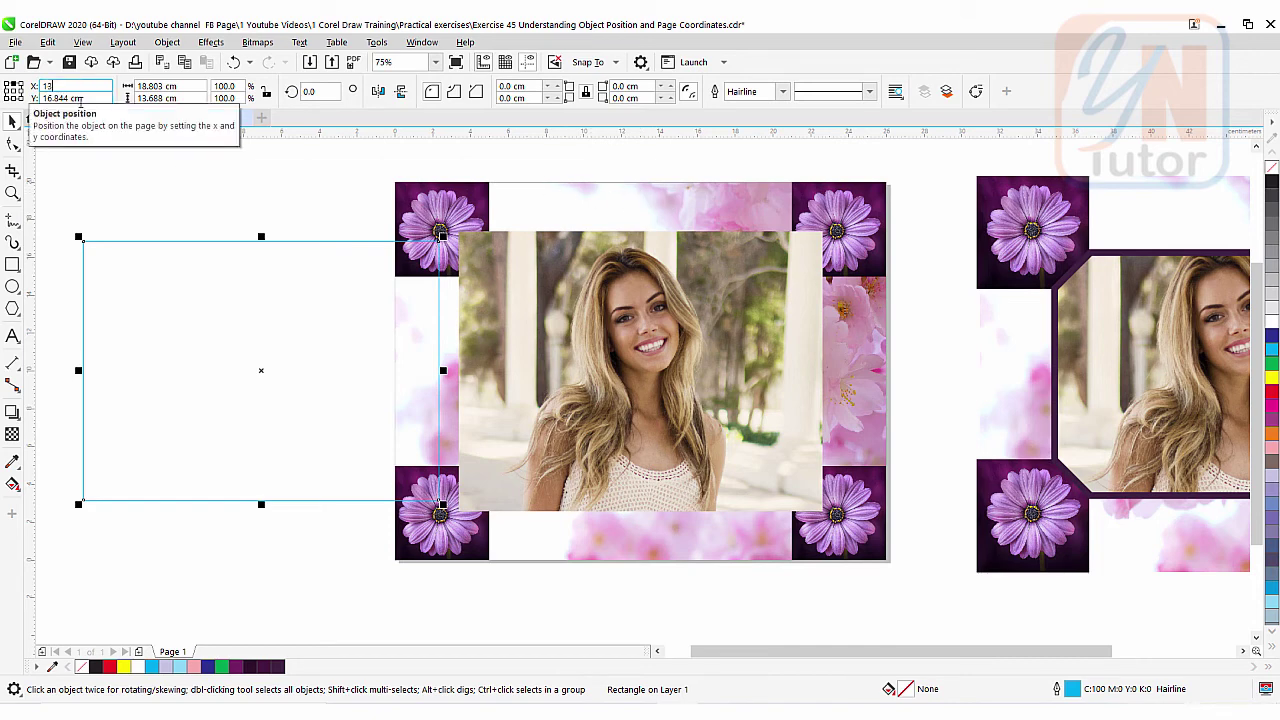
pyautogui.press('Return')
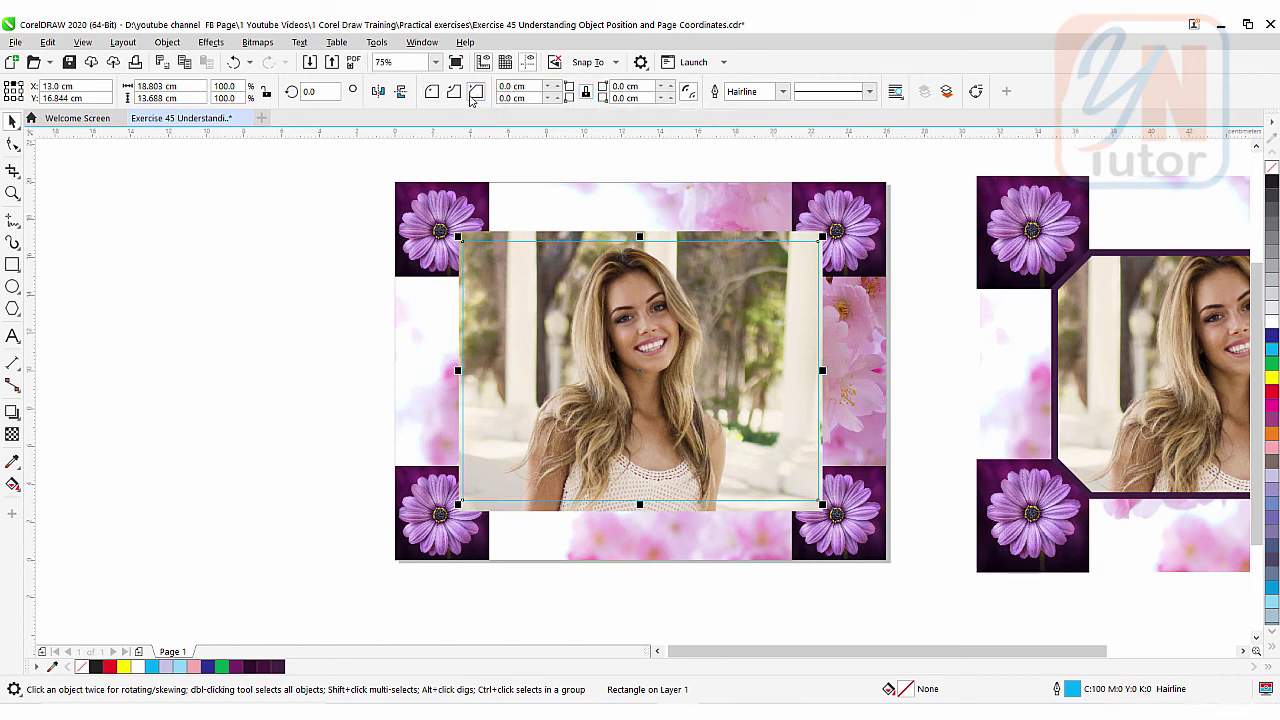
# - Give the rectangle 2 cm chamfered corners
pyautogui.click(510, 87)
pyautogui.write('0.3')
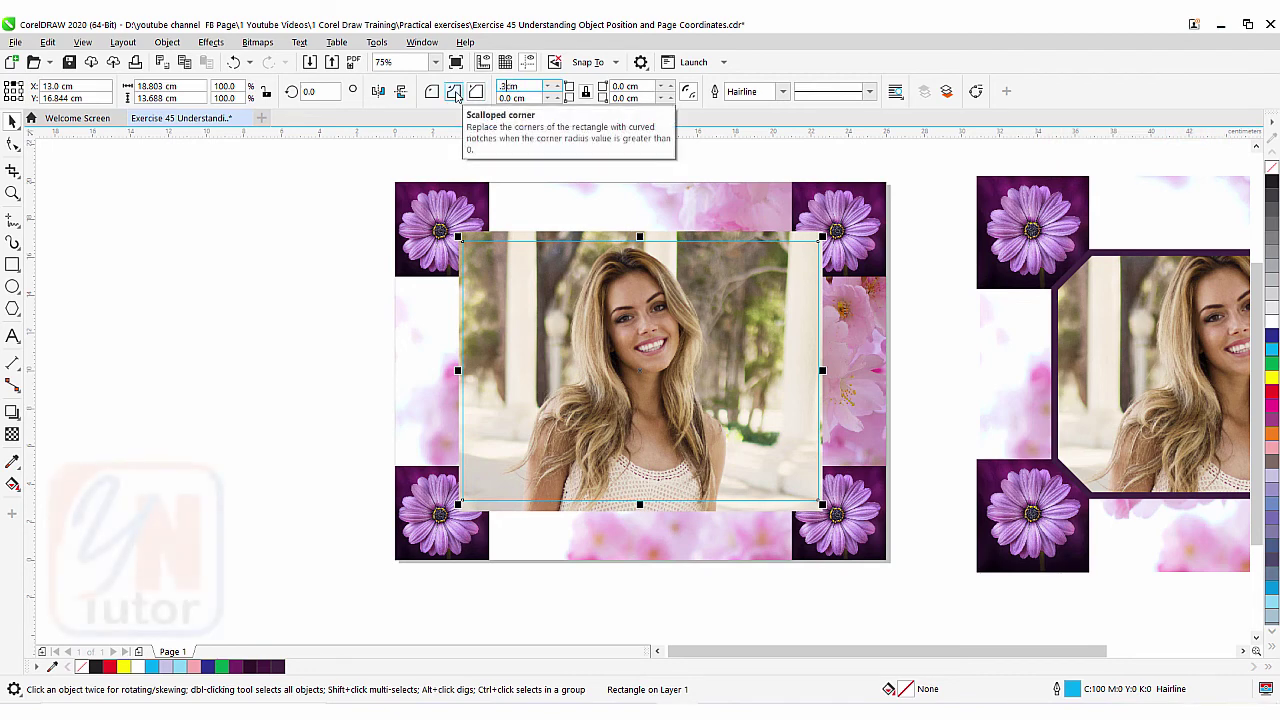
pyautogui.press('Return')
pyautogui.write('2')
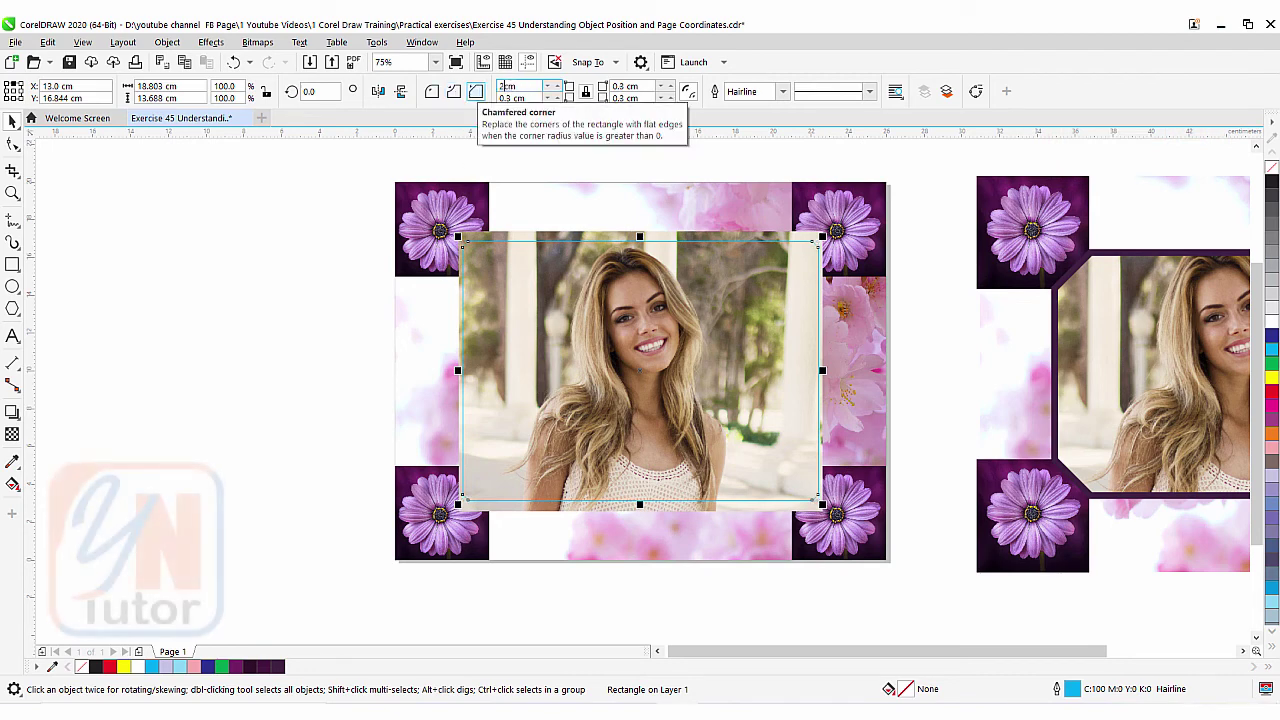
pyautogui.press('Return')
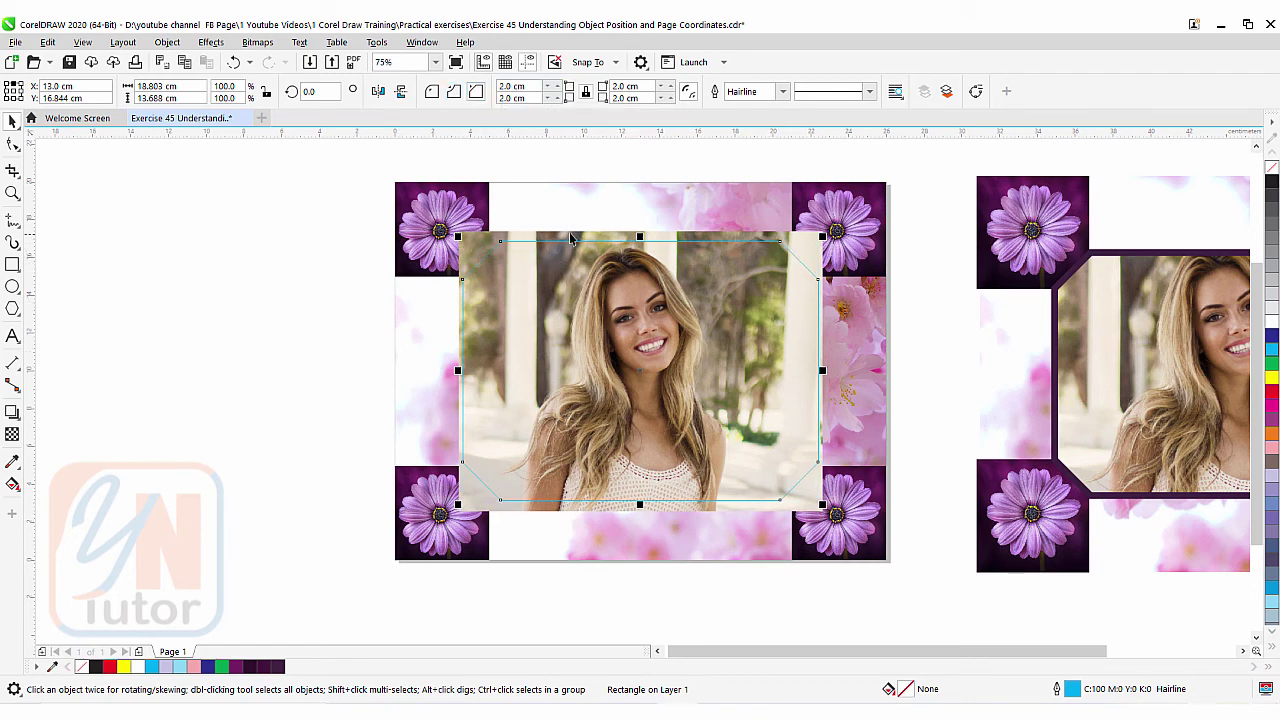
pyautogui.click(304, 229)
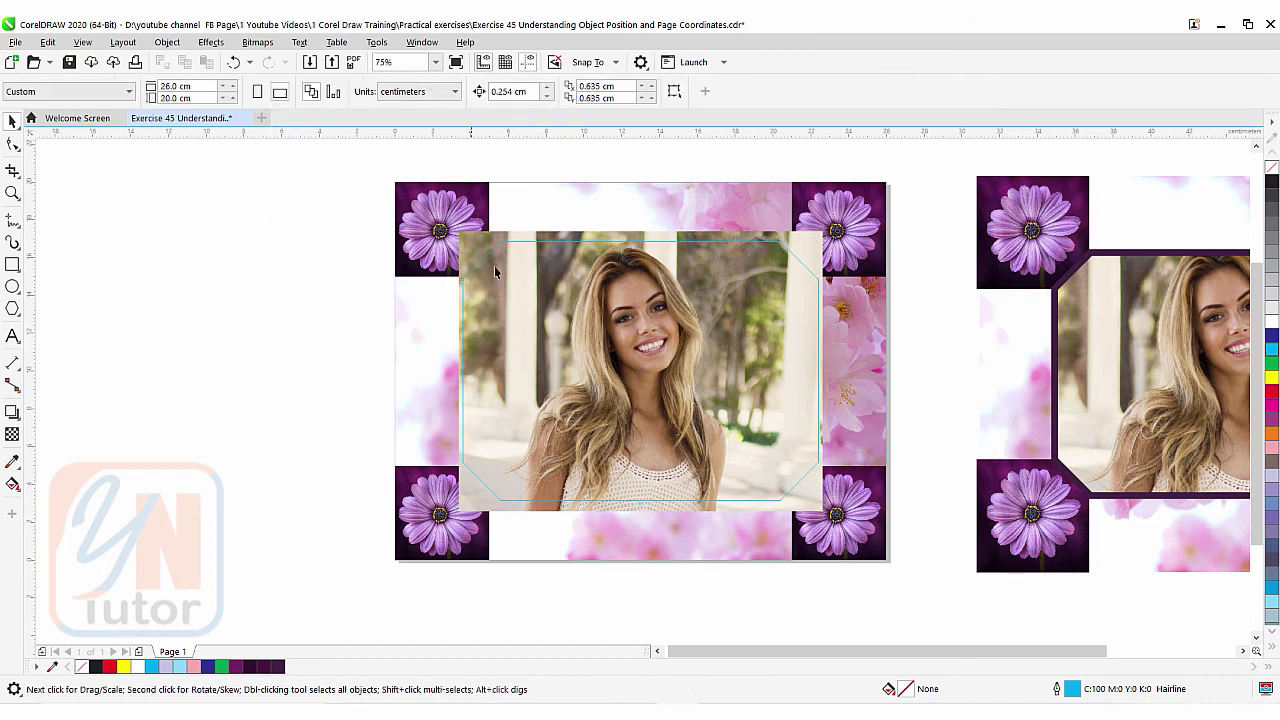
# - PowerClip the woman's photo into the chamfered rectangle and enlarge the frame to 20.709 × 14.468 cm
pyautogui.click(558, 234)
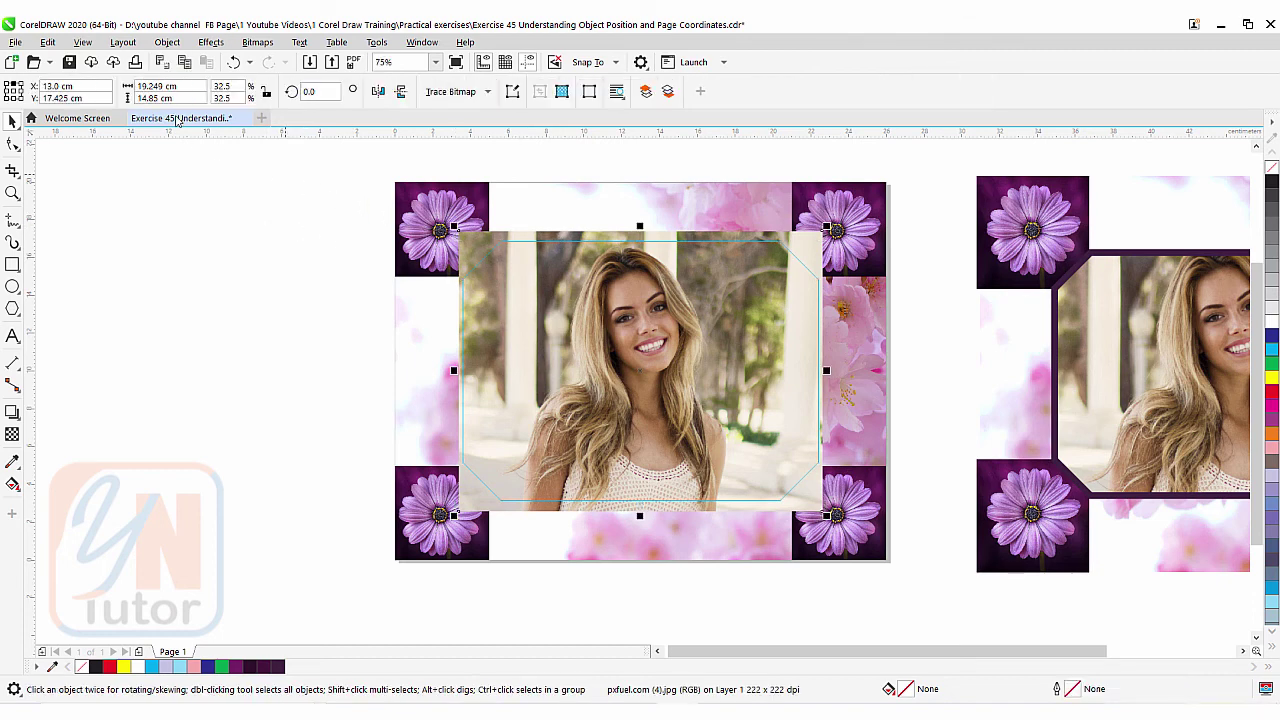
pyautogui.click(170, 43)
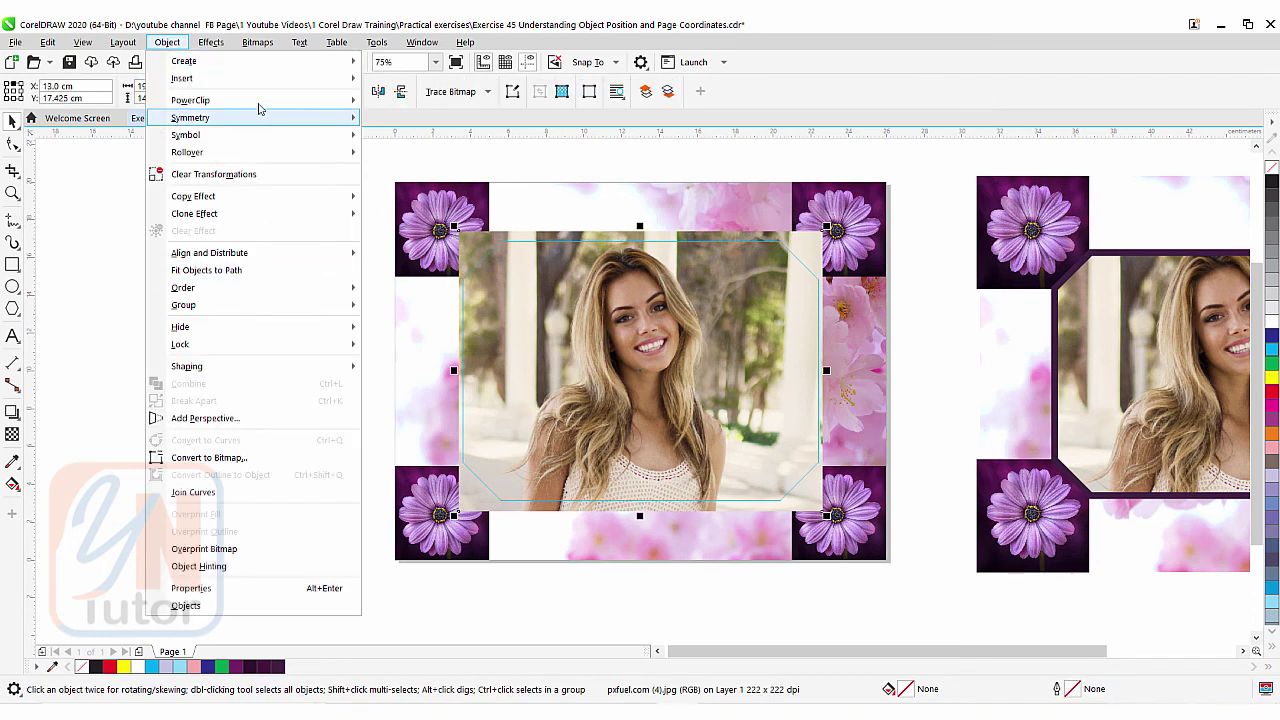
pyautogui.moveTo(263, 101)
pyautogui.click(425, 102)
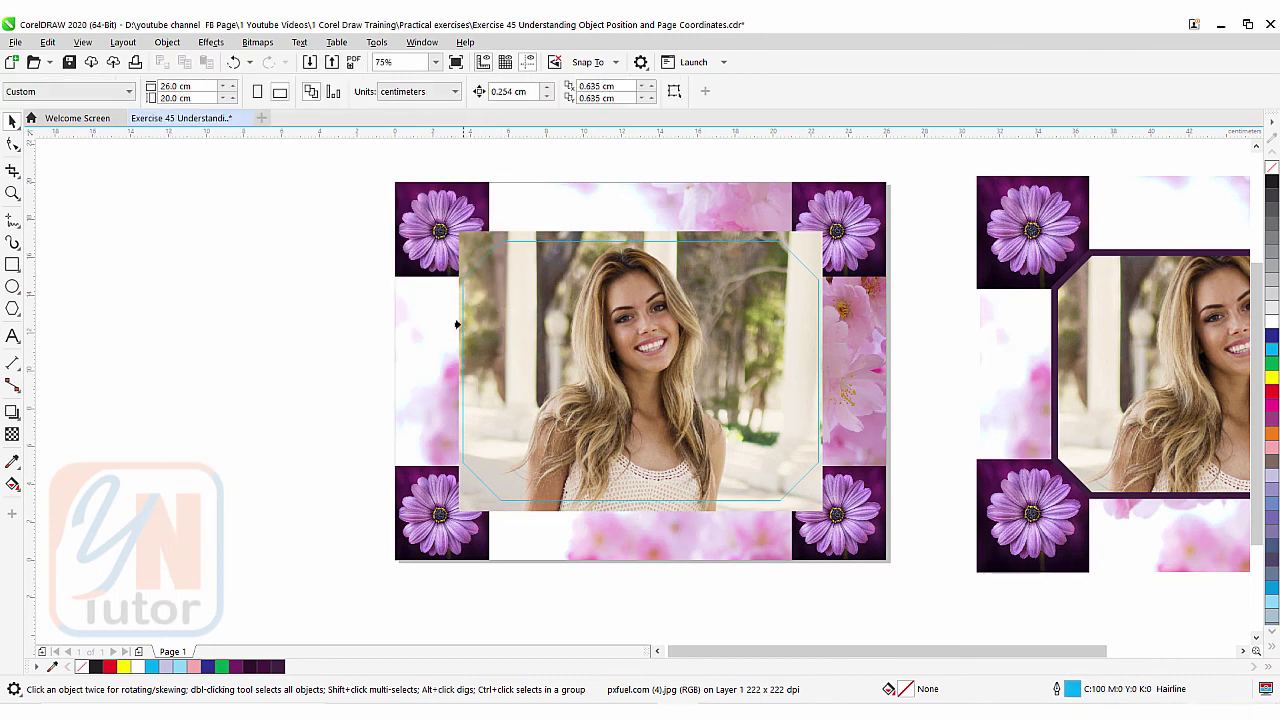
pyautogui.click(459, 322)
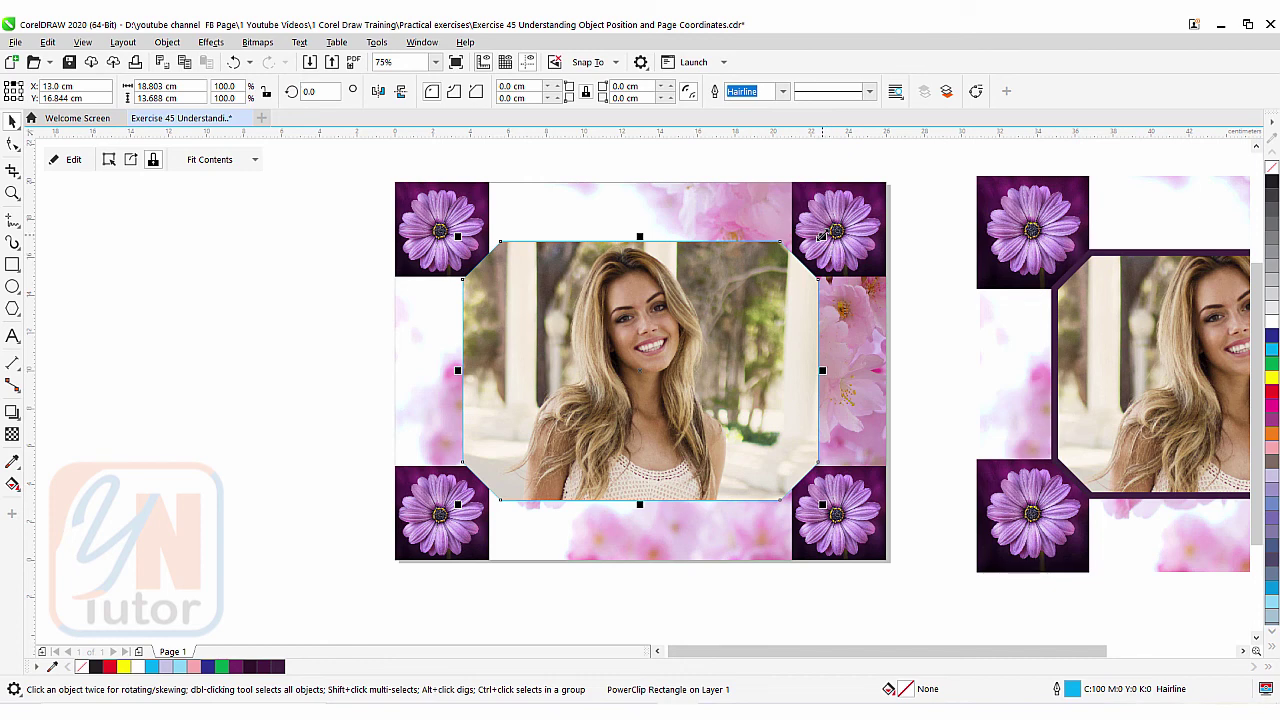
pyautogui.moveTo(820, 236); pyautogui.dragTo(834, 230)
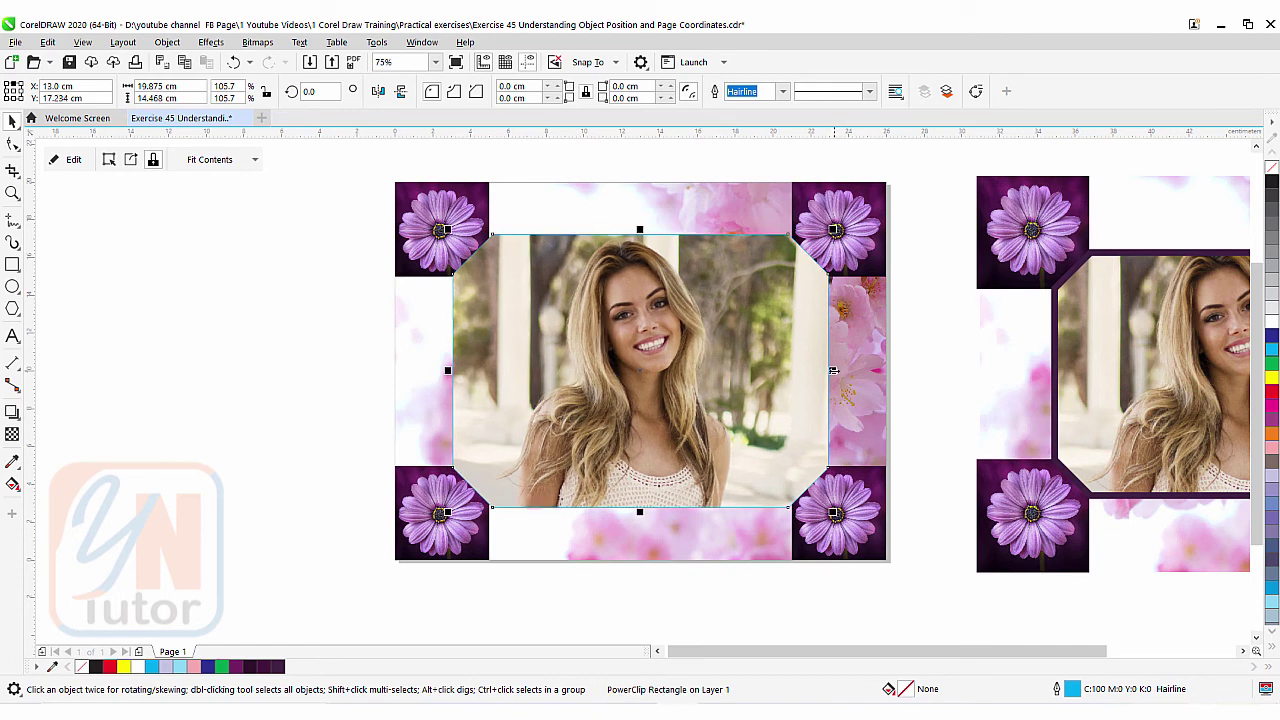
pyautogui.moveTo(833, 370); pyautogui.dragTo(840, 370)
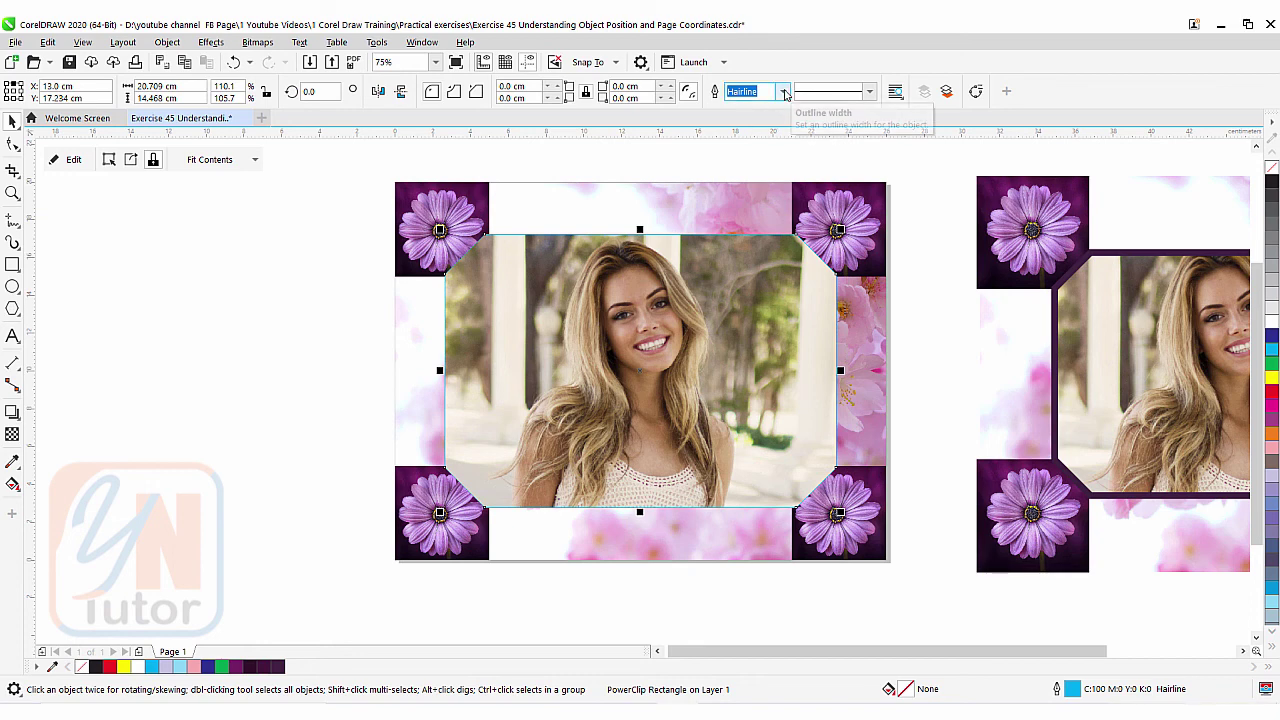
# - Give the frame an 8 pt outline in dark purple #3D0738 sampled from the flower tile
pyautogui.click(784, 91)
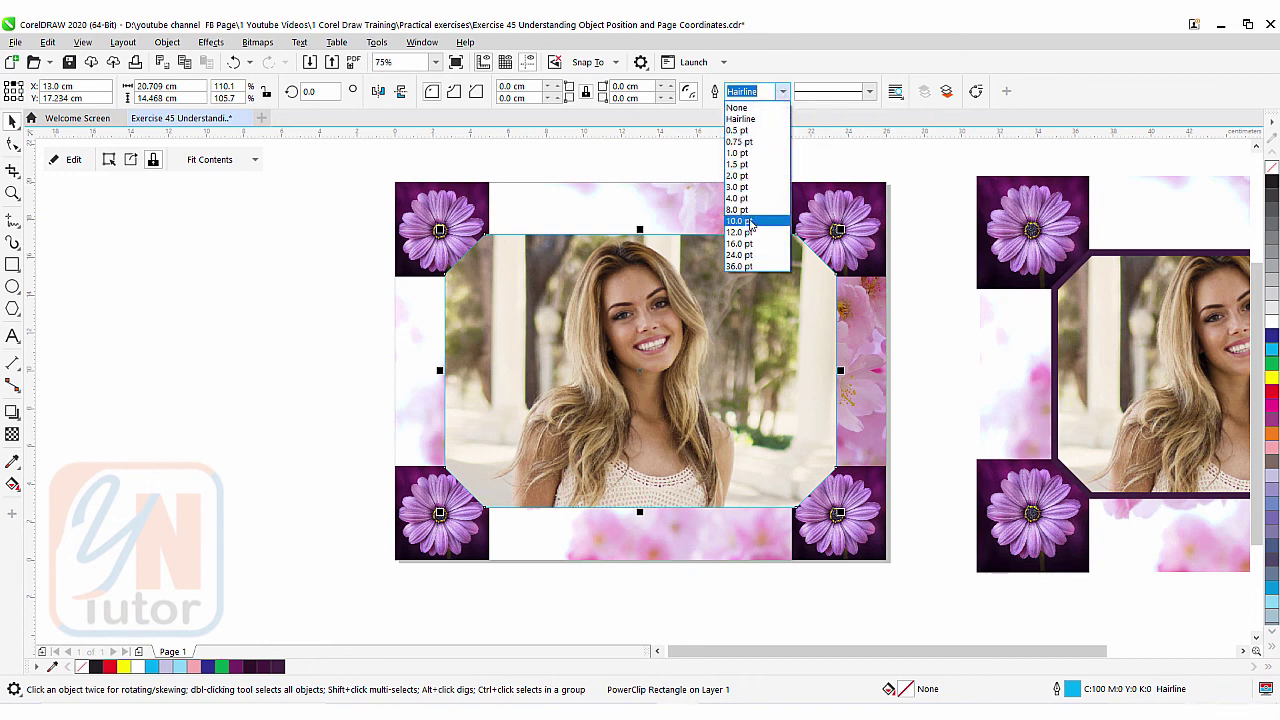
pyautogui.click(755, 210)
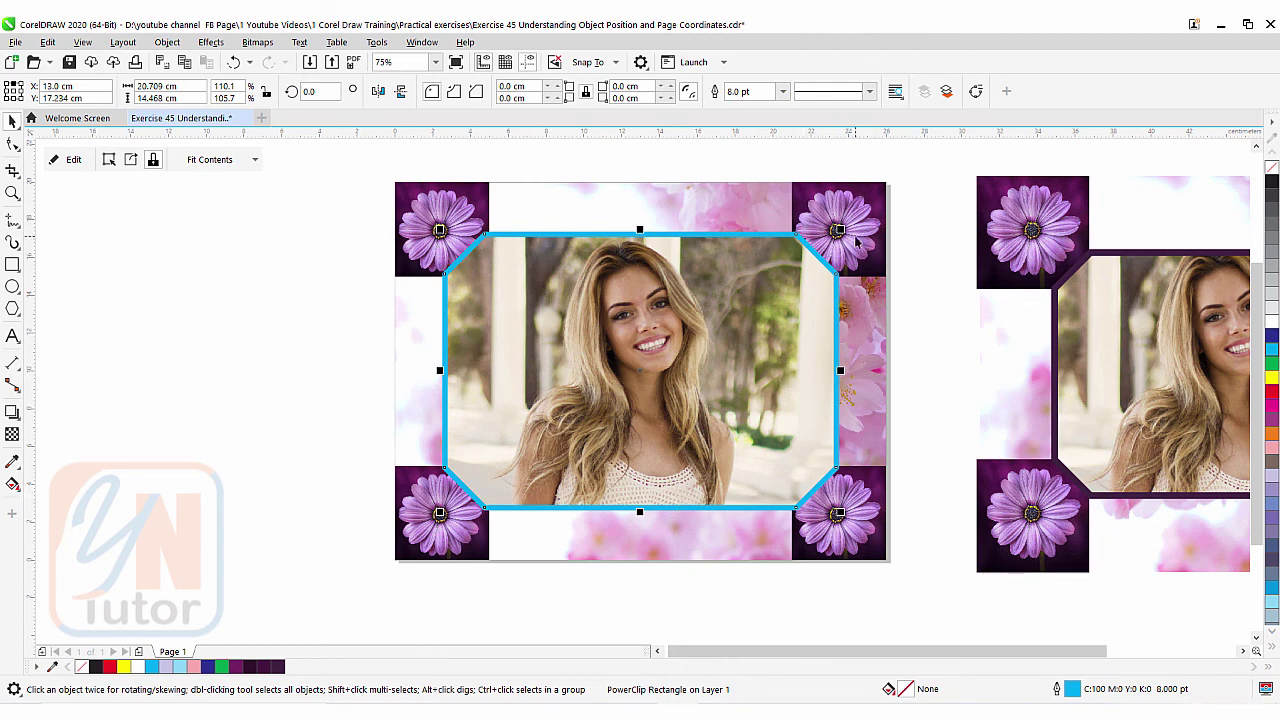
pyautogui.doubleClick(1071, 689)
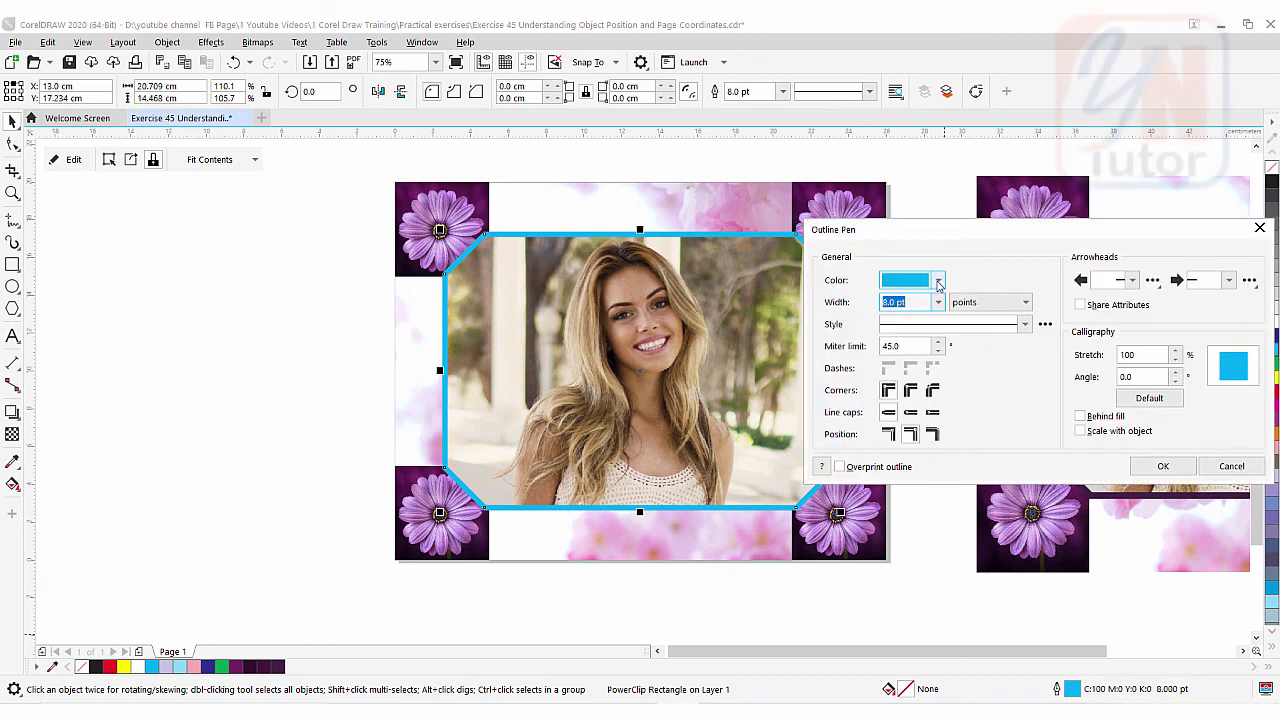
pyautogui.click(939, 285)
pyautogui.click(939, 283)
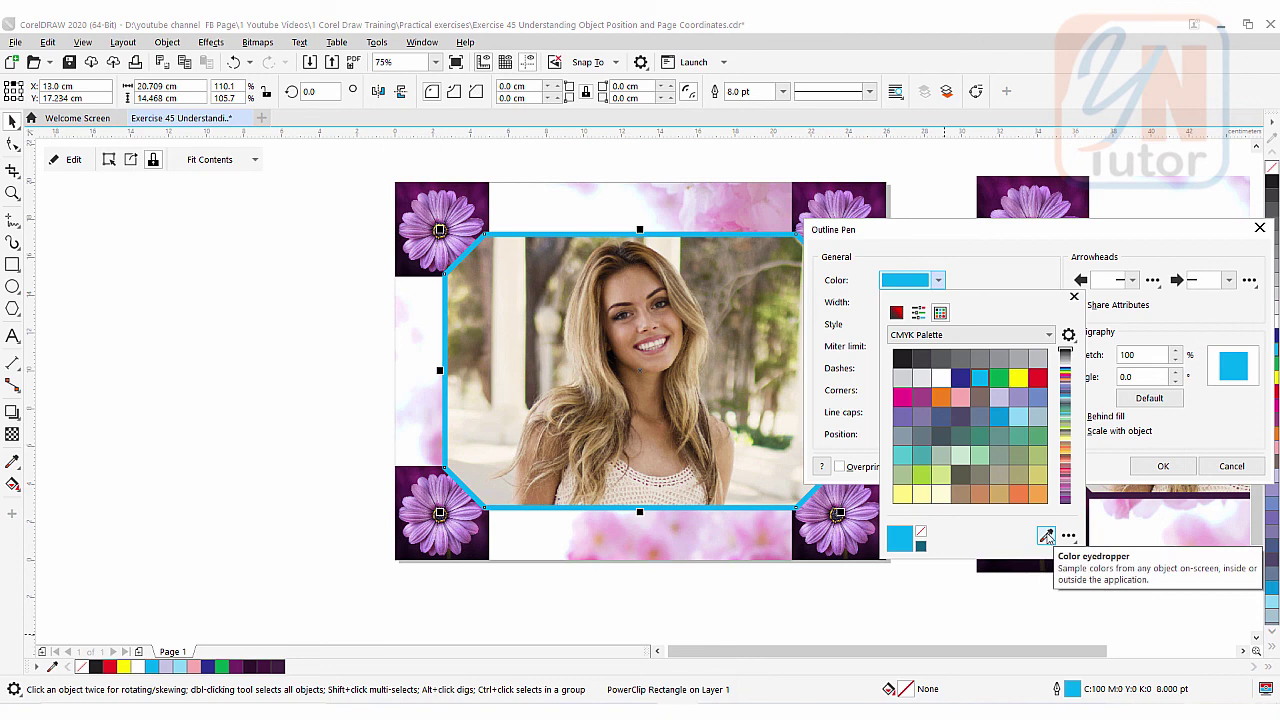
pyautogui.click(1046, 536)
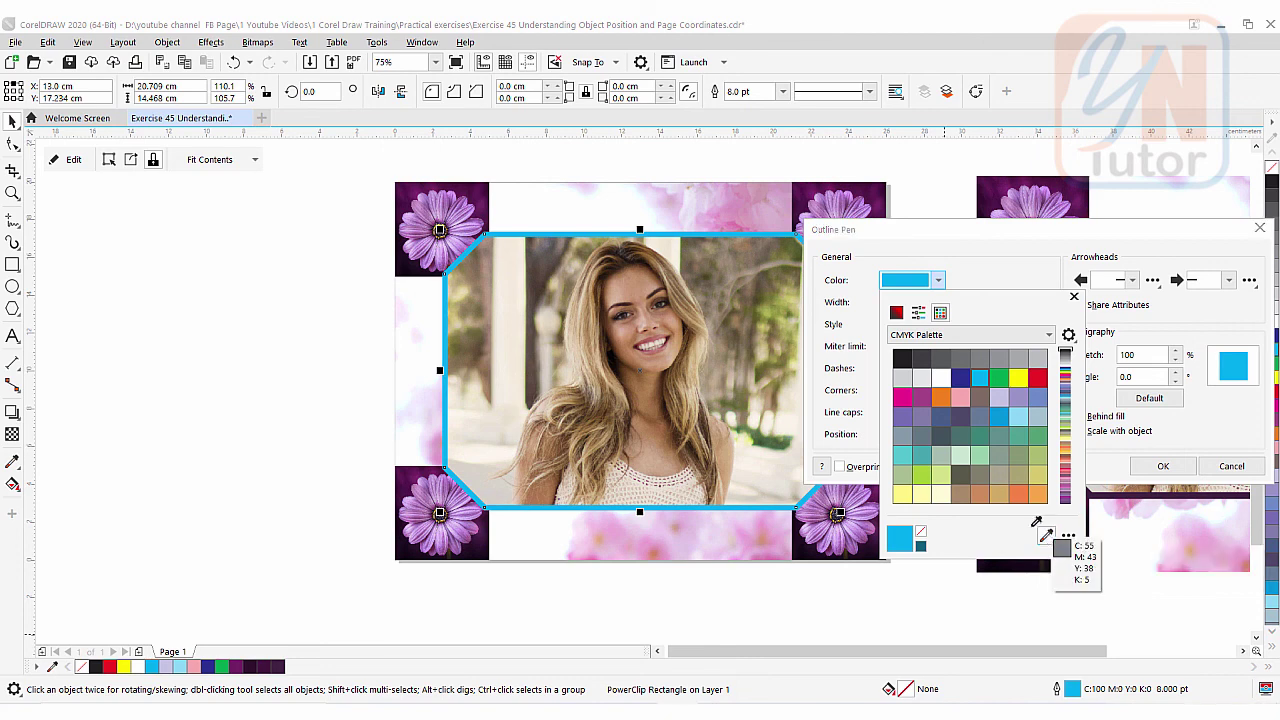
pyautogui.click(489, 187)
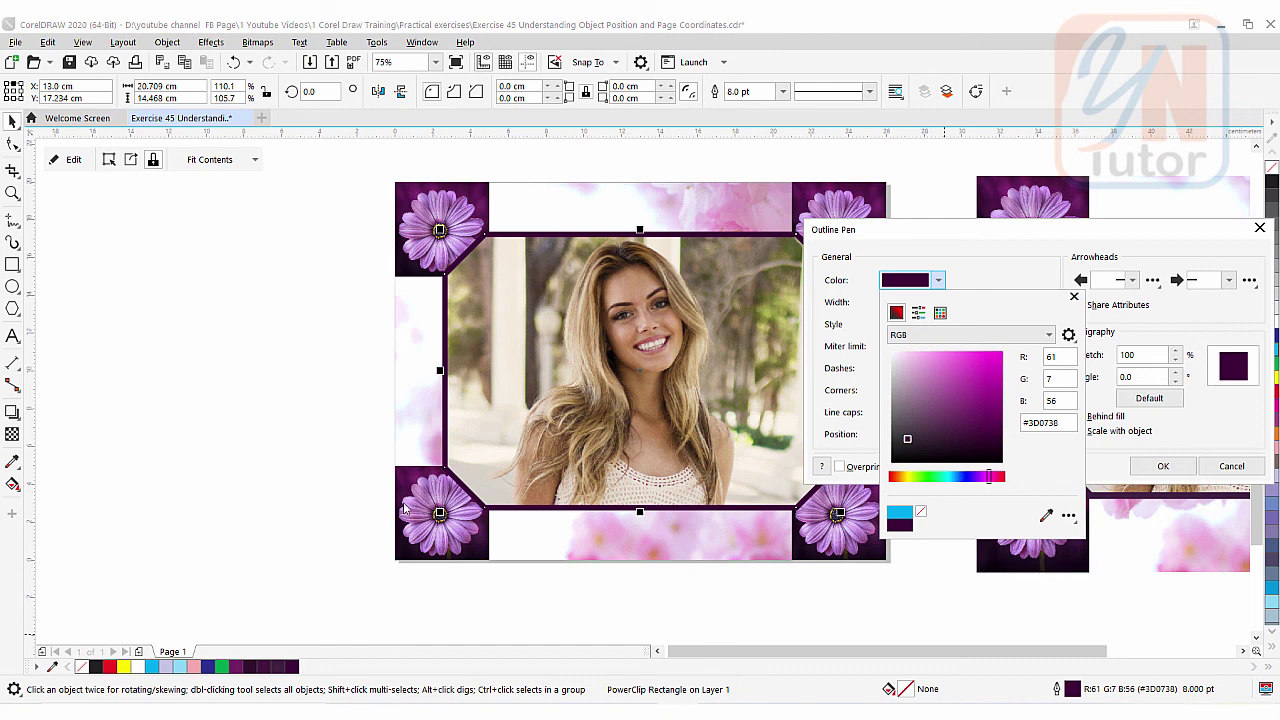
pyautogui.click(1163, 467)
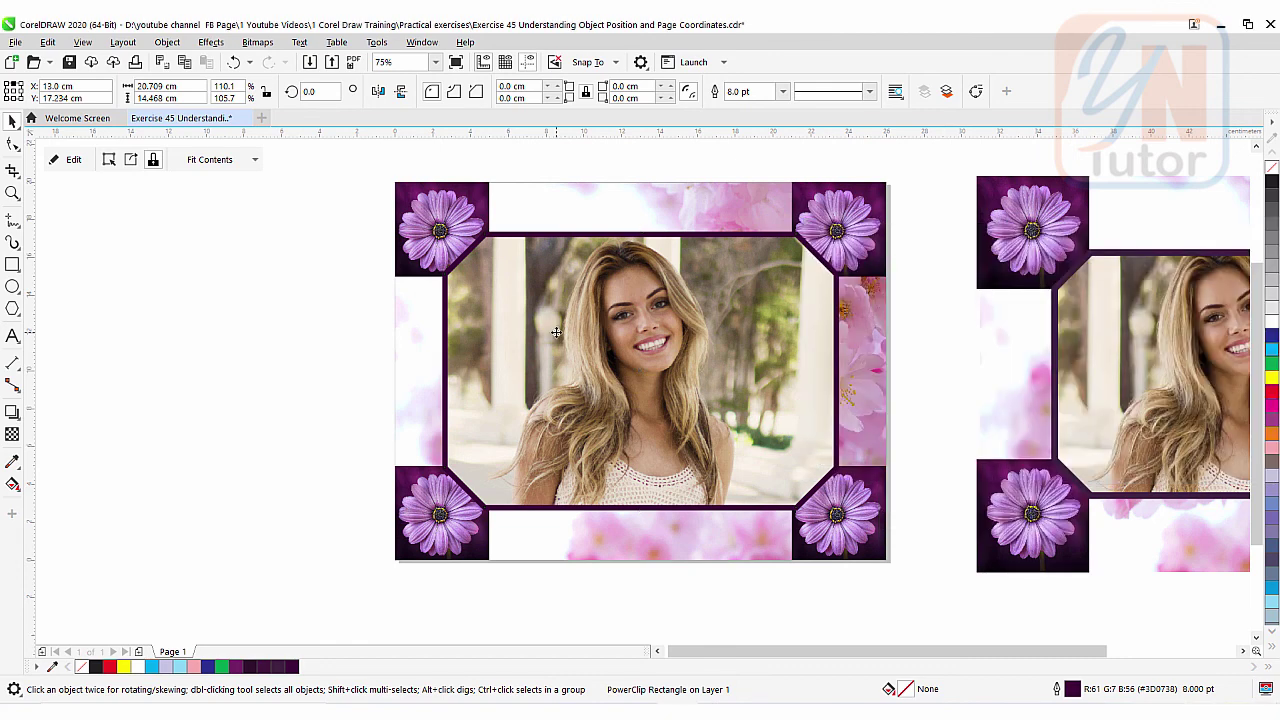